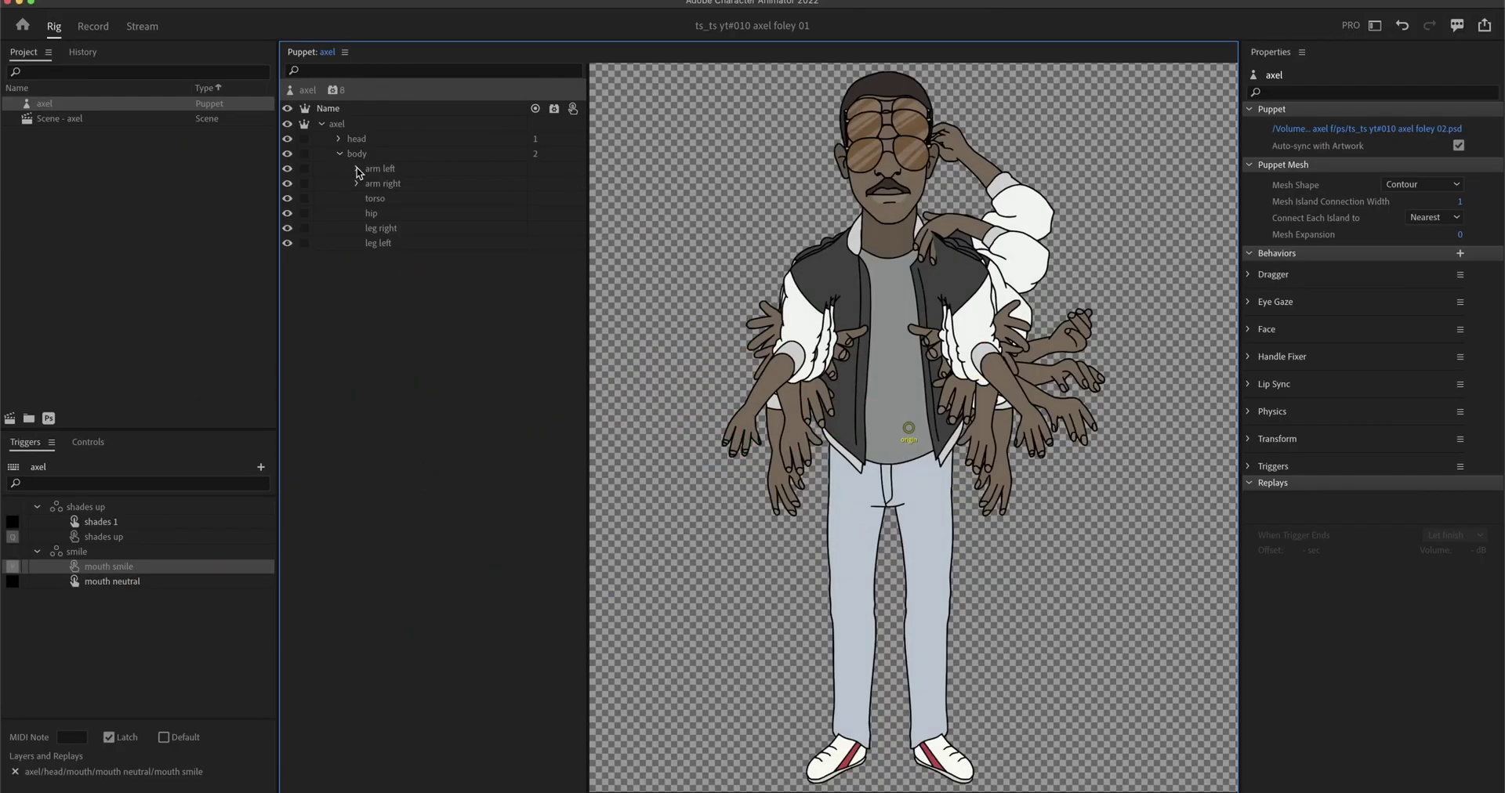
# Step: Add Cycle Layers to the four left-hand gesture layers, with Forward and Reverse and Hold on Last Layer
pyautogui.click(357, 168)
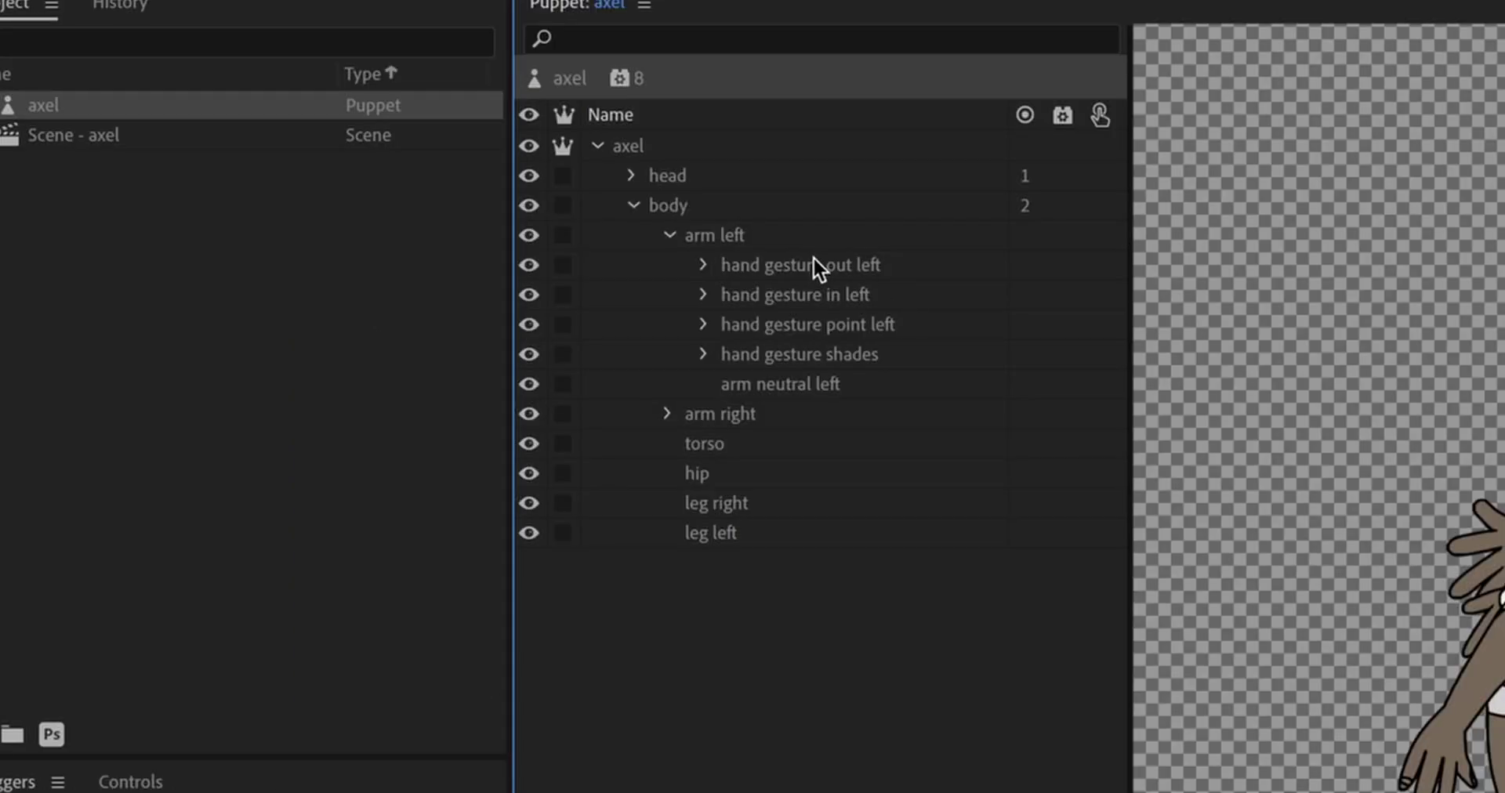
pyautogui.click(429, 183)
pyautogui.keyDown('shift'); pyautogui.click(811, 356); pyautogui.keyUp('shift')
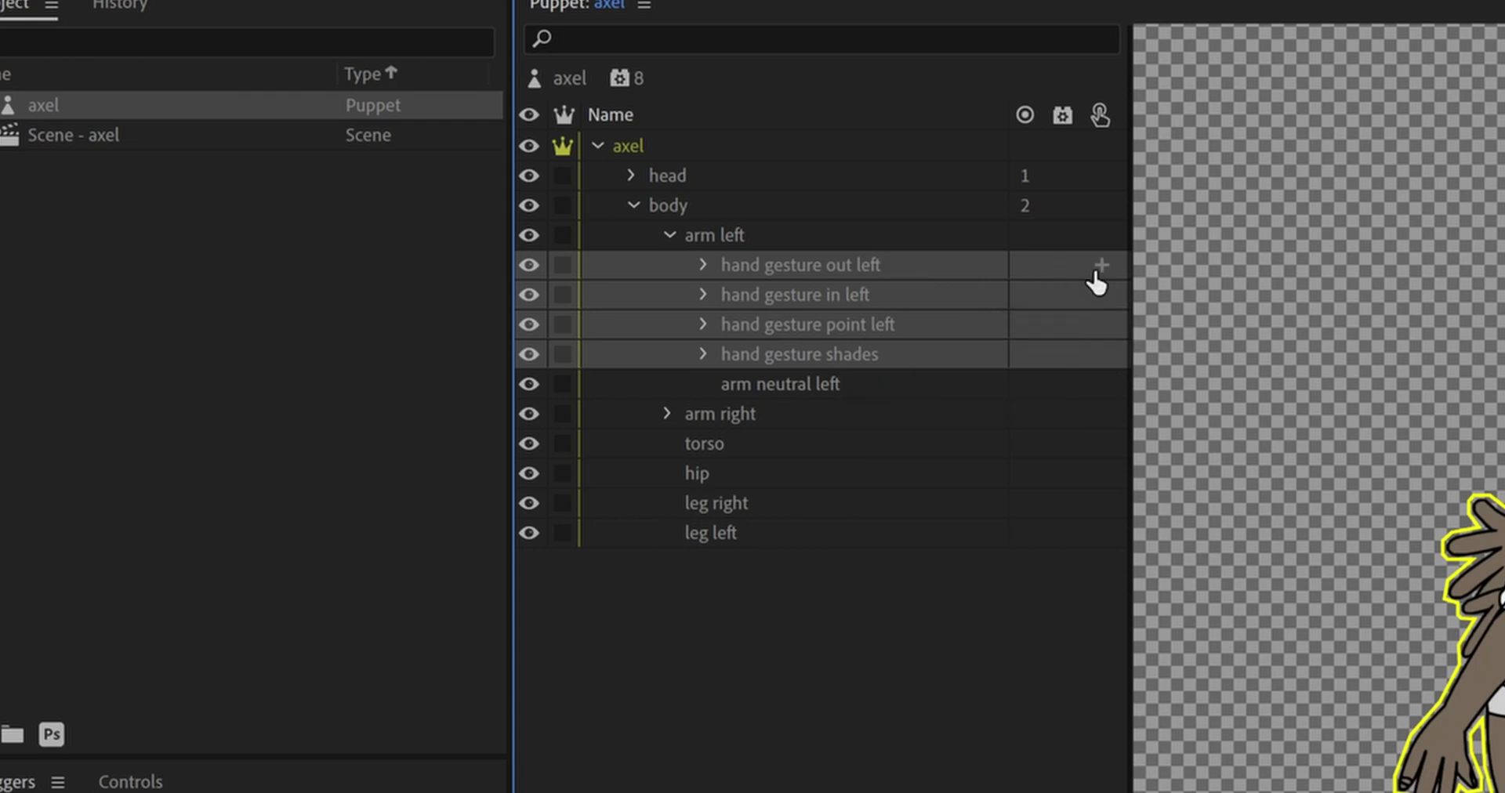
pyautogui.click(1063, 270)
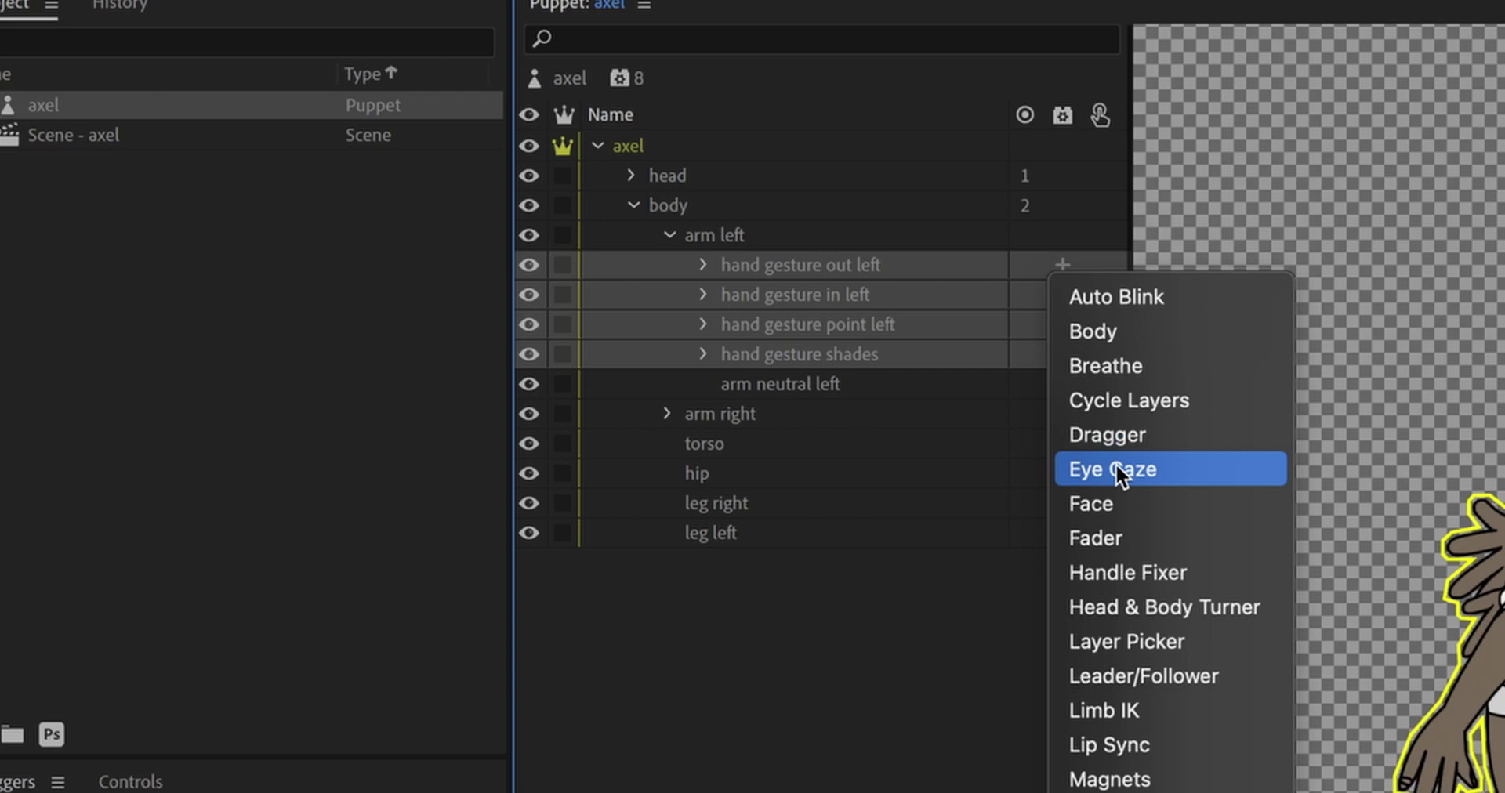
pyautogui.click(1141, 401)
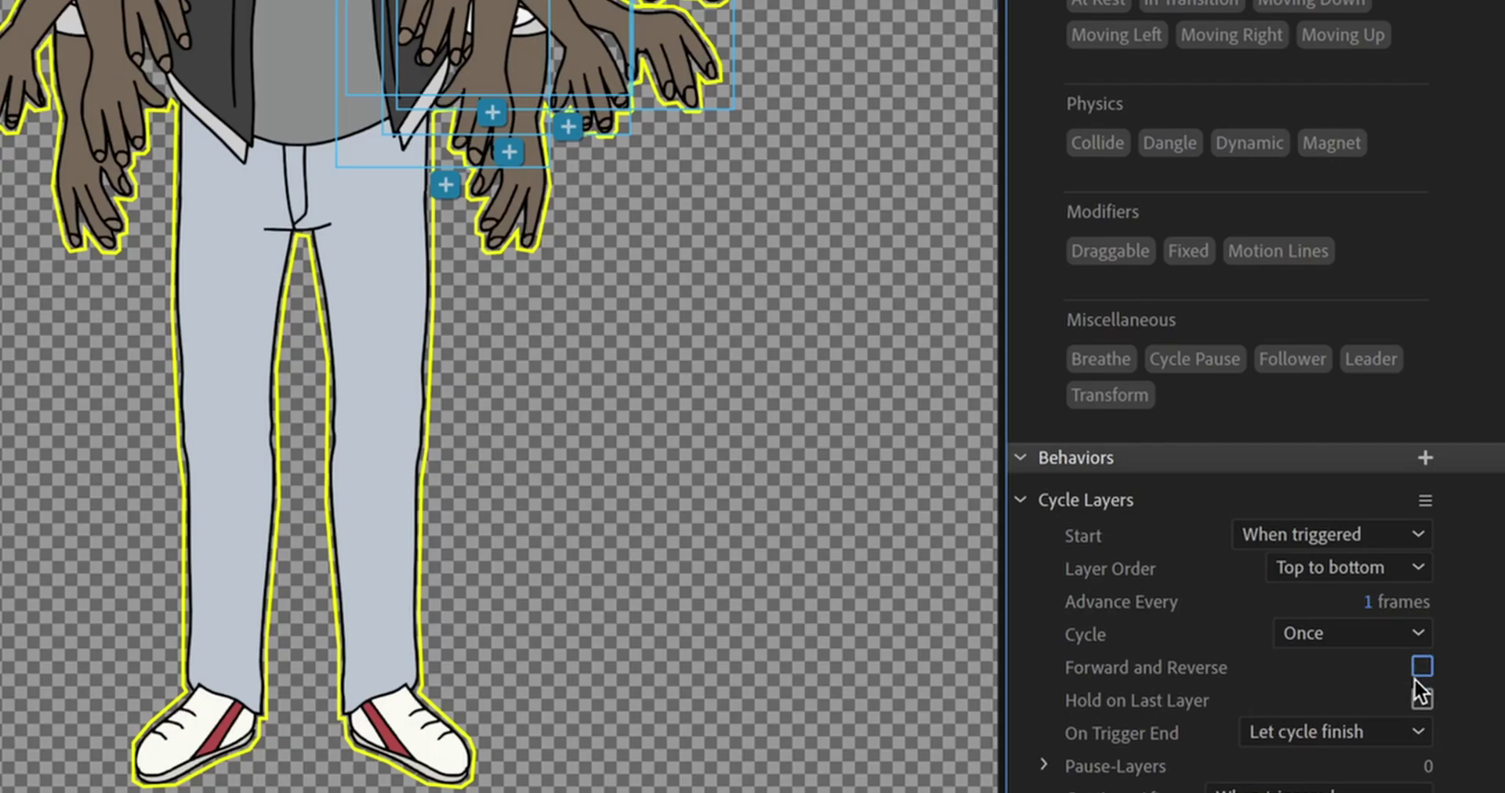
pyautogui.click(1448, 725)
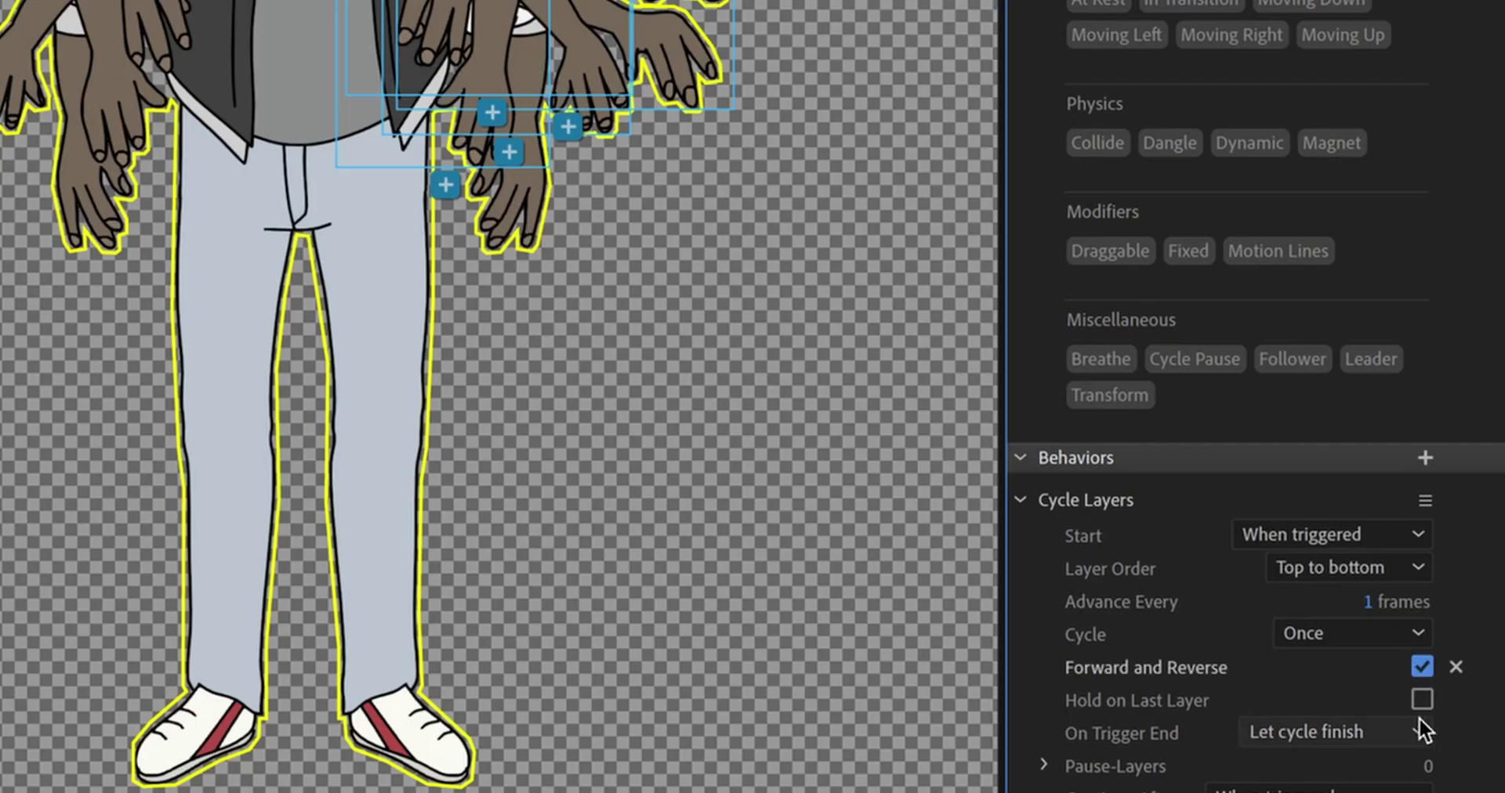
pyautogui.click(1423, 700)
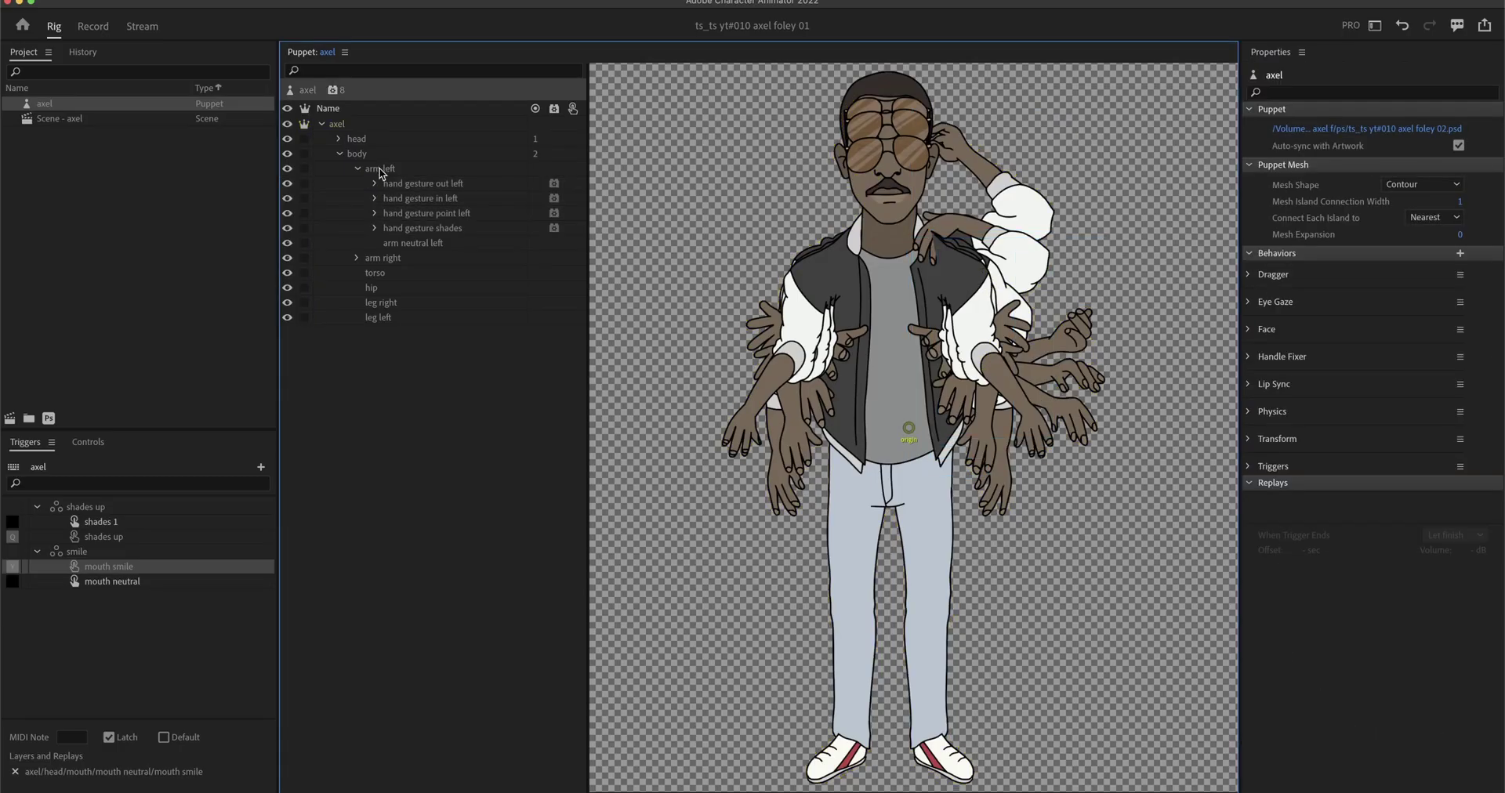
# Step: Make arm left a swap set with arm neutral left as the default pose
pyautogui.click(382, 169)
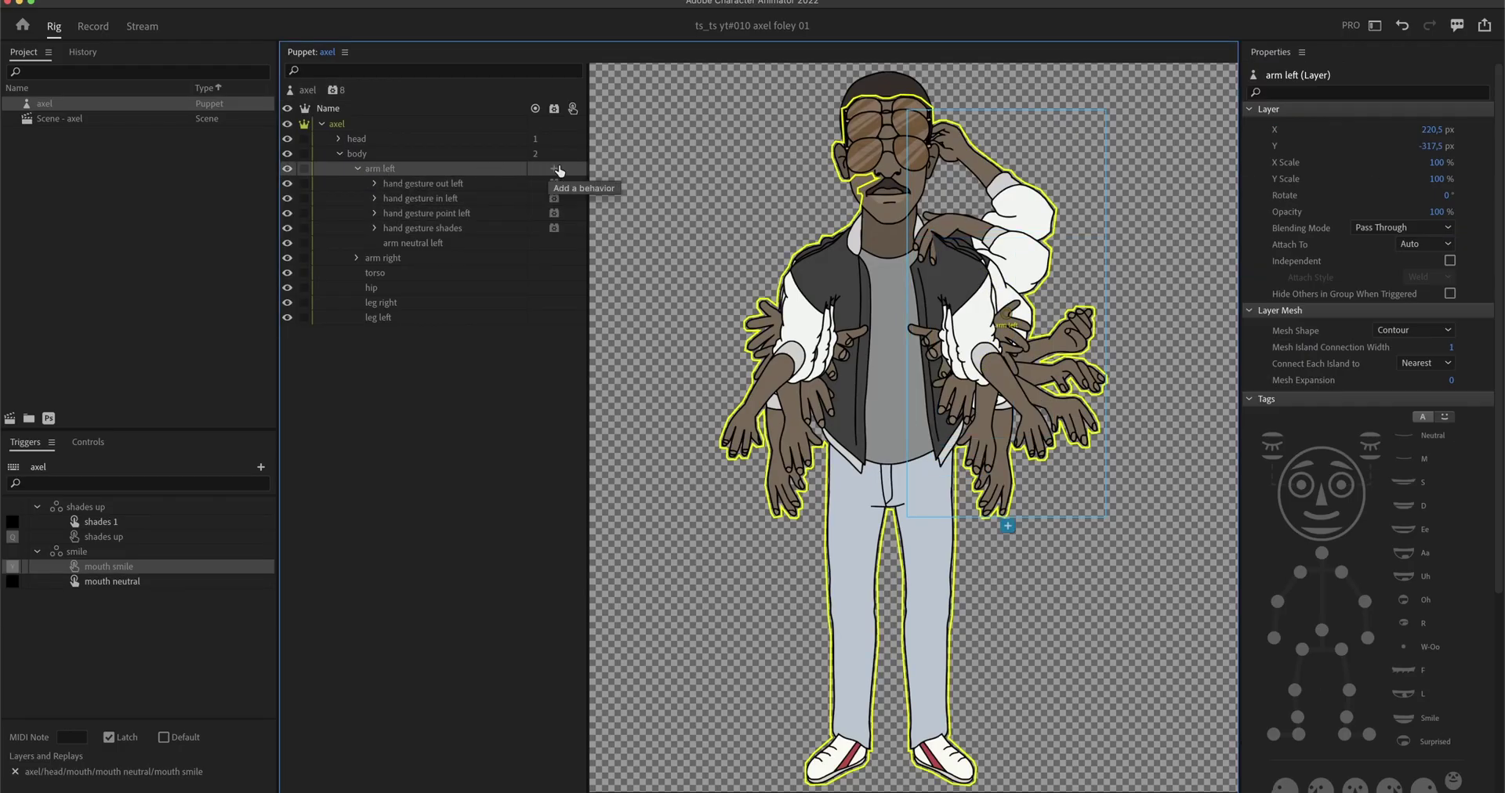
pyautogui.click(559, 171)
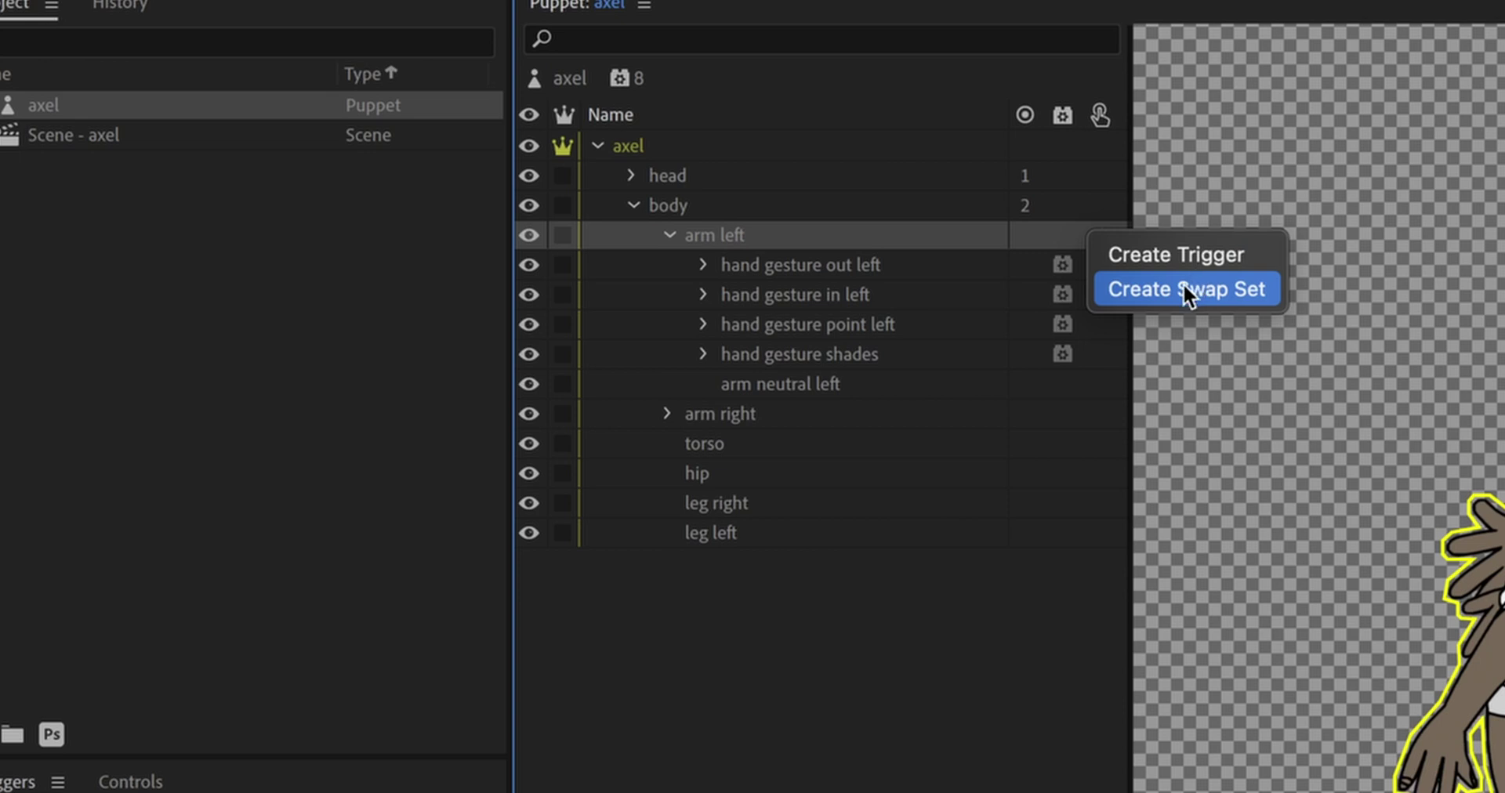
pyautogui.click(1183, 288)
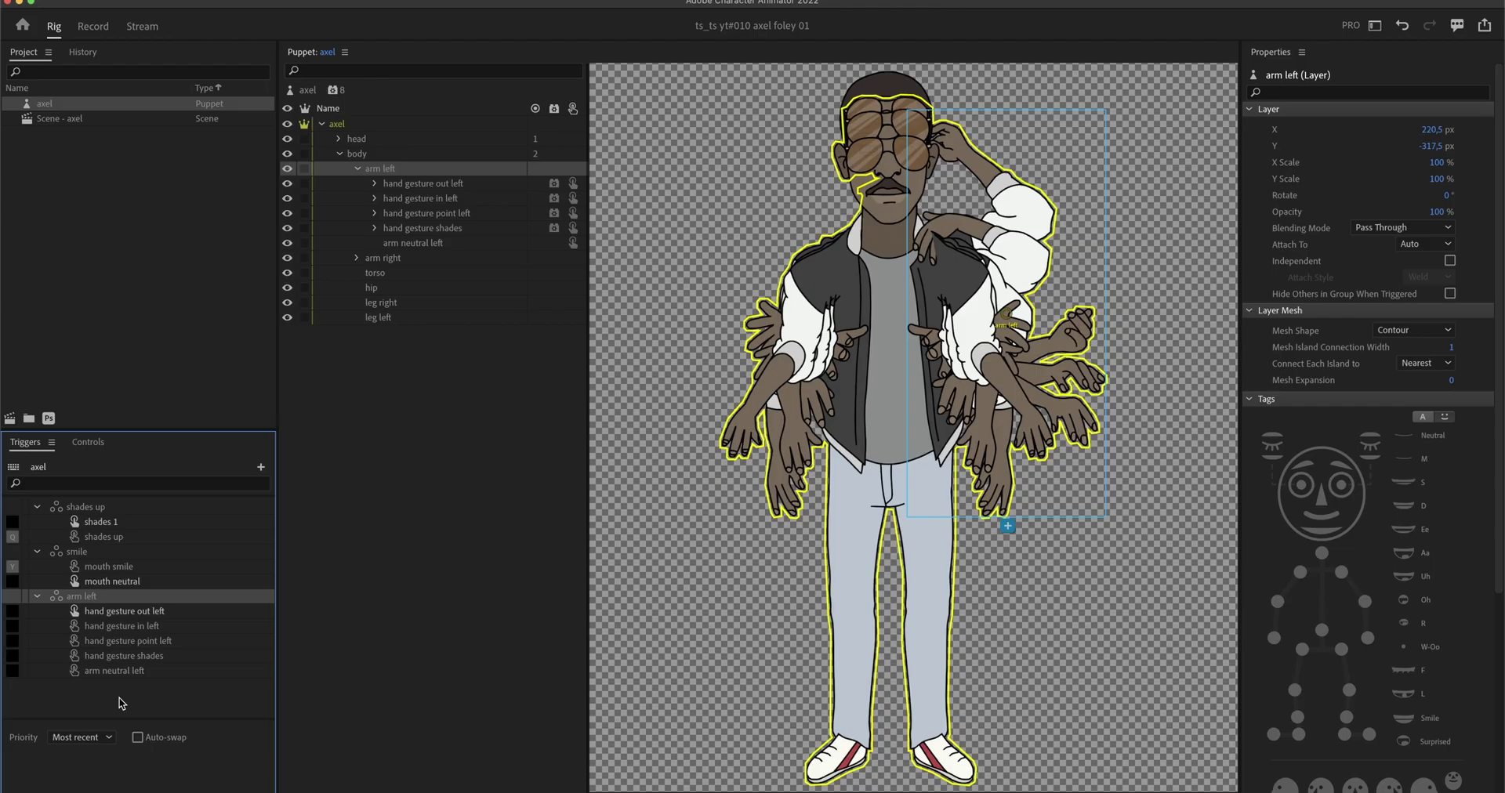
pyautogui.click(126, 671)
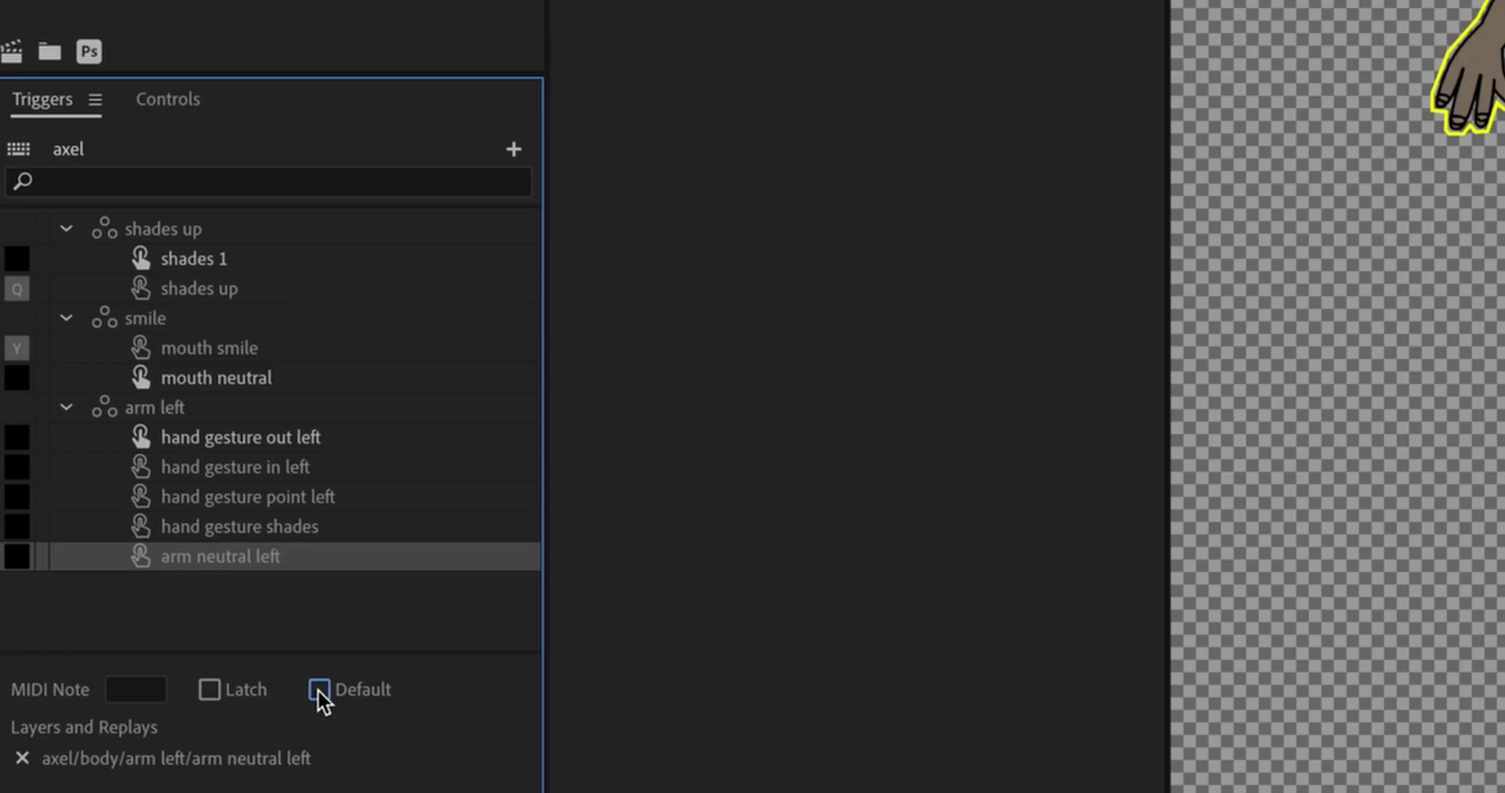
pyautogui.click(163, 737)
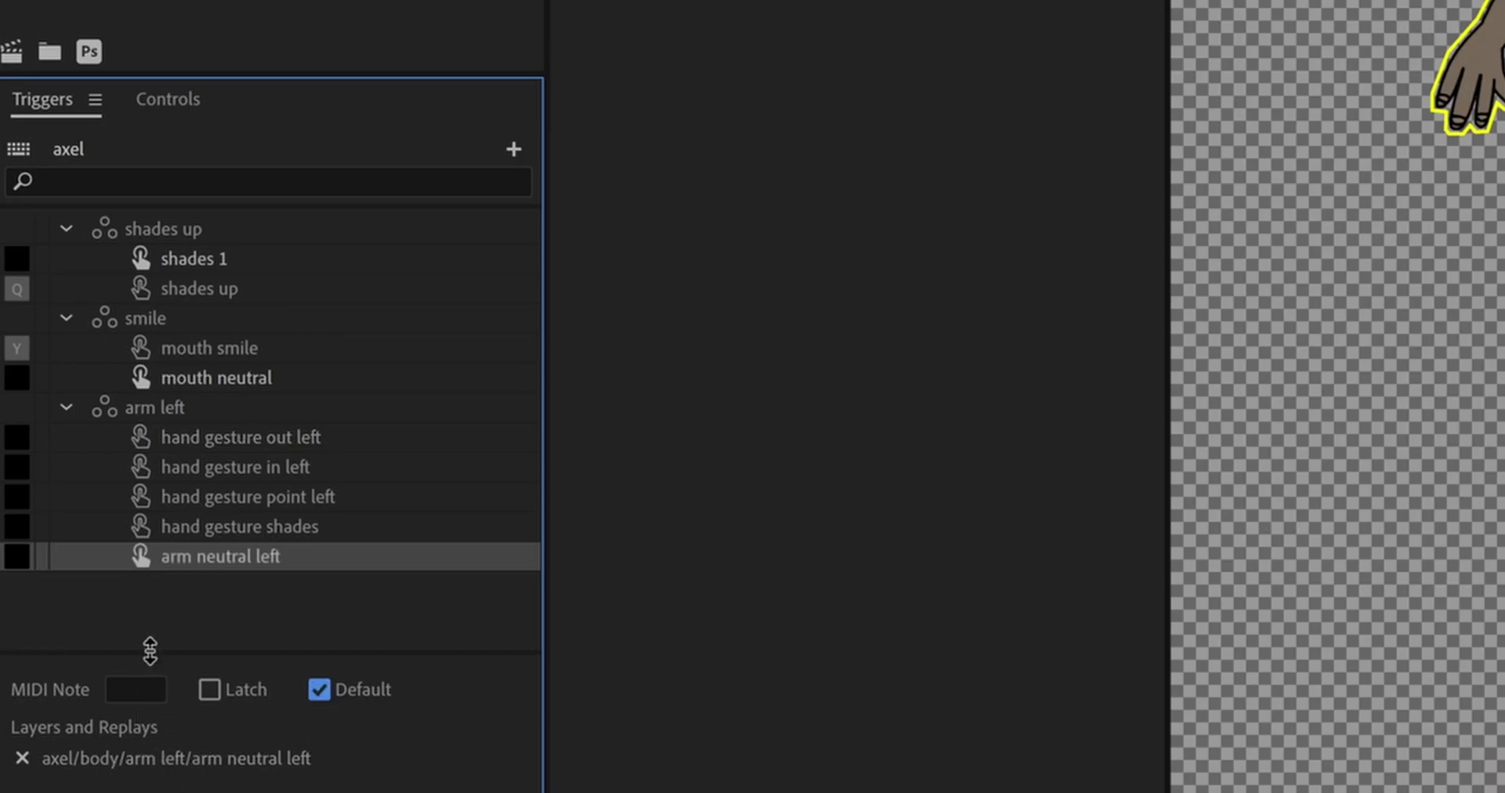
# Step: Assign trigger keys P, O, I and U to the four left-hand gestures
pyautogui.click(16, 437)
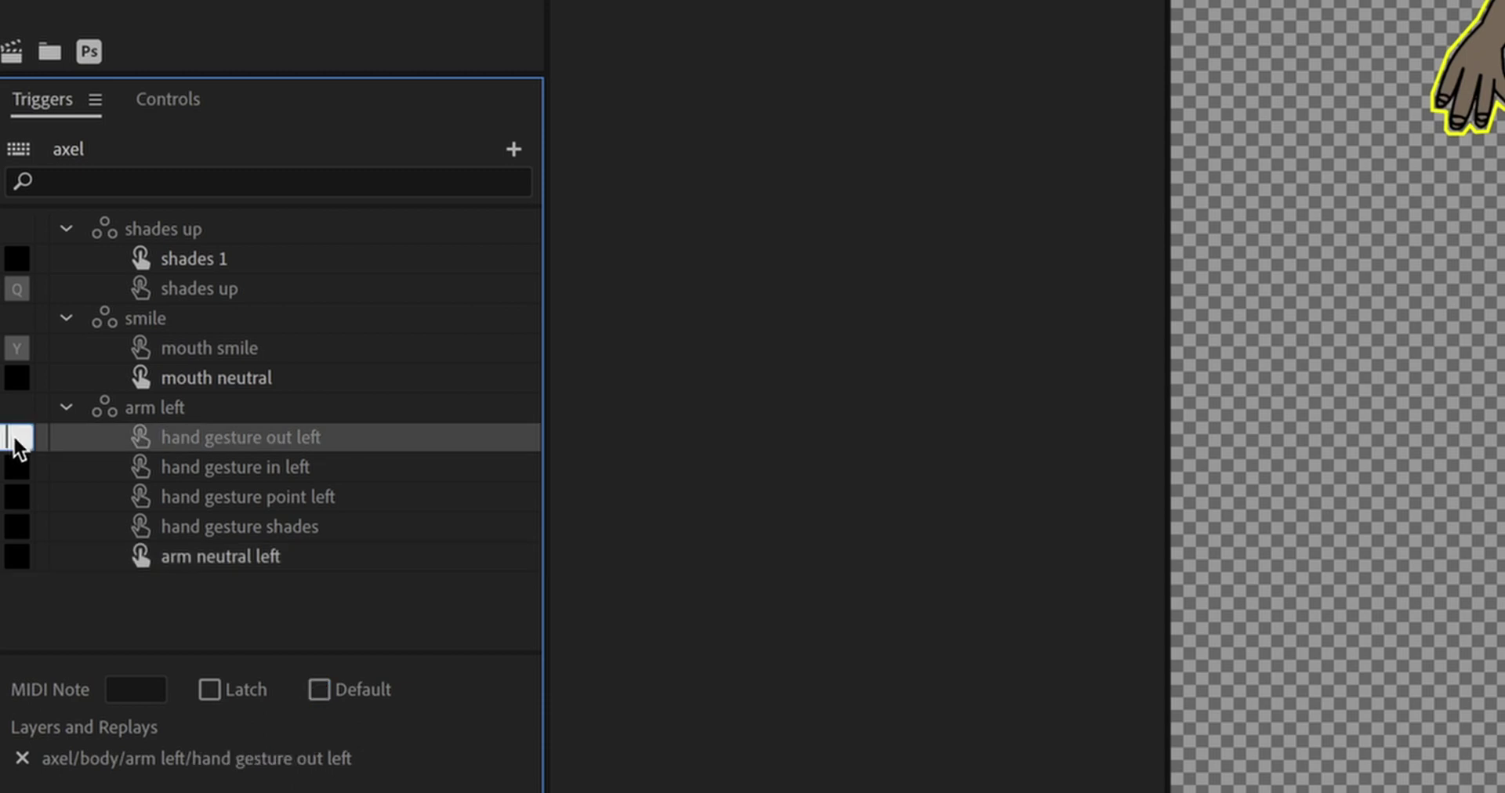
pyautogui.write('poiu')
pyautogui.click(259, 561)
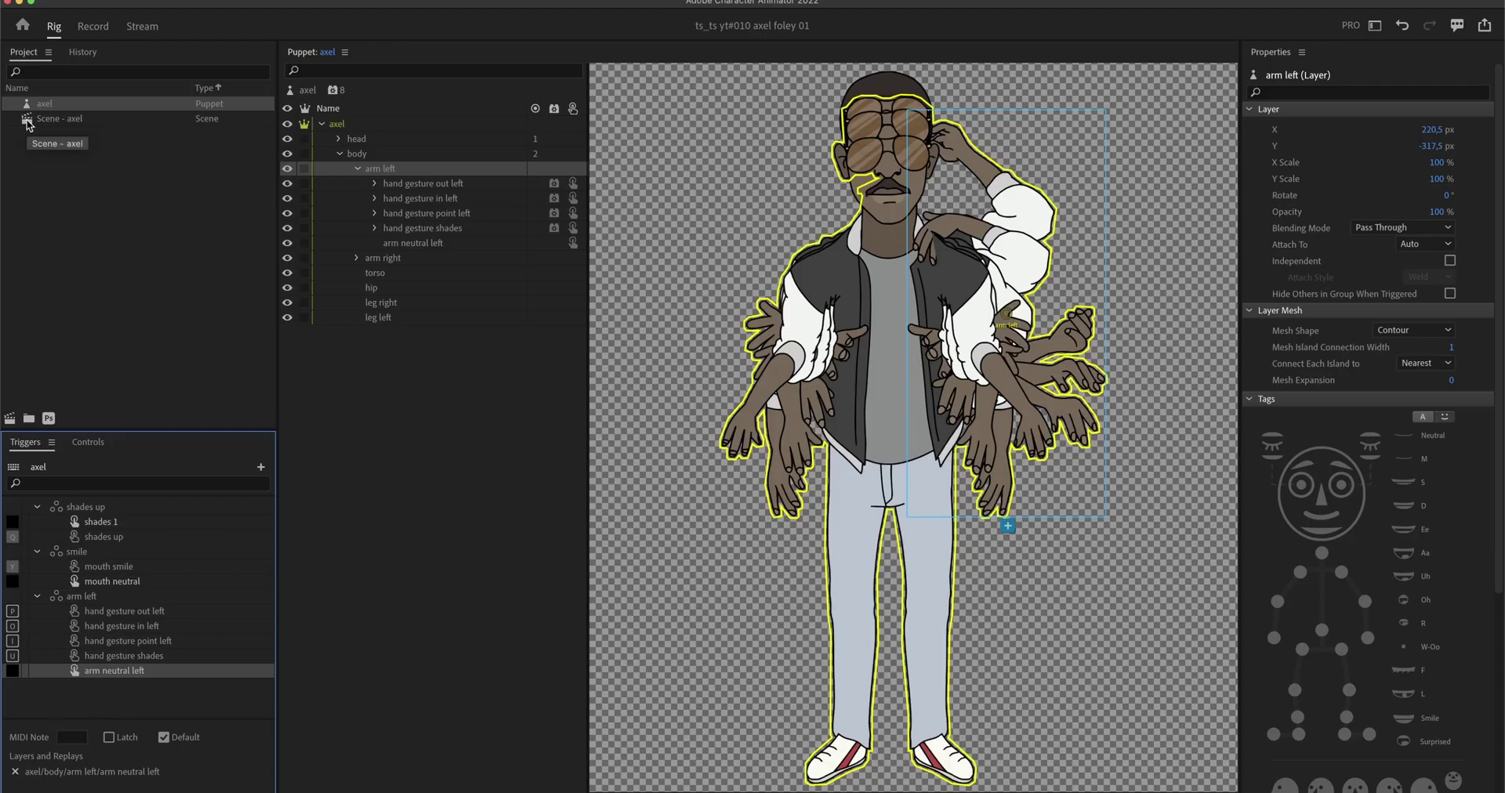
# Step: Open the Scene - axel to test the puppet's arm swap sets
pyautogui.doubleClick(28, 122)
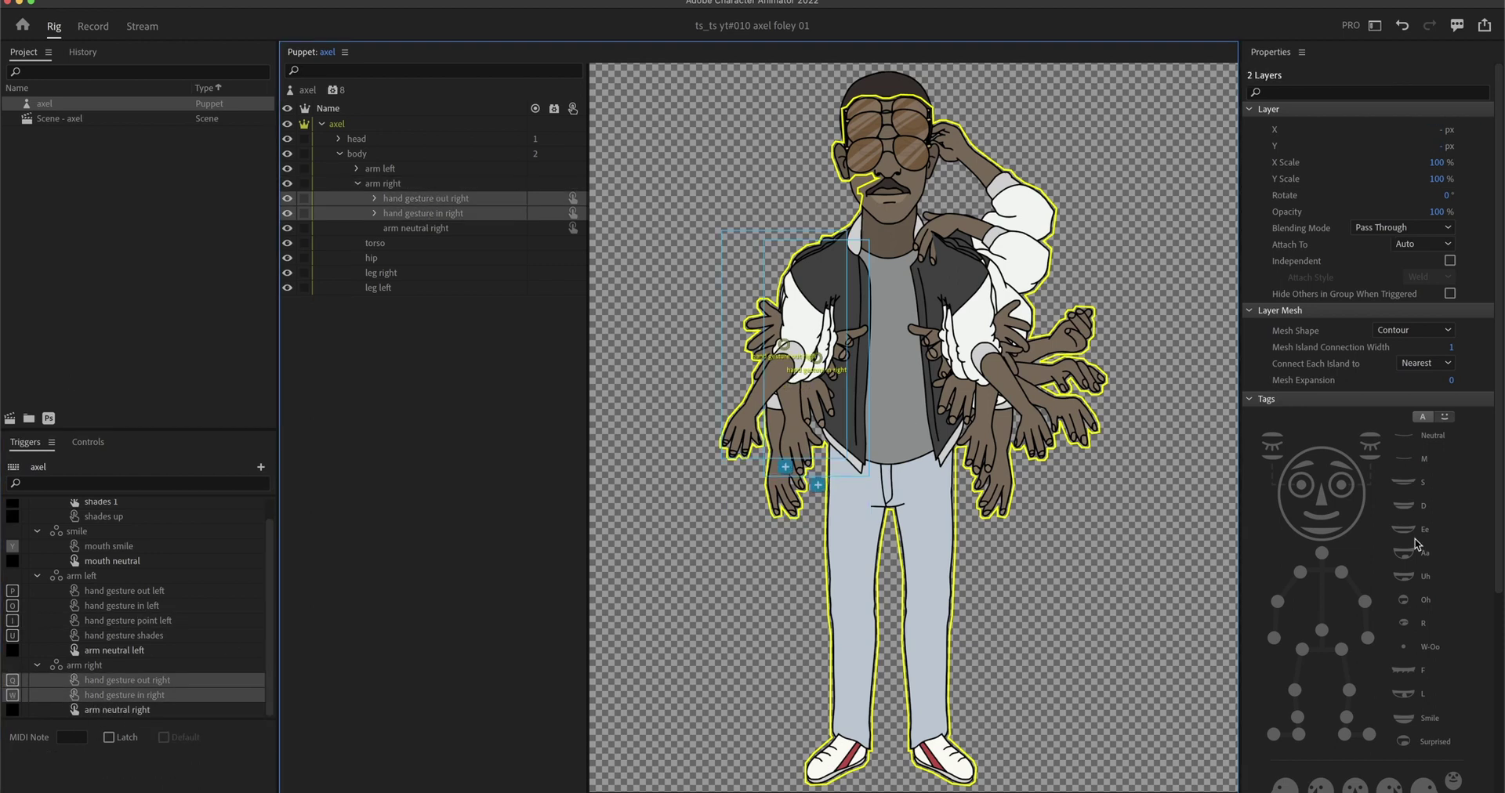
pyautogui.scroll(-5, 1416, 543)
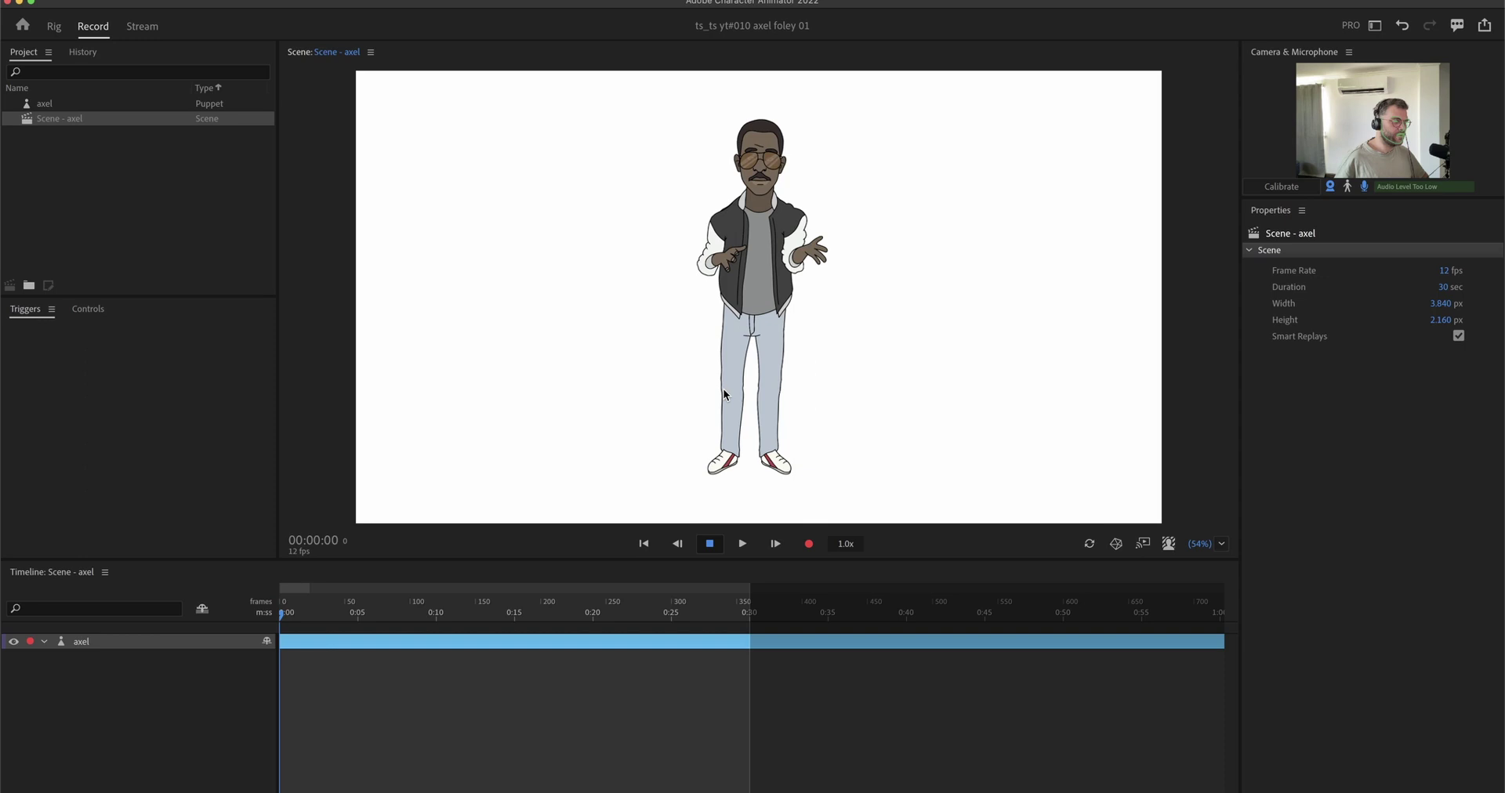
# Step: Open the axel puppet, add a chest handle, and draw torso and waist sticks
pyautogui.doubleClick(722, 388)
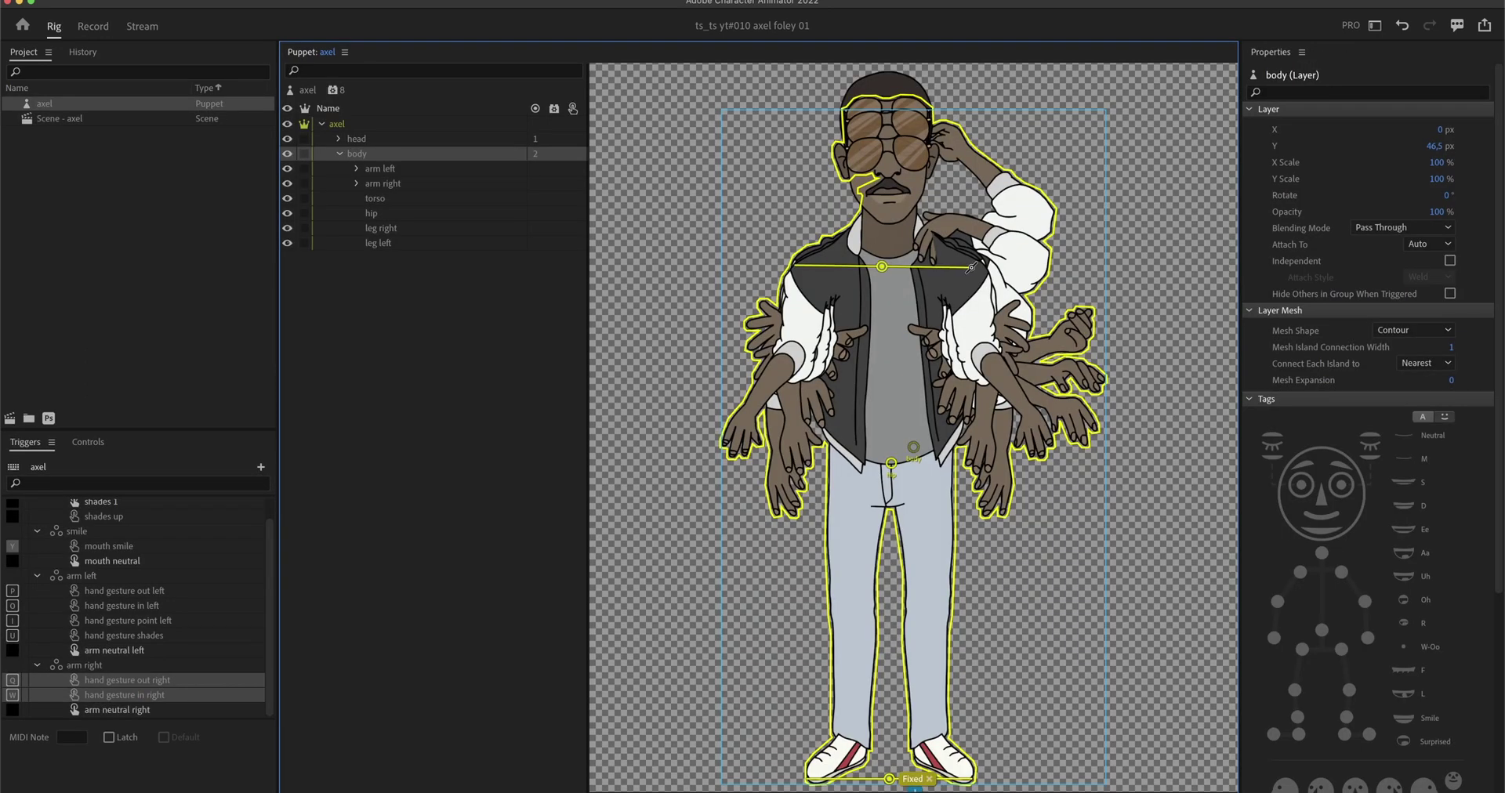
pyautogui.click(906, 266)
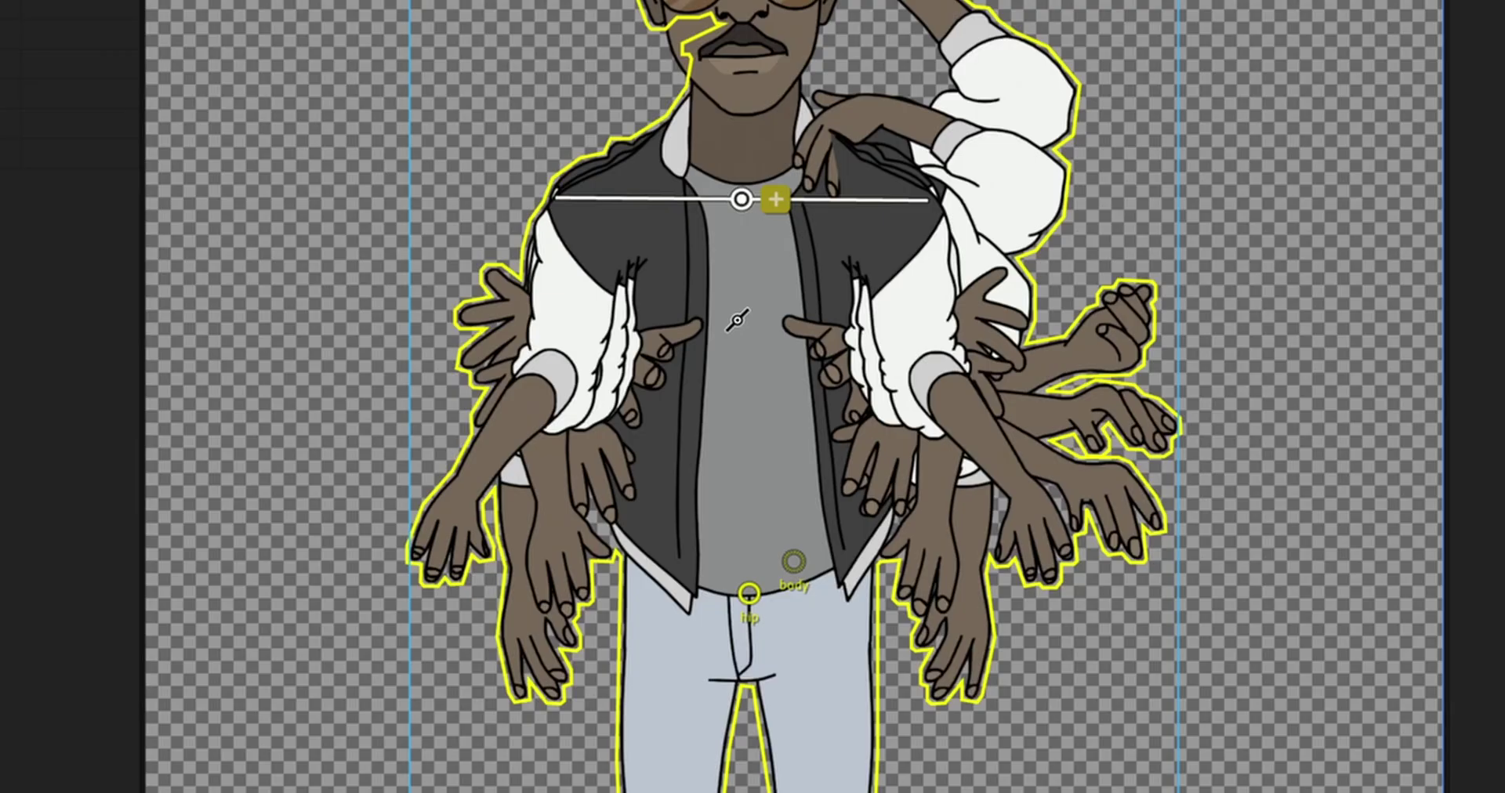
pyautogui.moveTo(884, 325); pyautogui.dragTo(885, 347)
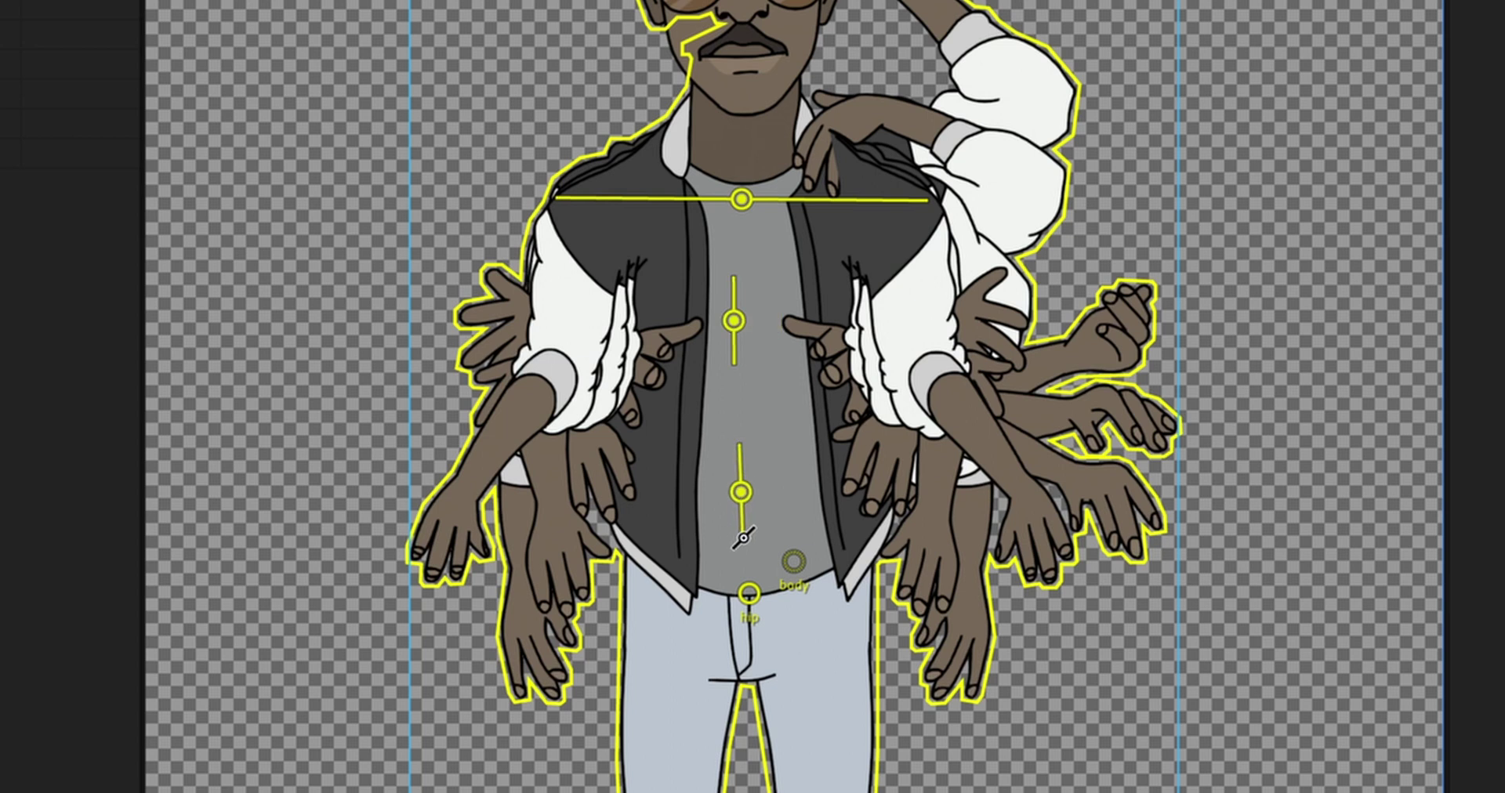
pyautogui.moveTo(646, 577); pyautogui.dragTo(857, 576)
pyautogui.hotkey('ctrl', 'z')
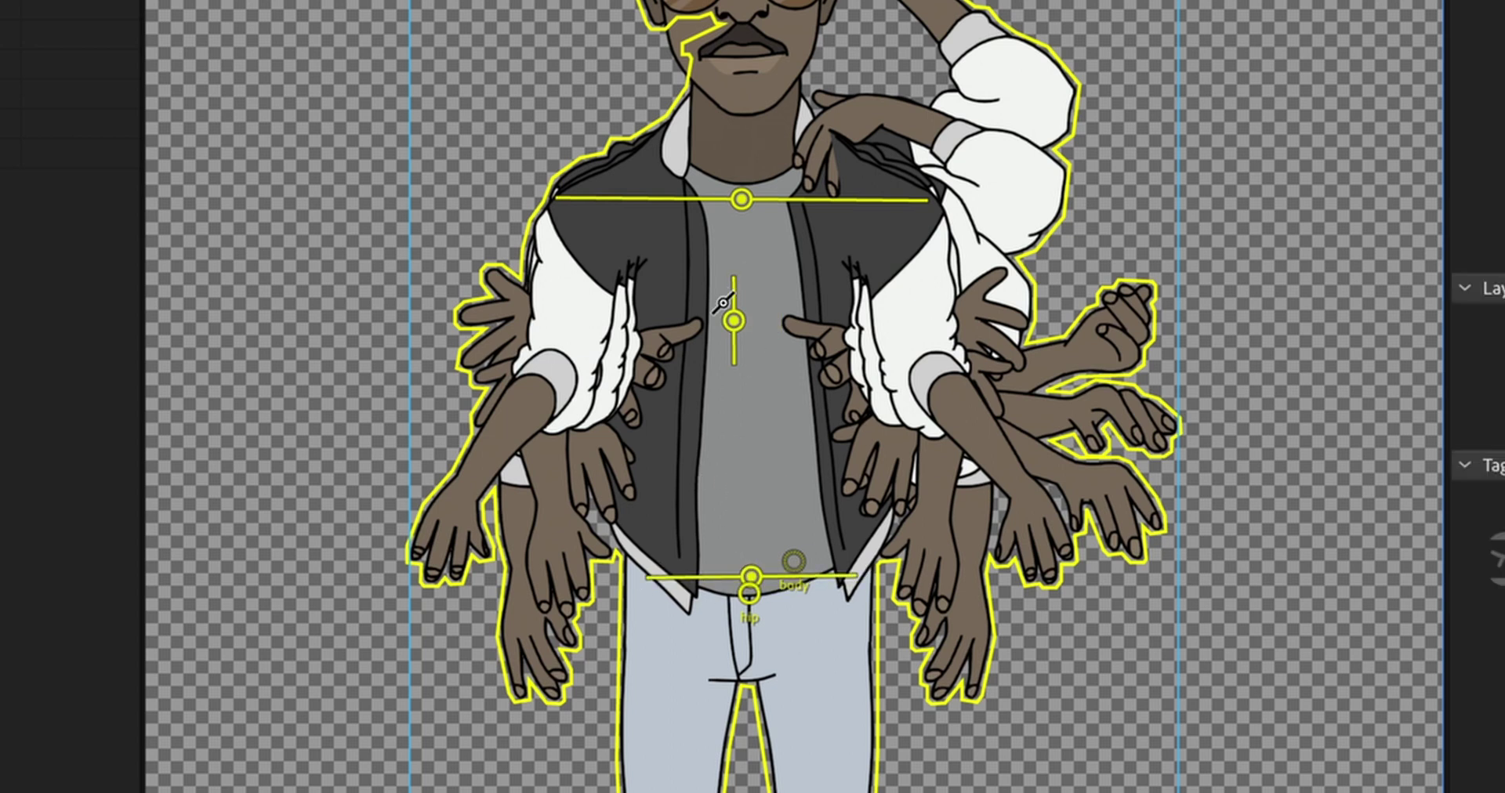
pyautogui.moveTo(633, 571); pyautogui.dragTo(740, 476)
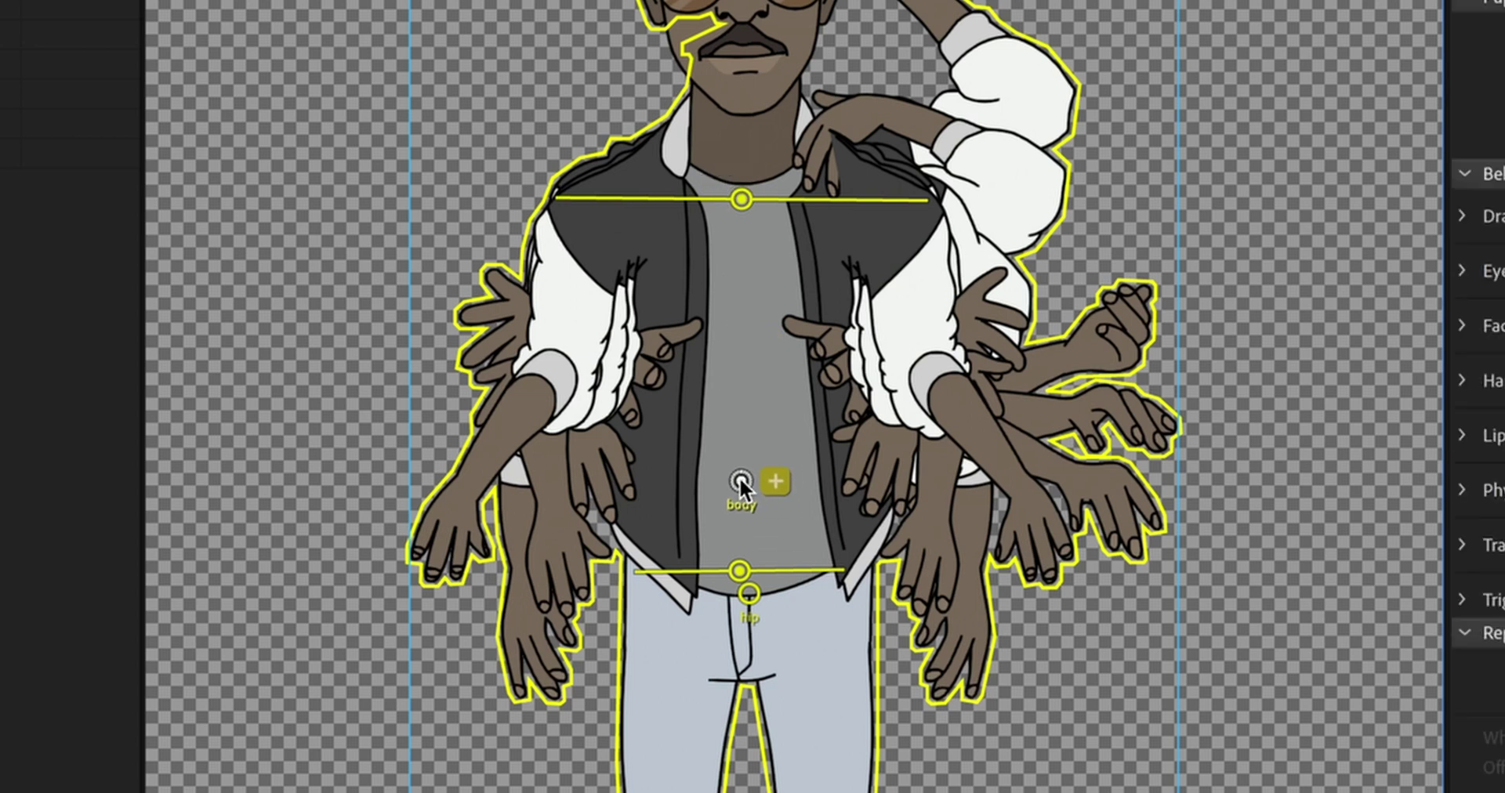
# Step: Replace the waist stick with two sticks down to the hip, add a hip handle, then open the scene
pyautogui.click(741, 565)
pyautogui.press('Delete')
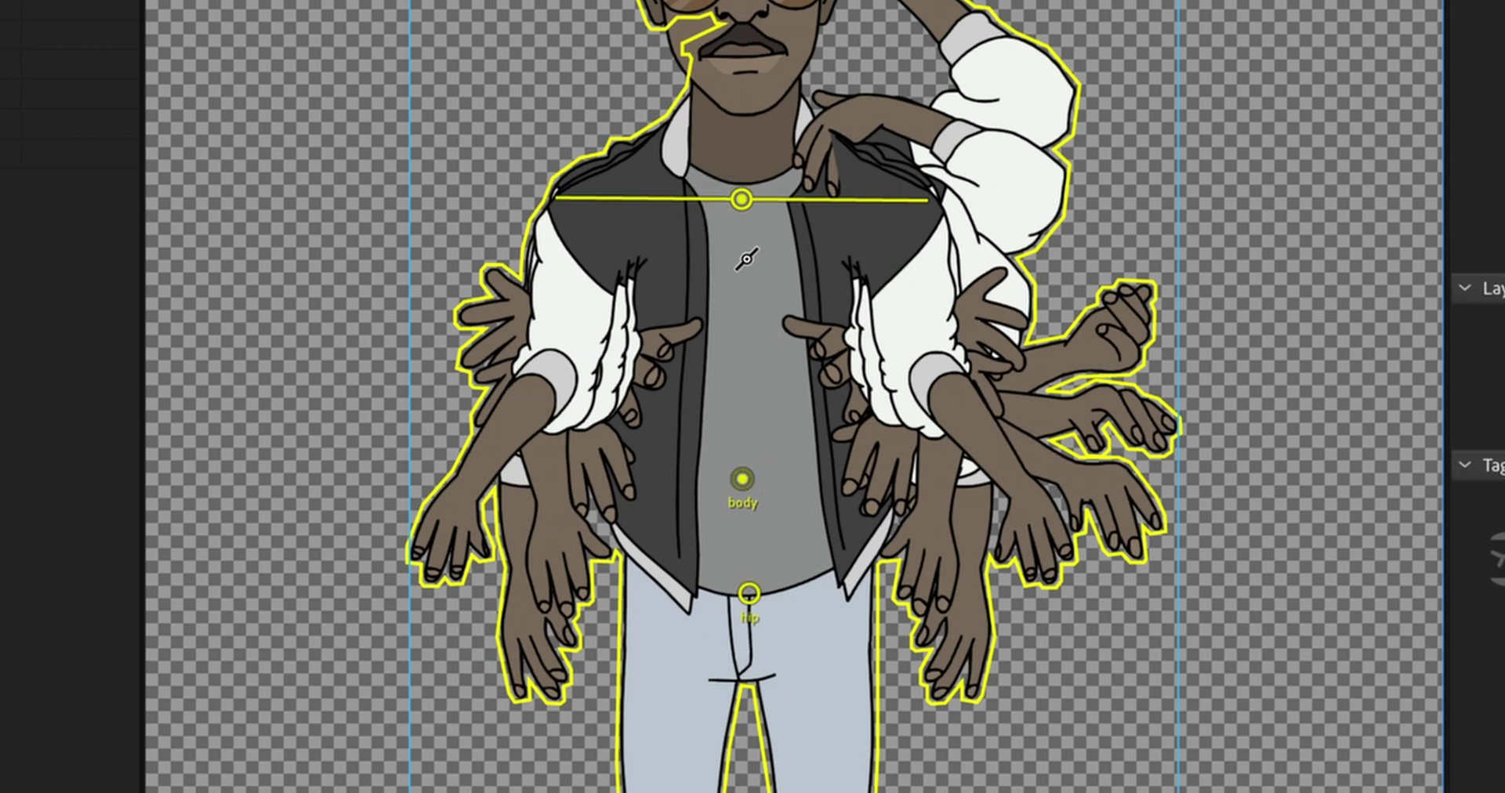
pyautogui.moveTo(755, 316); pyautogui.dragTo(739, 387)
pyautogui.moveTo(741, 438); pyautogui.dragTo(749, 606)
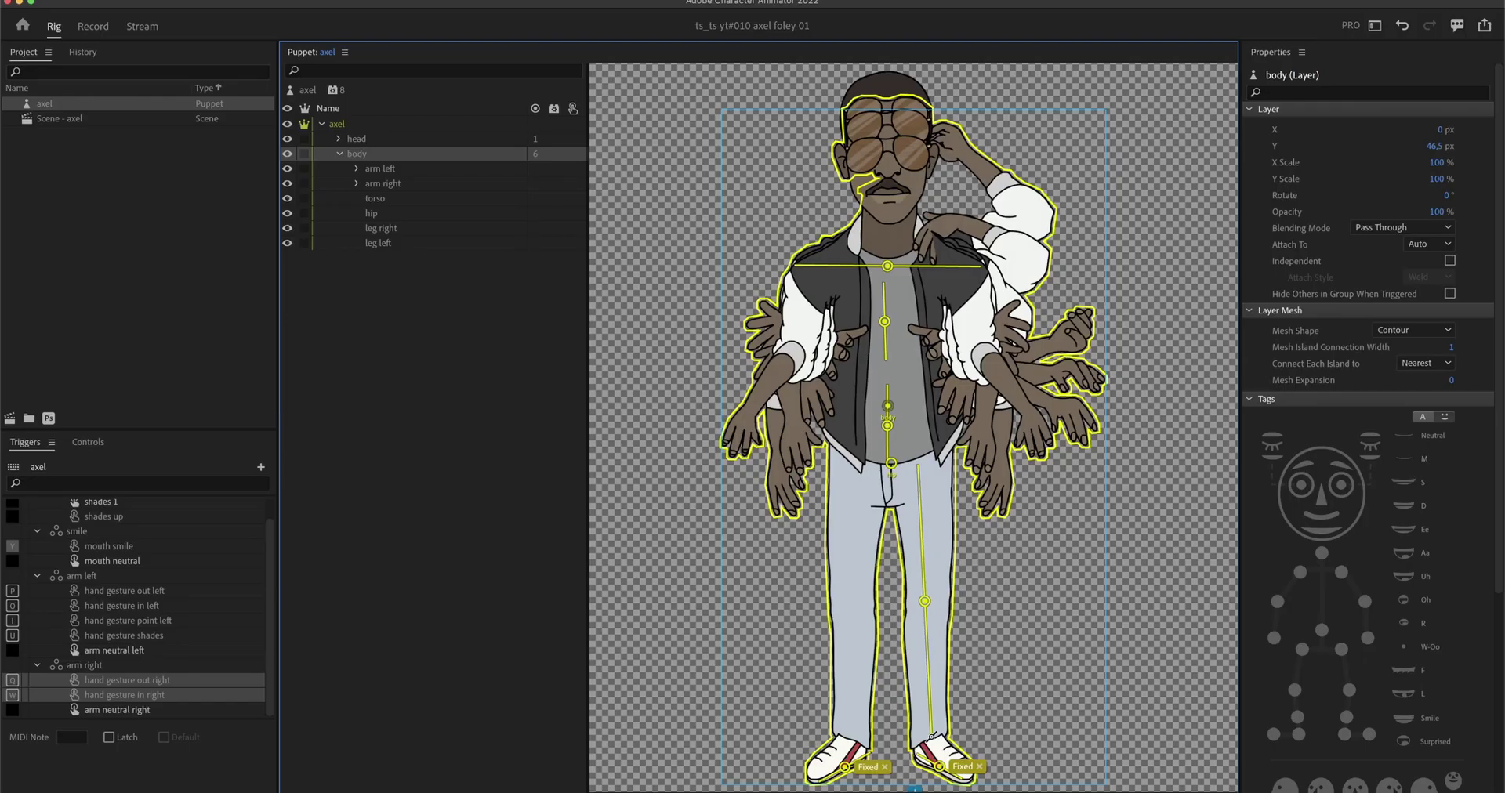
pyautogui.click(852, 458)
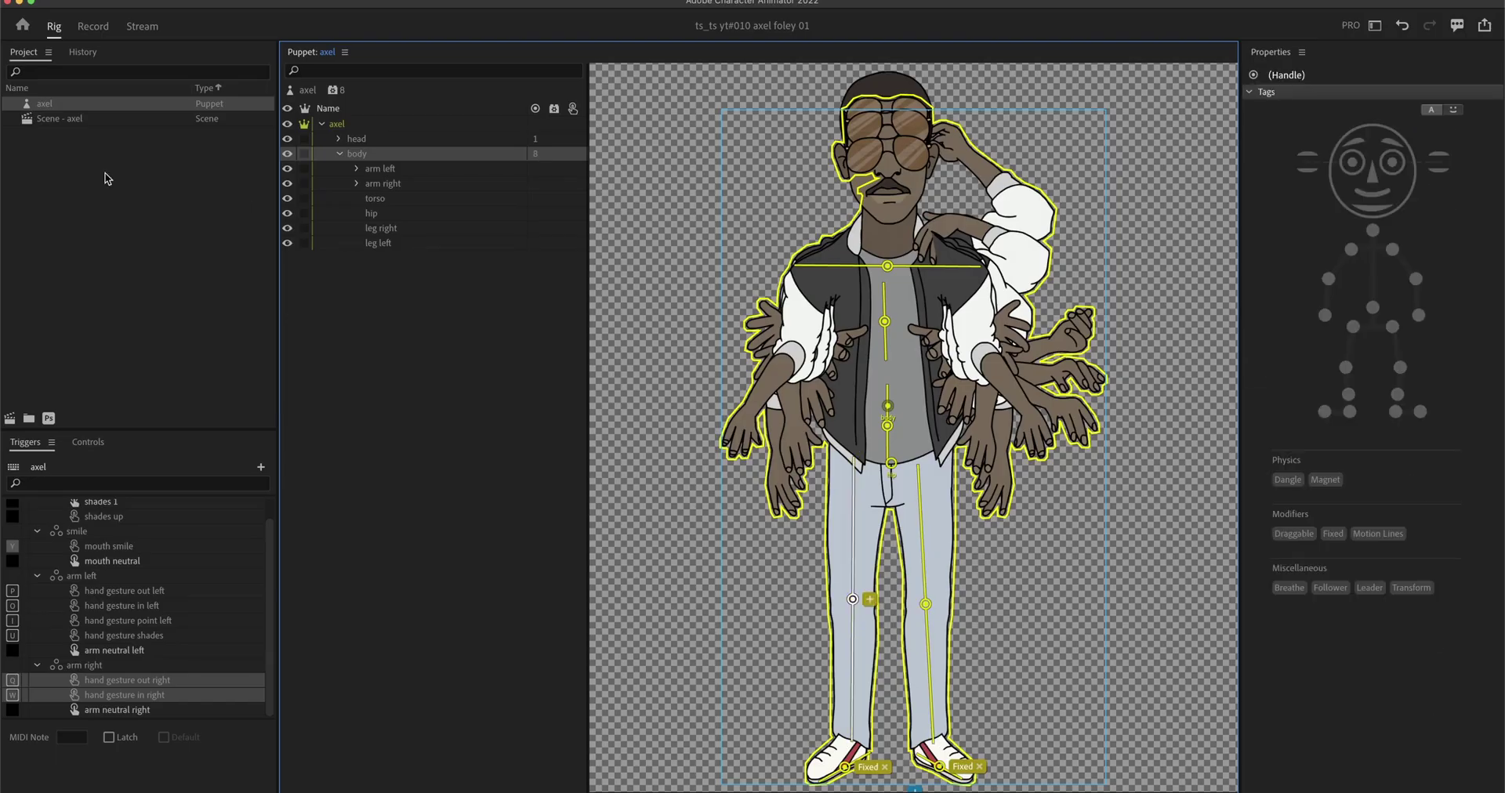
pyautogui.doubleClick(59, 118)
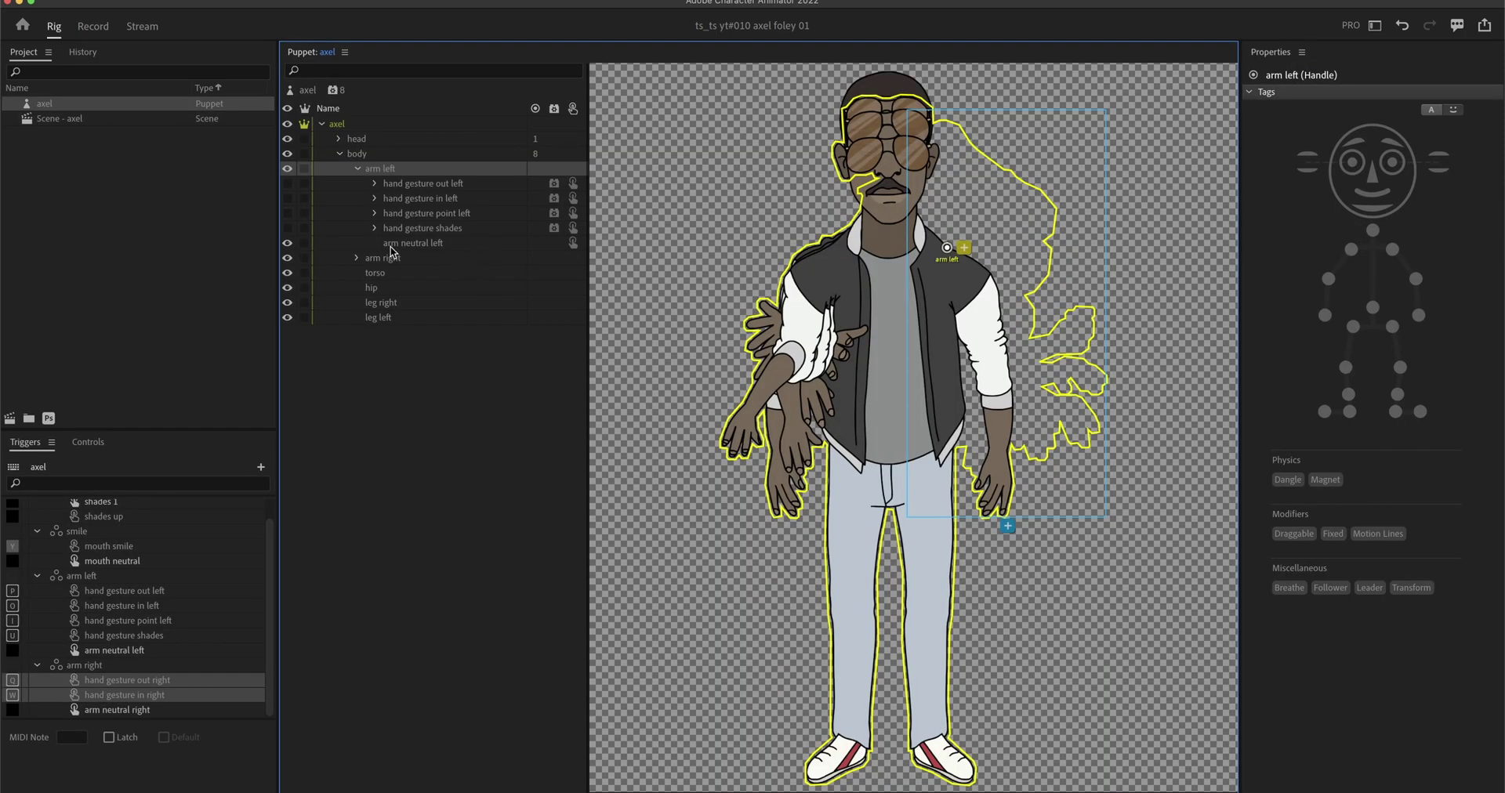
# Step: Make arm neutral left independent and move the left-hand gesture origins up to the shoulder
pyautogui.click(413, 245)
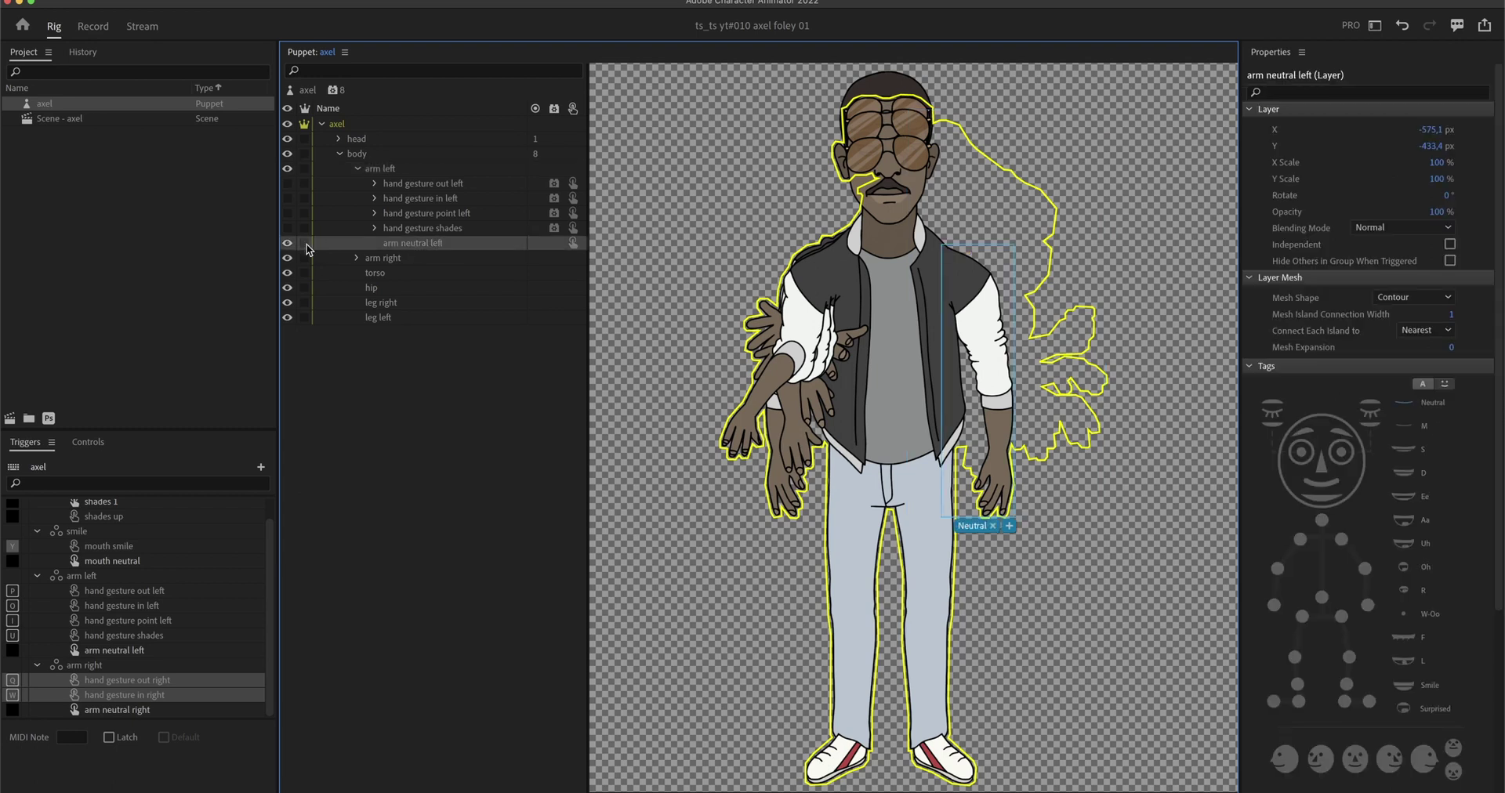
pyautogui.click(305, 243)
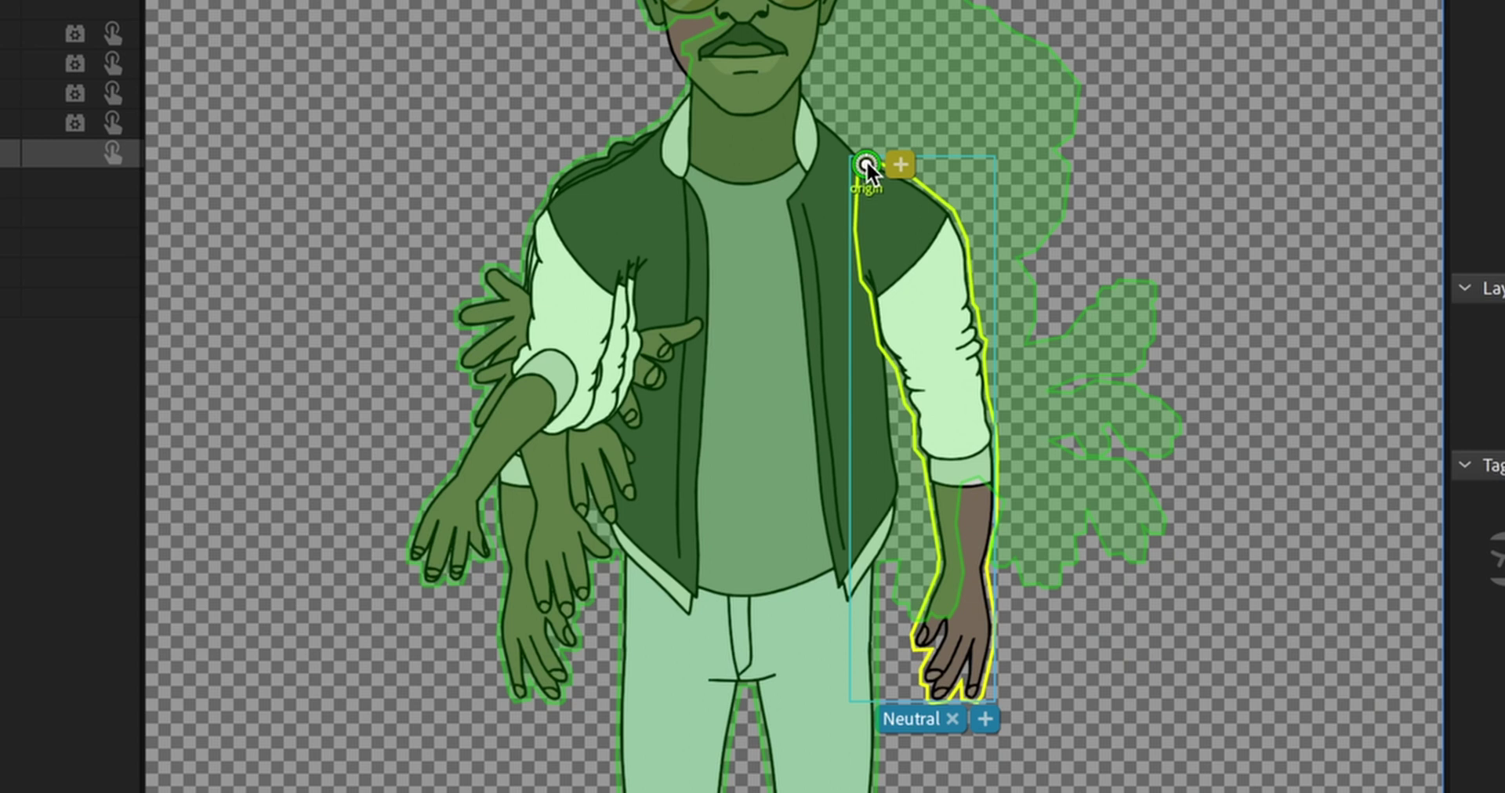
pyautogui.click(863, 201)
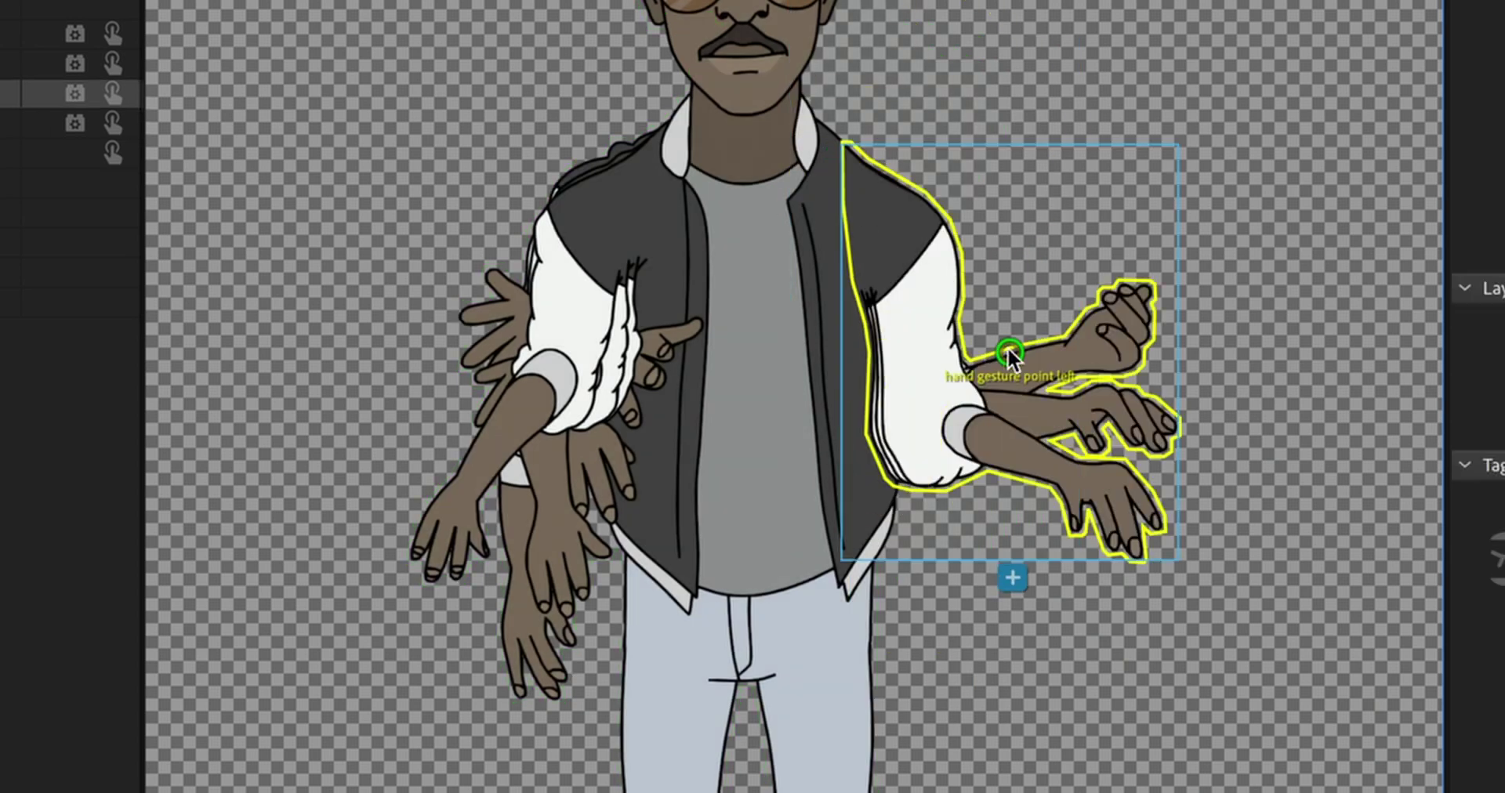
pyautogui.moveTo(1008, 351); pyautogui.dragTo(844, 146)
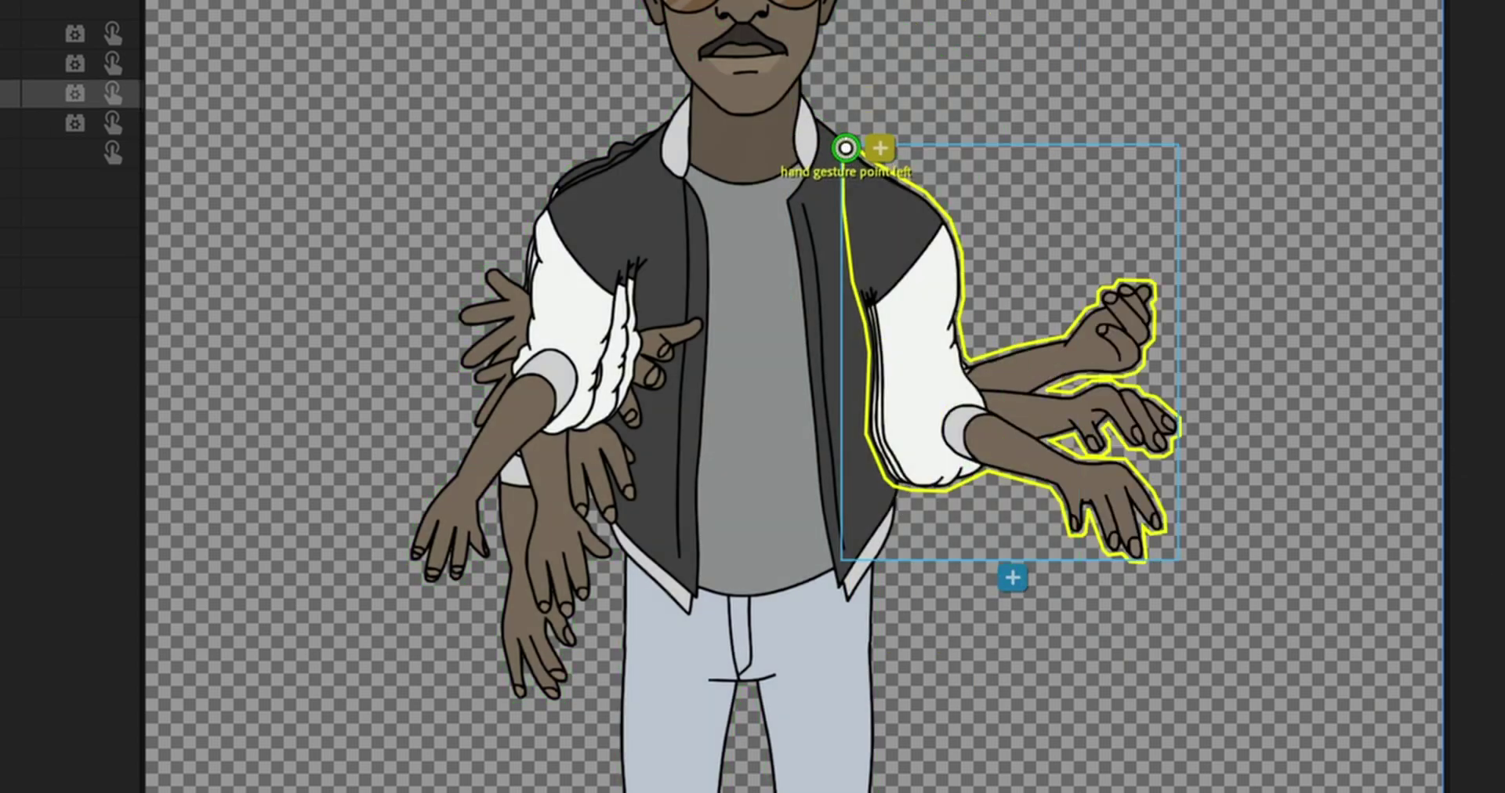
pyautogui.press('Up')
pyautogui.moveTo(880, 380); pyautogui.dragTo(846, 147)
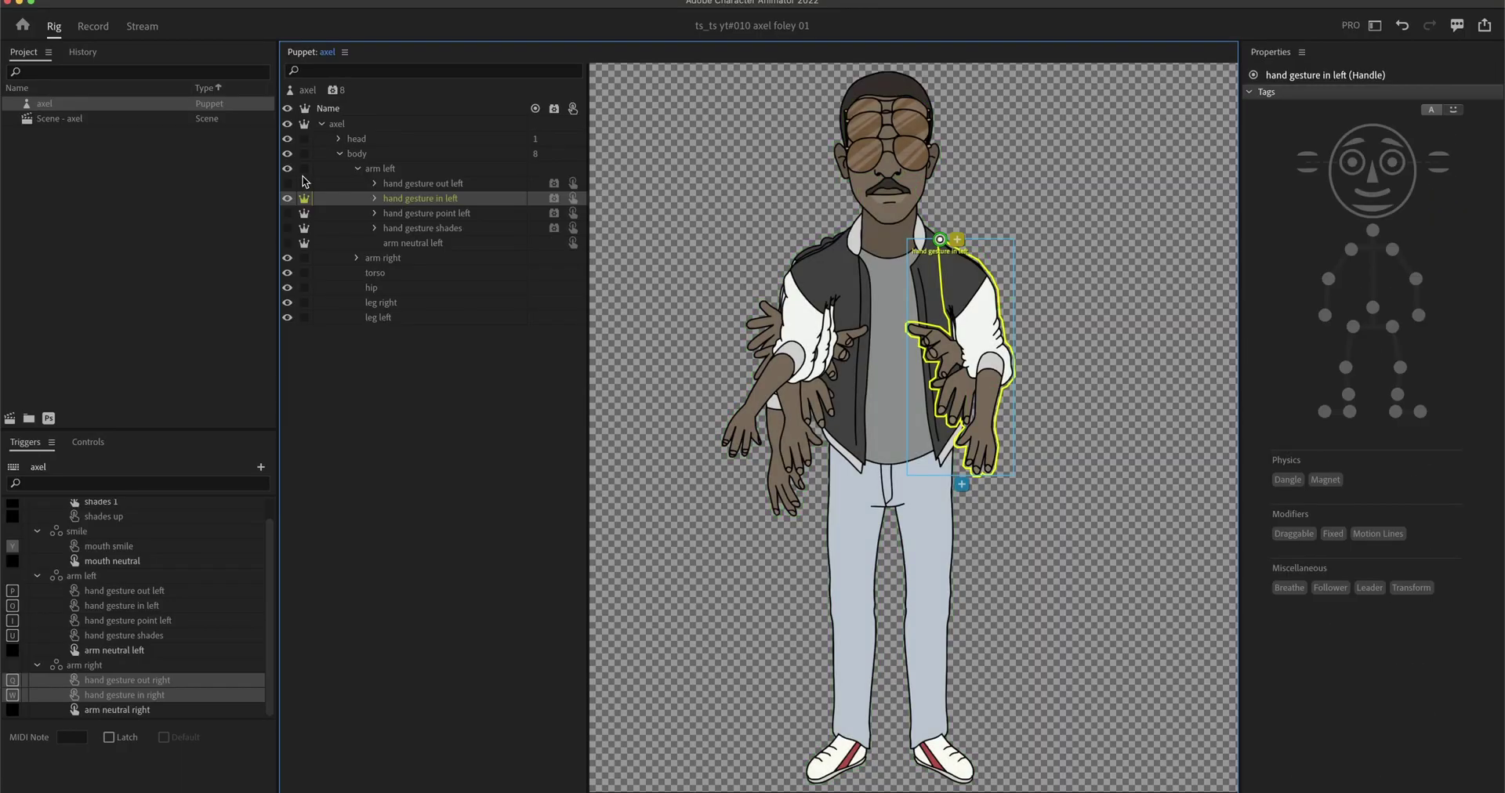
pyautogui.click(287, 183)
pyautogui.click(453, 186)
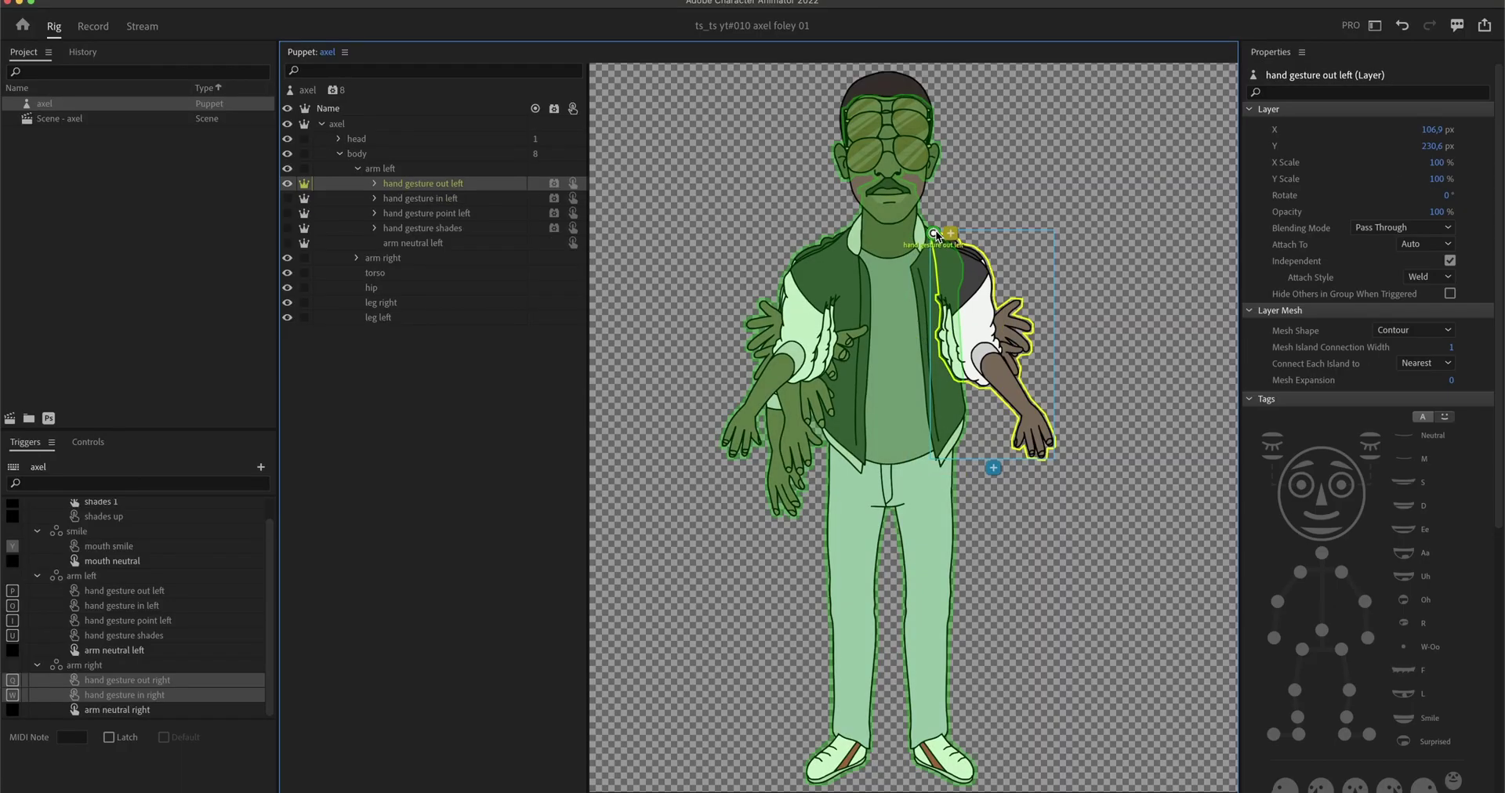
pyautogui.click(932, 232)
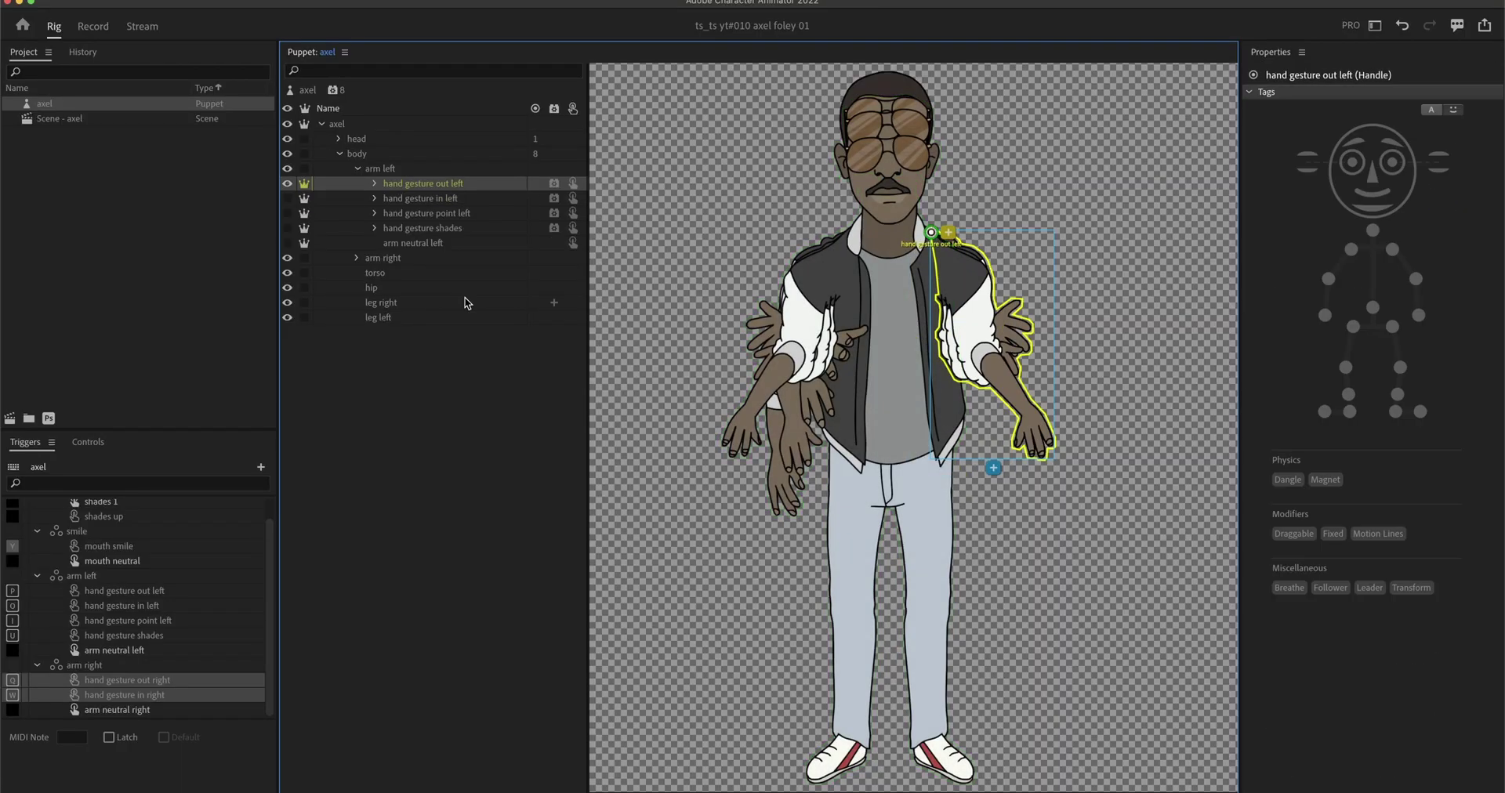
# Step: Draw a stick from ear to forearm on hand gesture shades, then open the axel scene
pyautogui.click(287, 229)
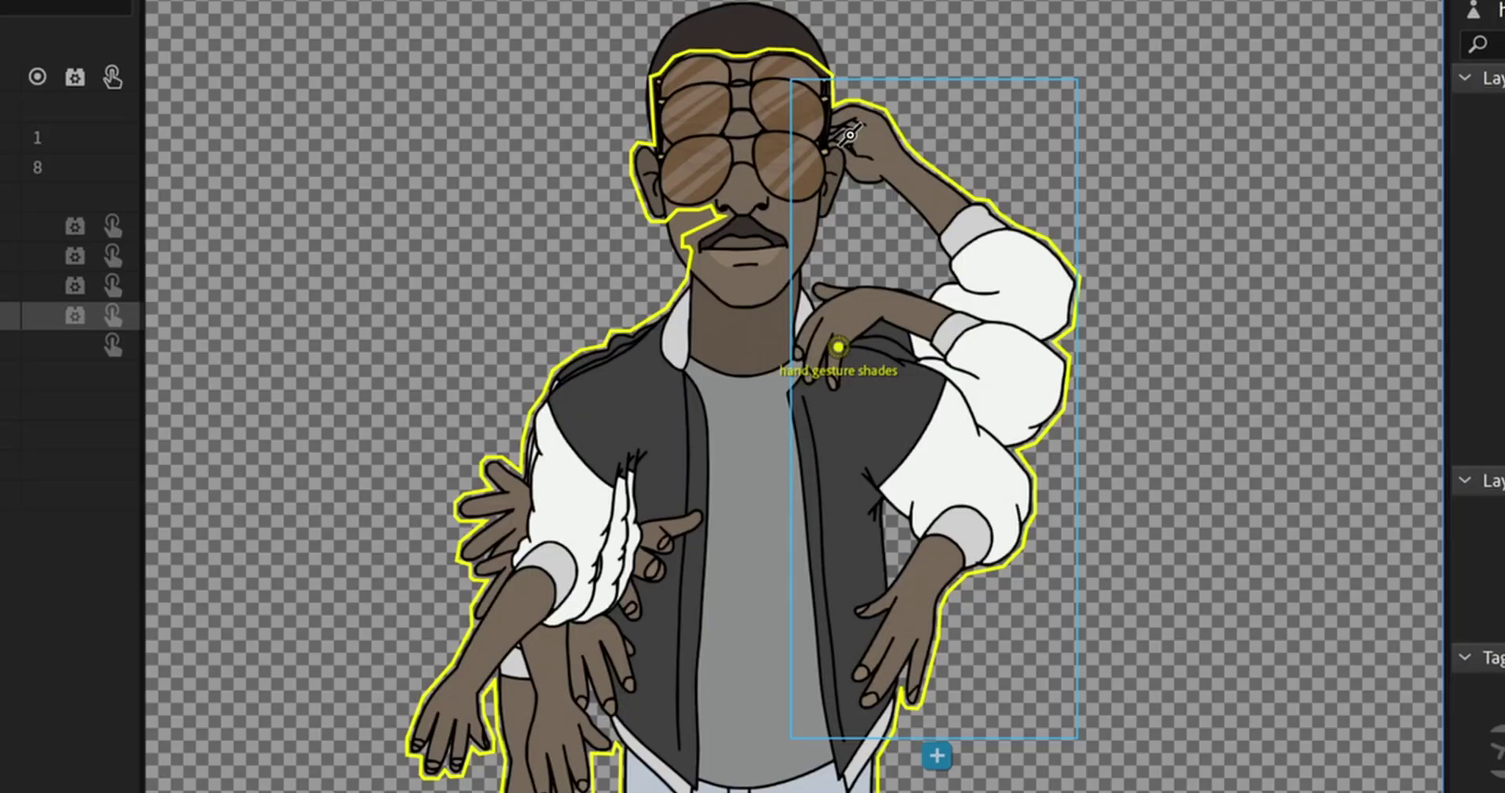
pyautogui.moveTo(849, 135)
pyautogui.mouseDown()
pyautogui.moveTo(1022, 270)
pyautogui.moveTo(890, 395)
pyautogui.mouseUp()
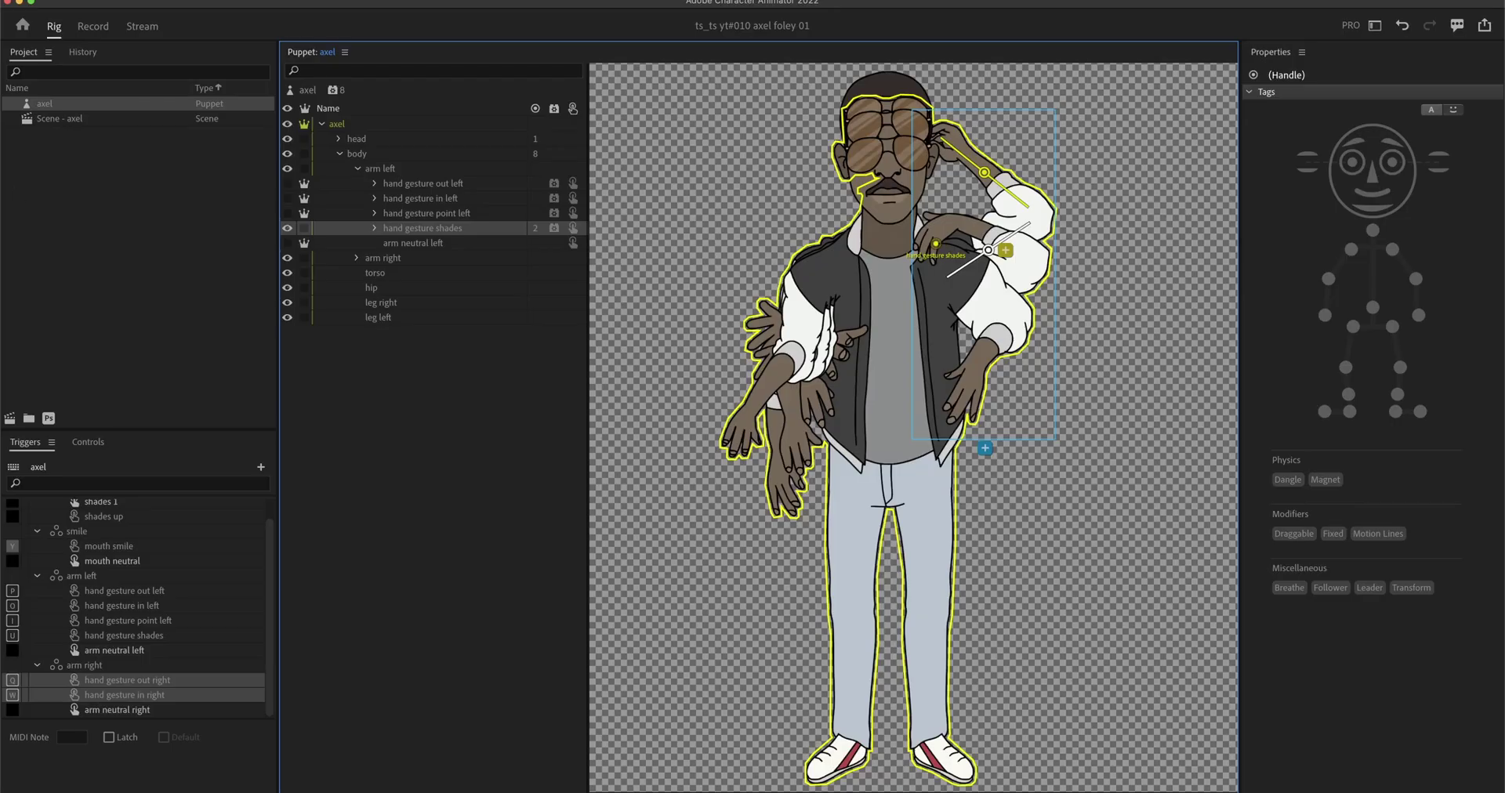
pyautogui.doubleClick(32, 120)
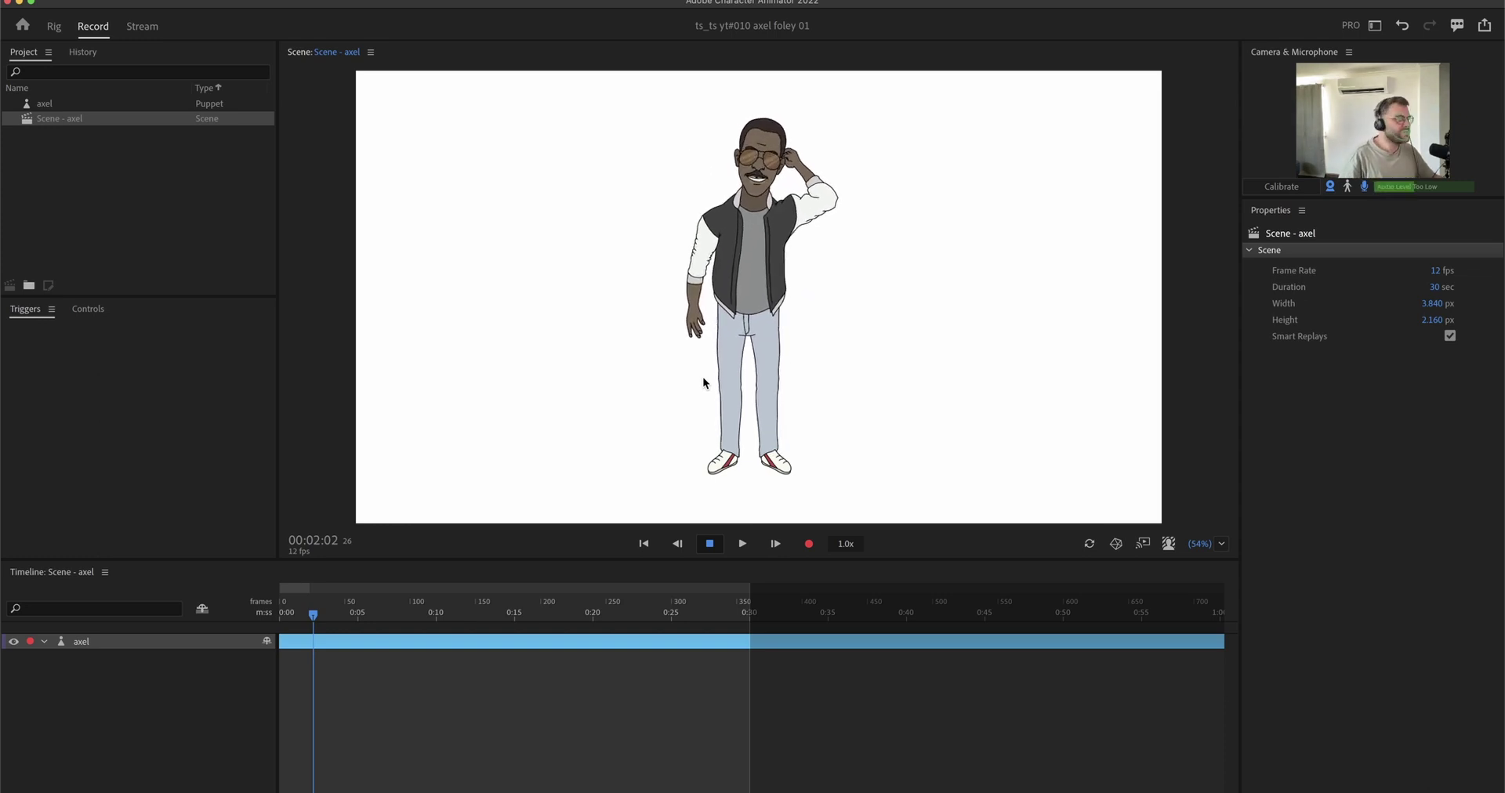
pyautogui.press('super+1')
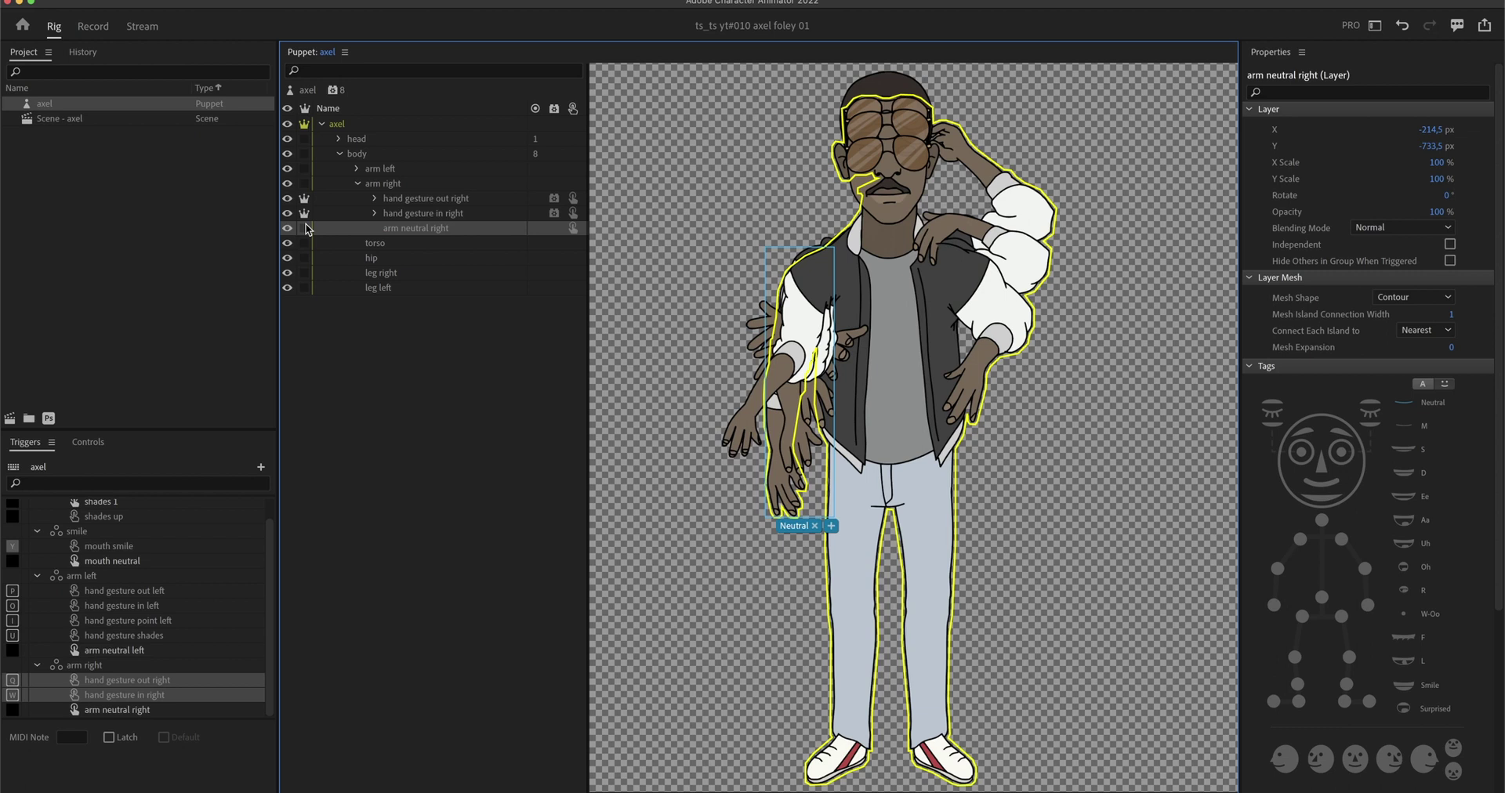
pyautogui.press('super+2')
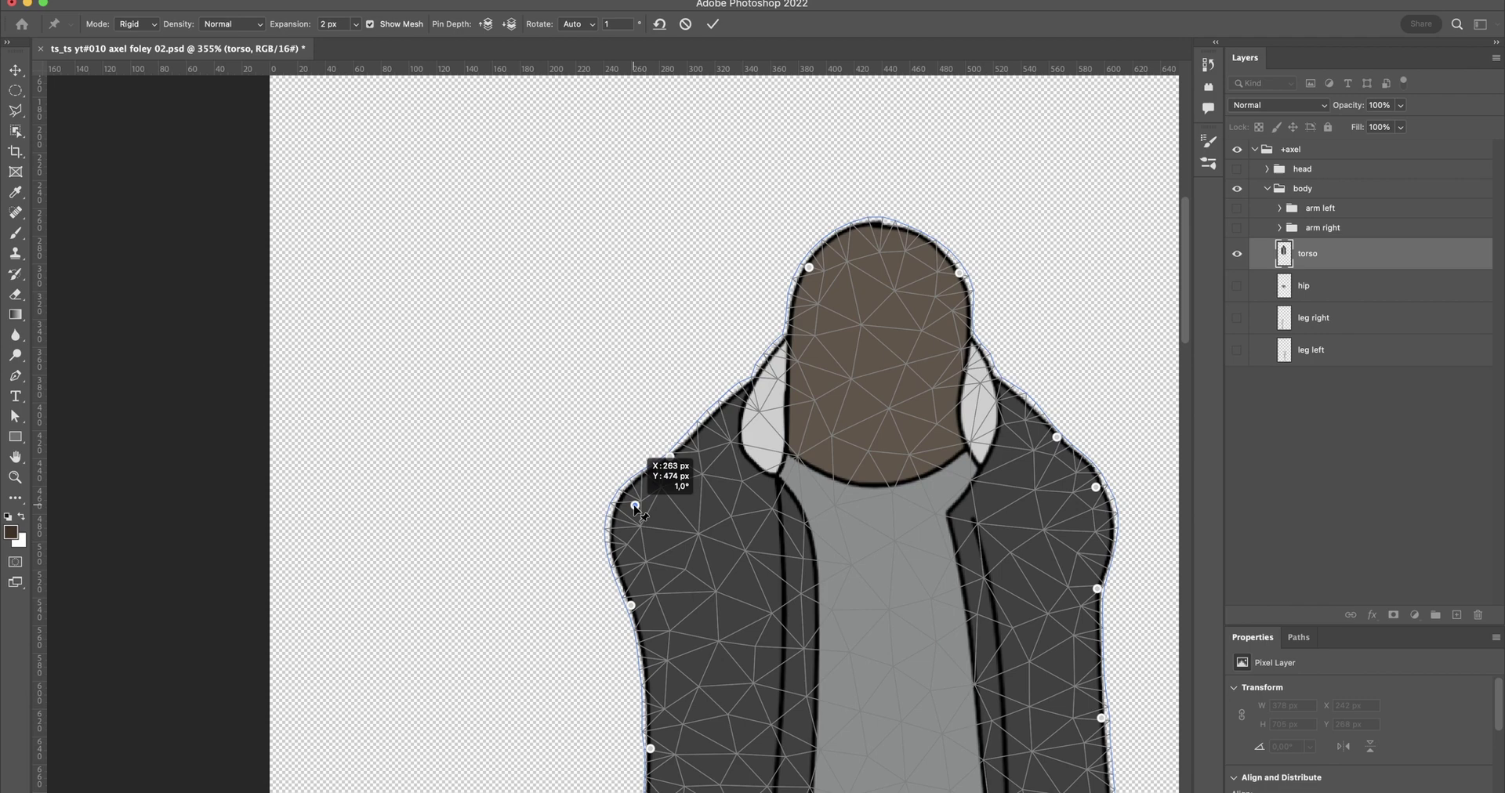
# Step: Commit the Puppet Warp reshaping of the jacket on the torso layer
pyautogui.press('Return')
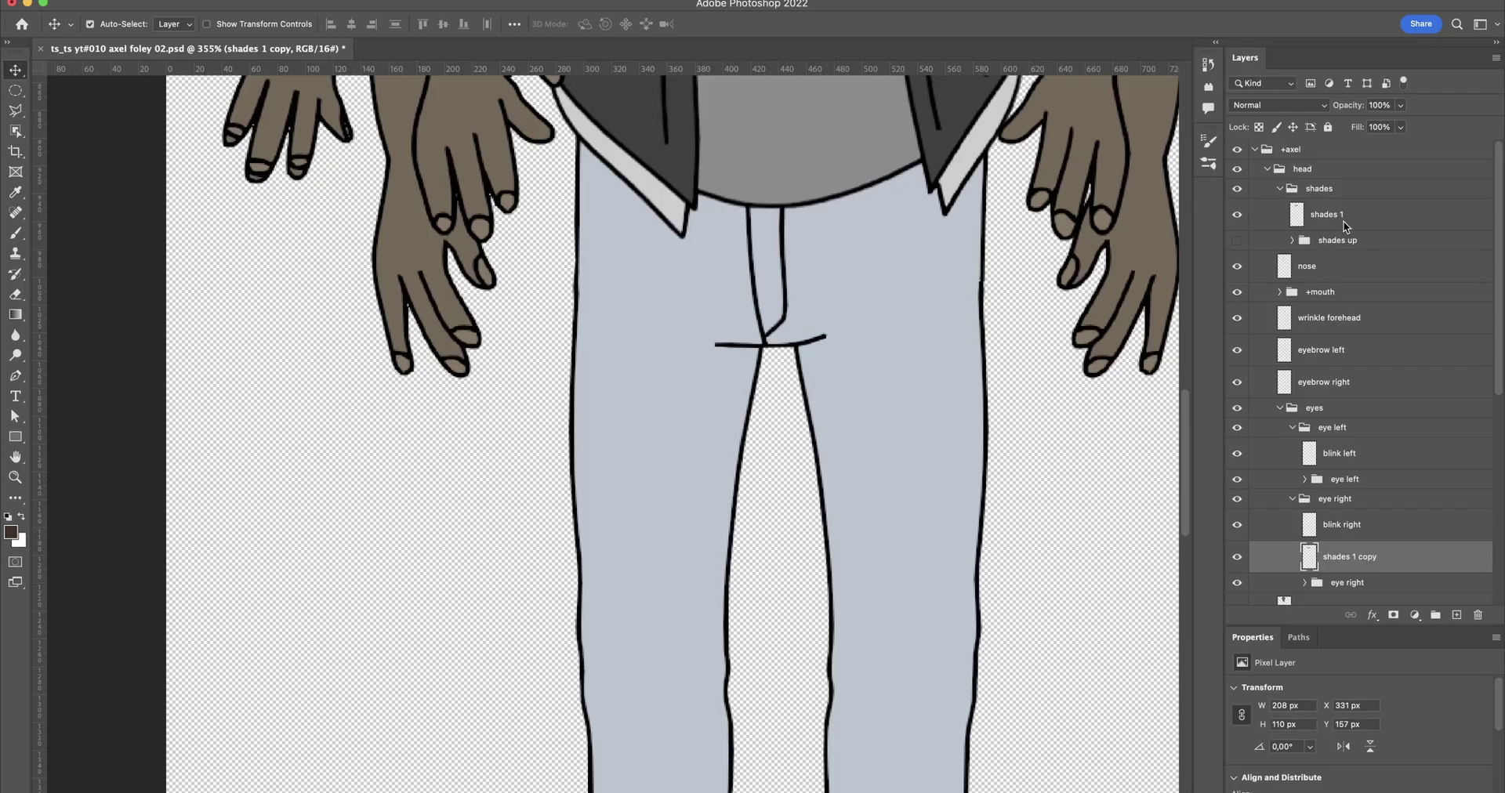
# Step: Duplicate shades 1 copy twice and move all three copies into the shades up group
pyautogui.click(1344, 226)
pyautogui.moveTo(1363, 223); pyautogui.dragTo(1456, 614)
pyautogui.moveTo(1370, 225); pyautogui.dragTo(1456, 616)
pyautogui.click(1293, 337)
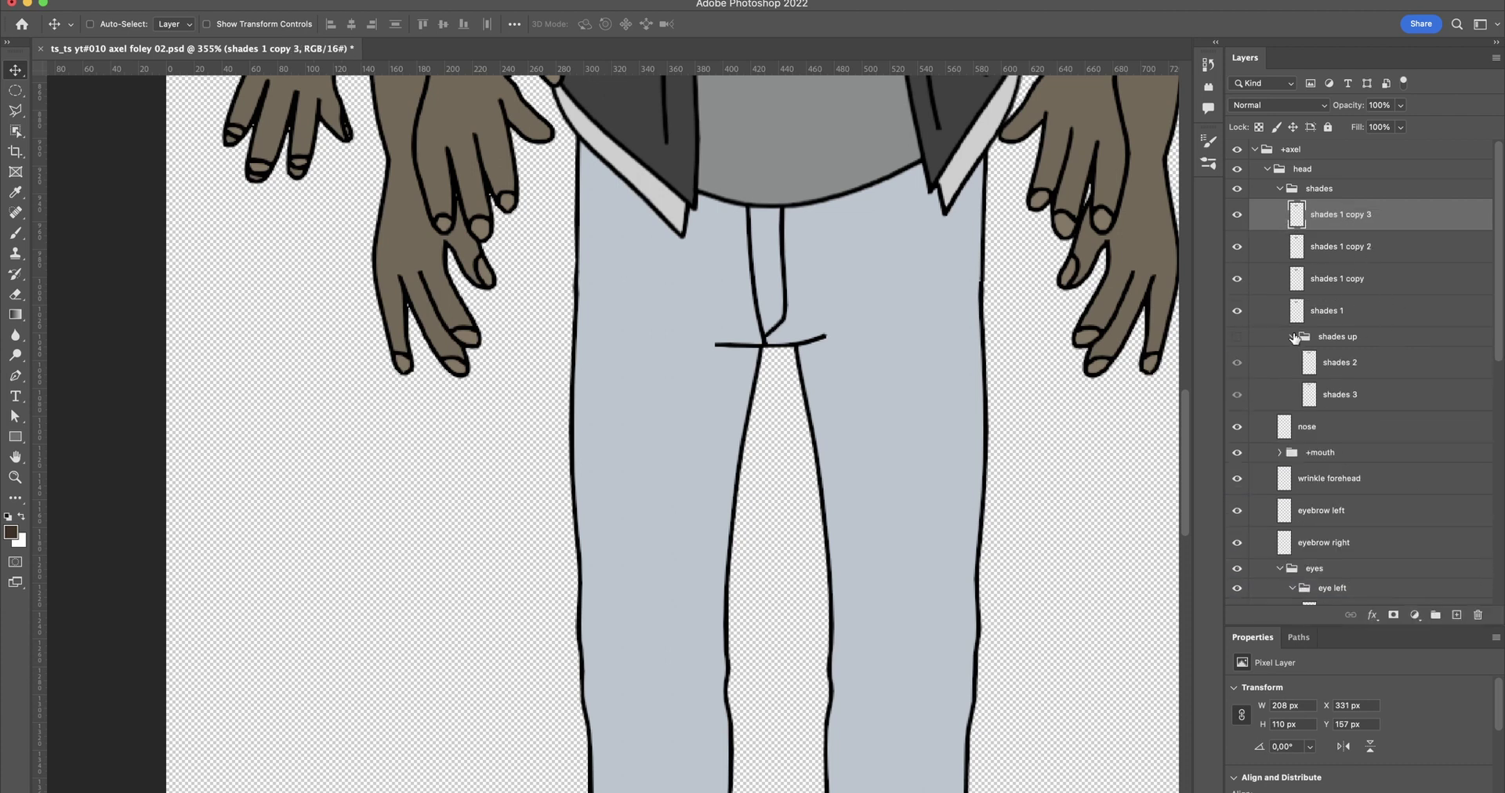
pyautogui.keyDown('shift'); pyautogui.click(1348, 279); pyautogui.keyUp('shift')
pyautogui.moveTo(1348, 279); pyautogui.dragTo(1360, 345)
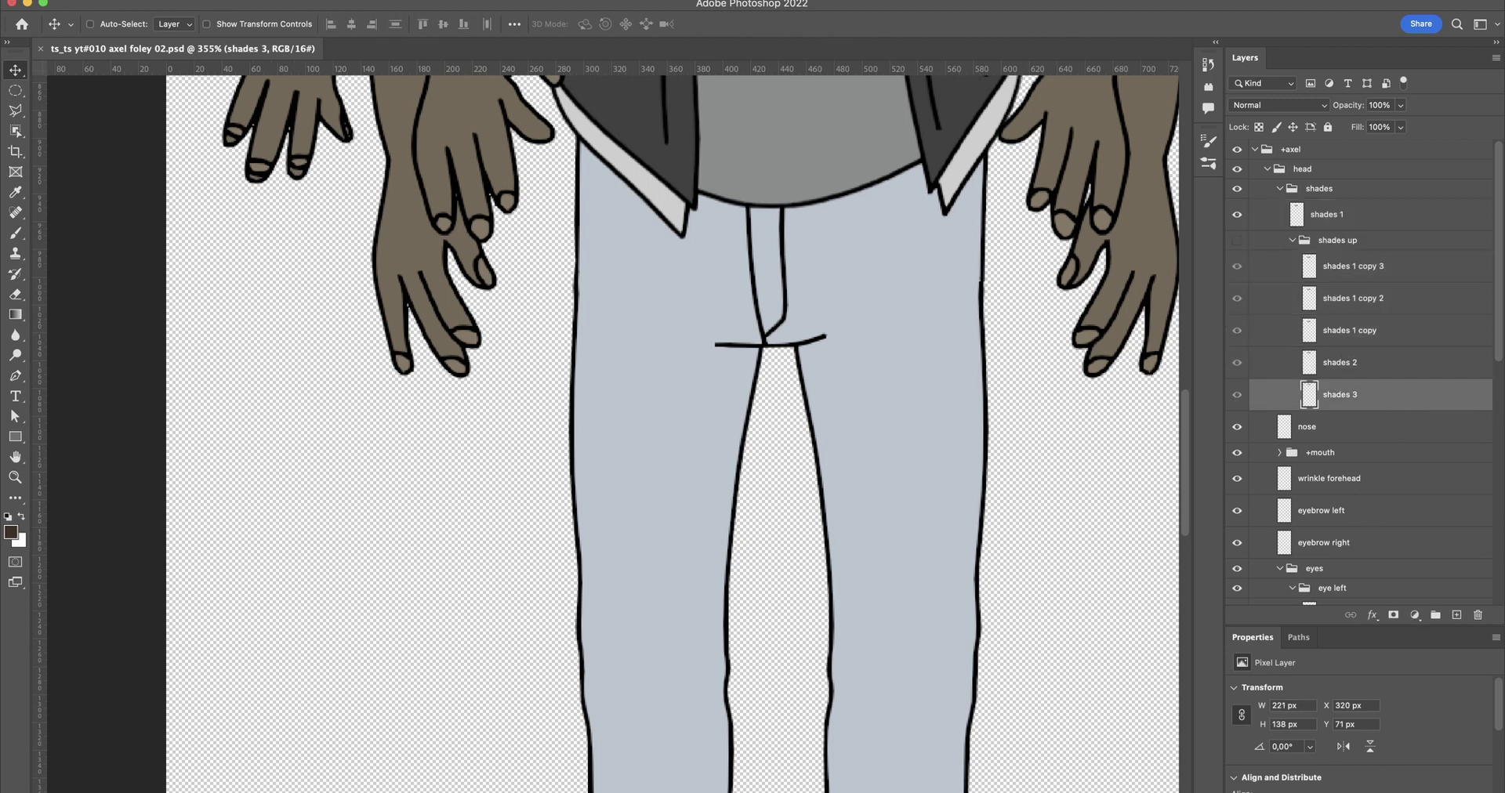
# Step: In the rig, set the shades 1 trigger key to U and re-enter U for hand gesture shades
pyautogui.press('super+Tab')
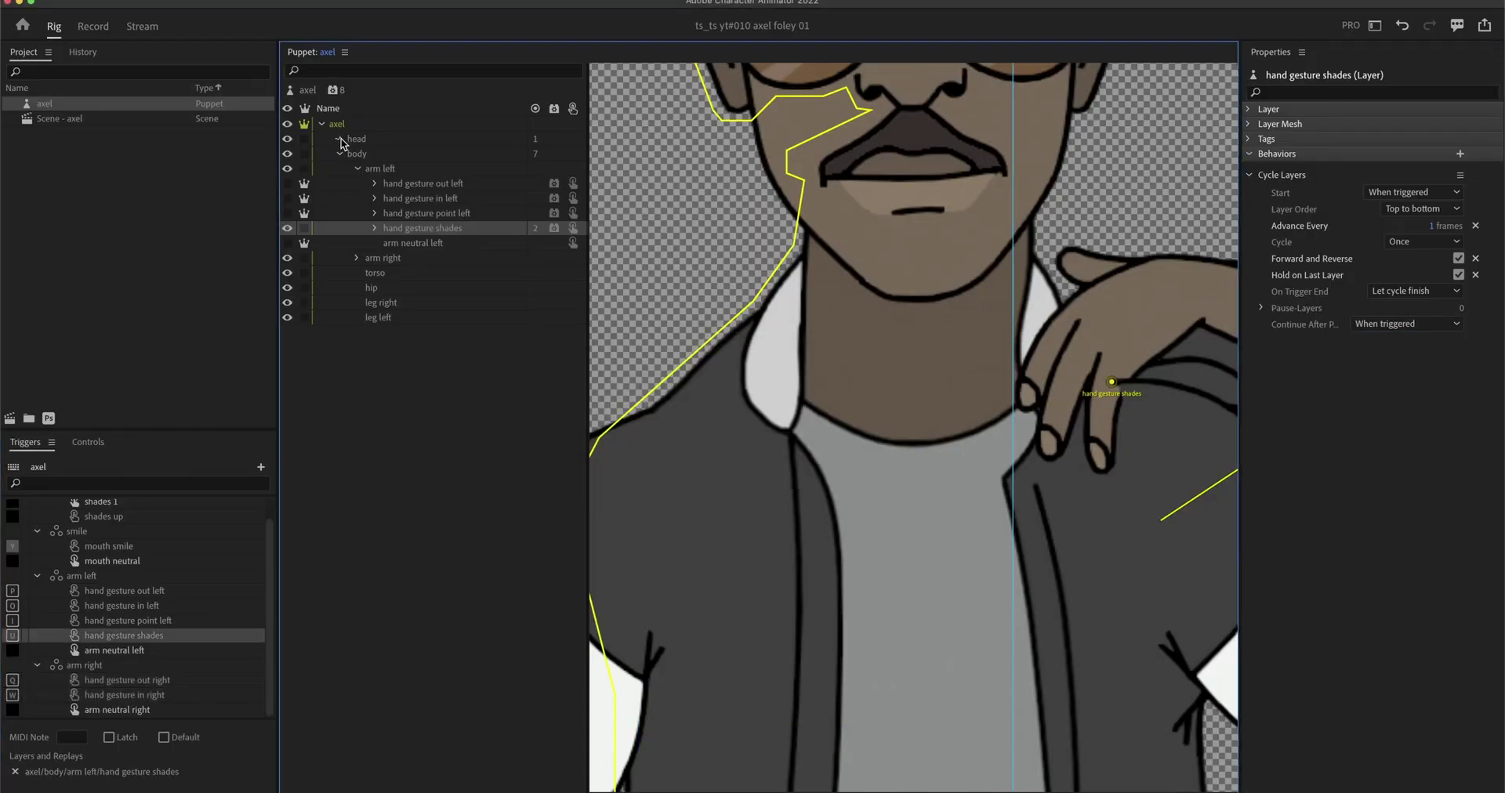
pyautogui.click(373, 183)
pyautogui.click(441, 184)
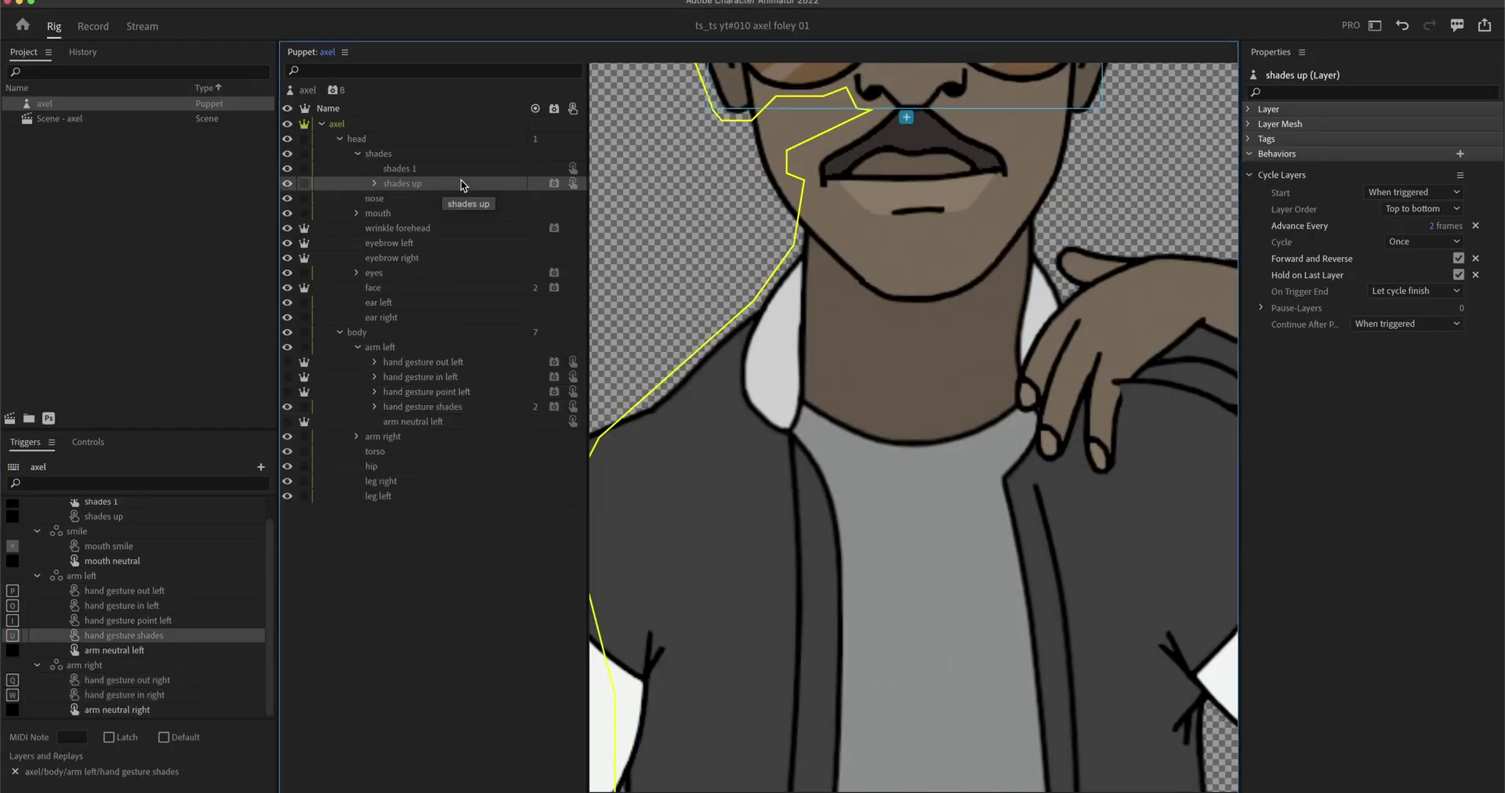
pyautogui.scroll(1, 11, 589)
pyautogui.click(13, 523)
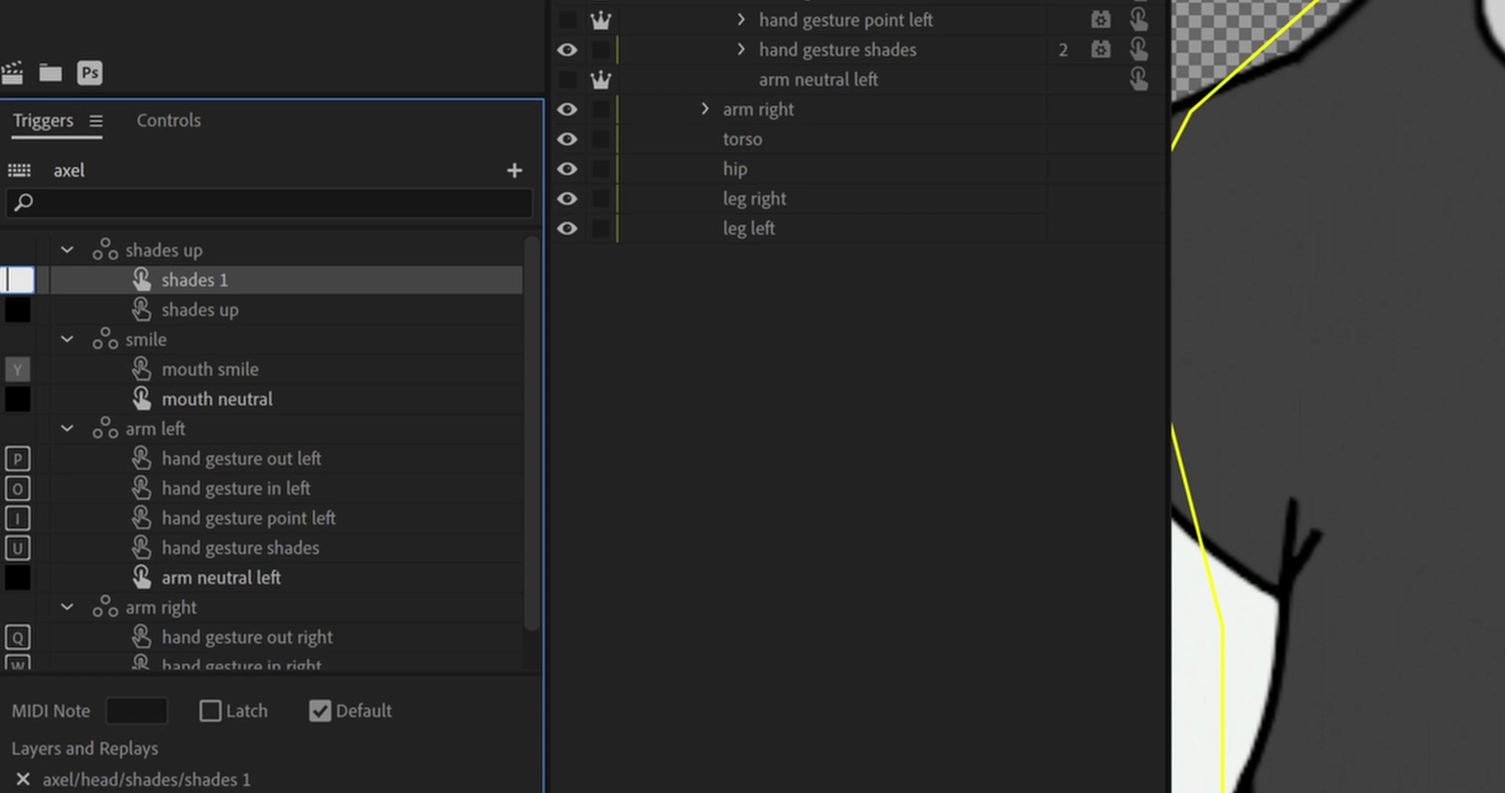
pyautogui.press('u')
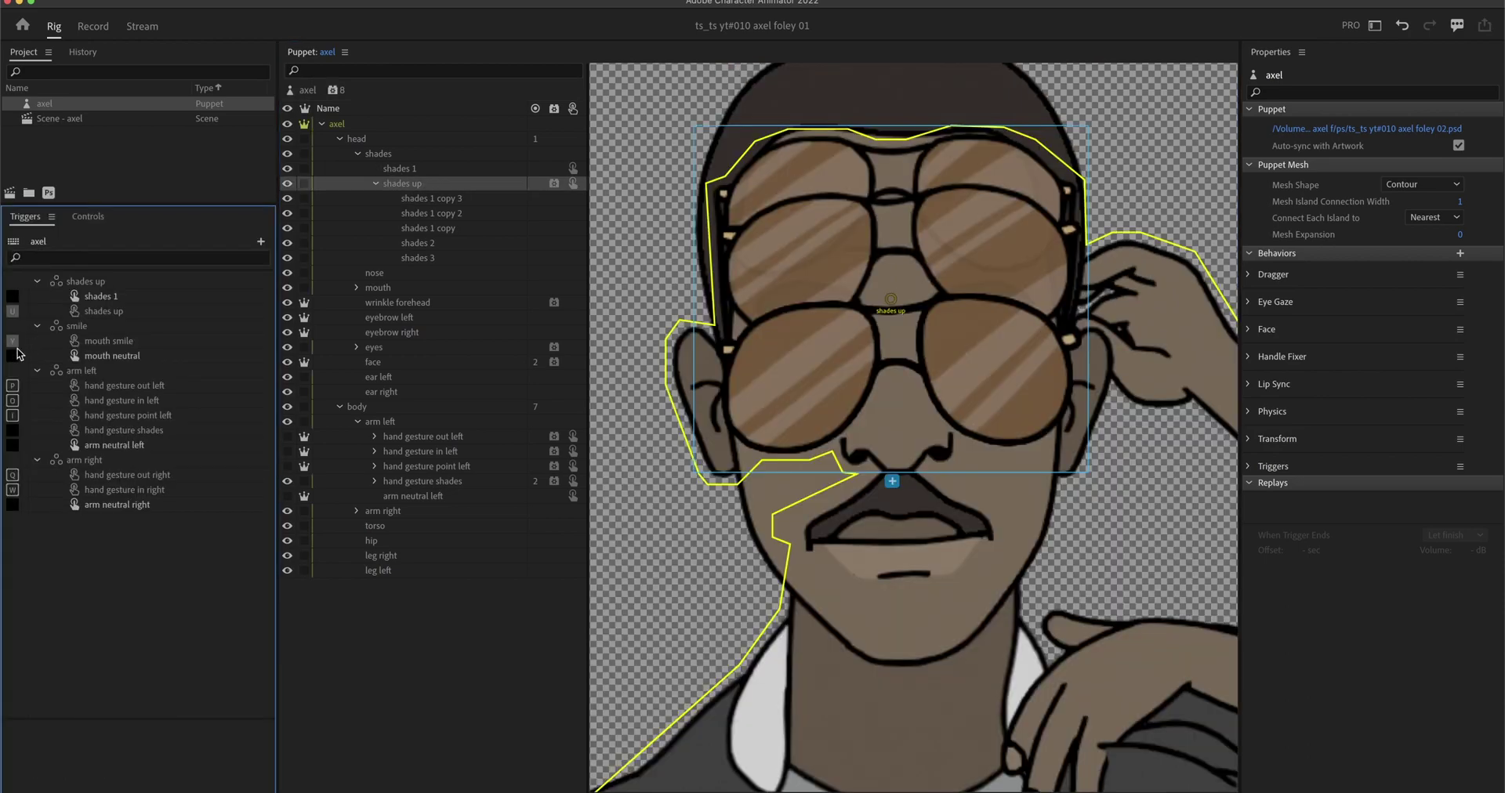
pyautogui.click(11, 432)
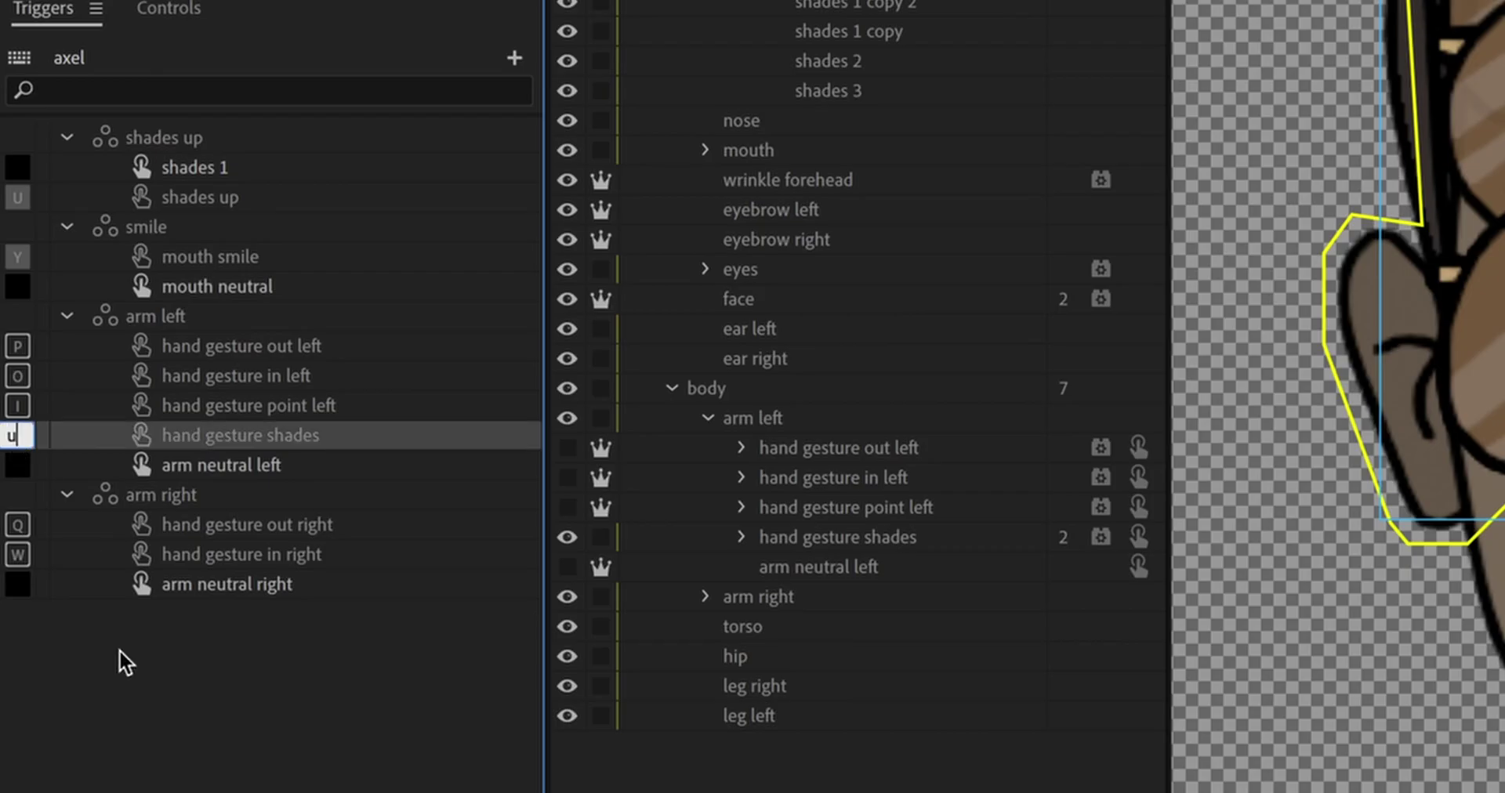
pyautogui.write('u')
pyautogui.click(182, 755)
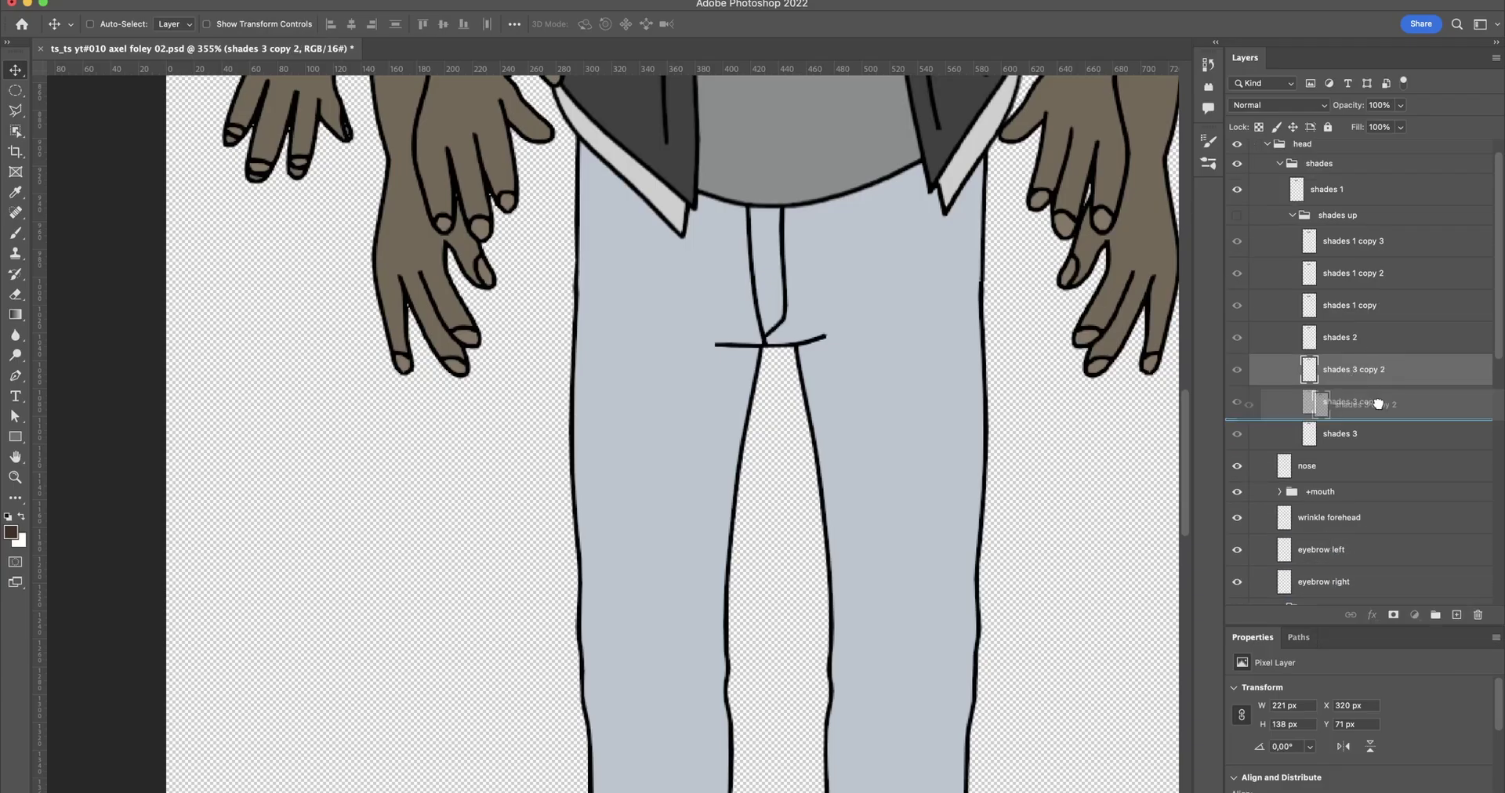
# Step: Duplicate shades 3 copy 2 with Cmd+J and save the Photoshop document
pyautogui.press('super+j')
pyautogui.press('super+s')
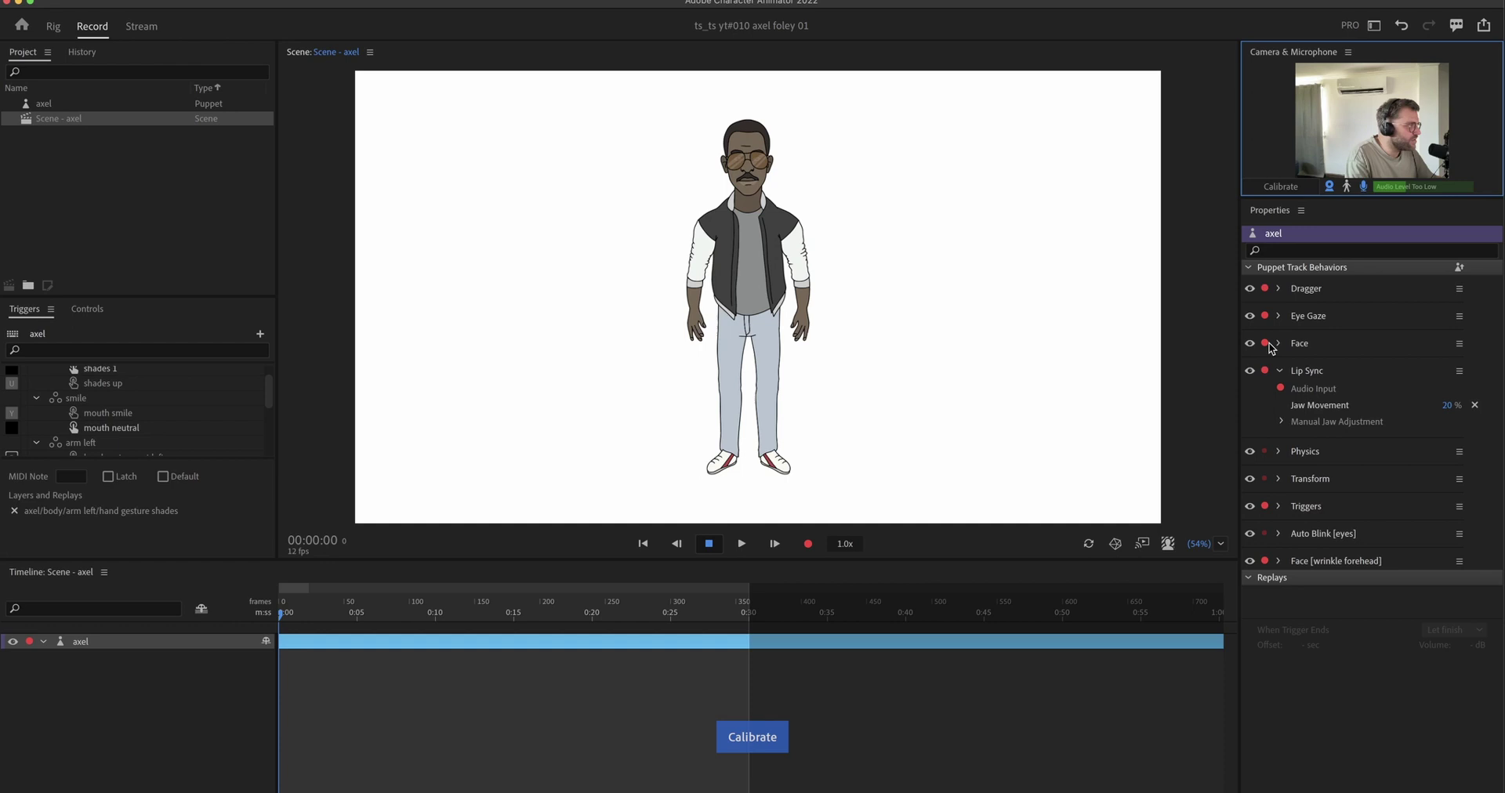
# Step: Disarm Face tracking and open Lip Sync's manual jaw adjustment, setting Jaw Movement to 1%
pyautogui.click(1264, 343)
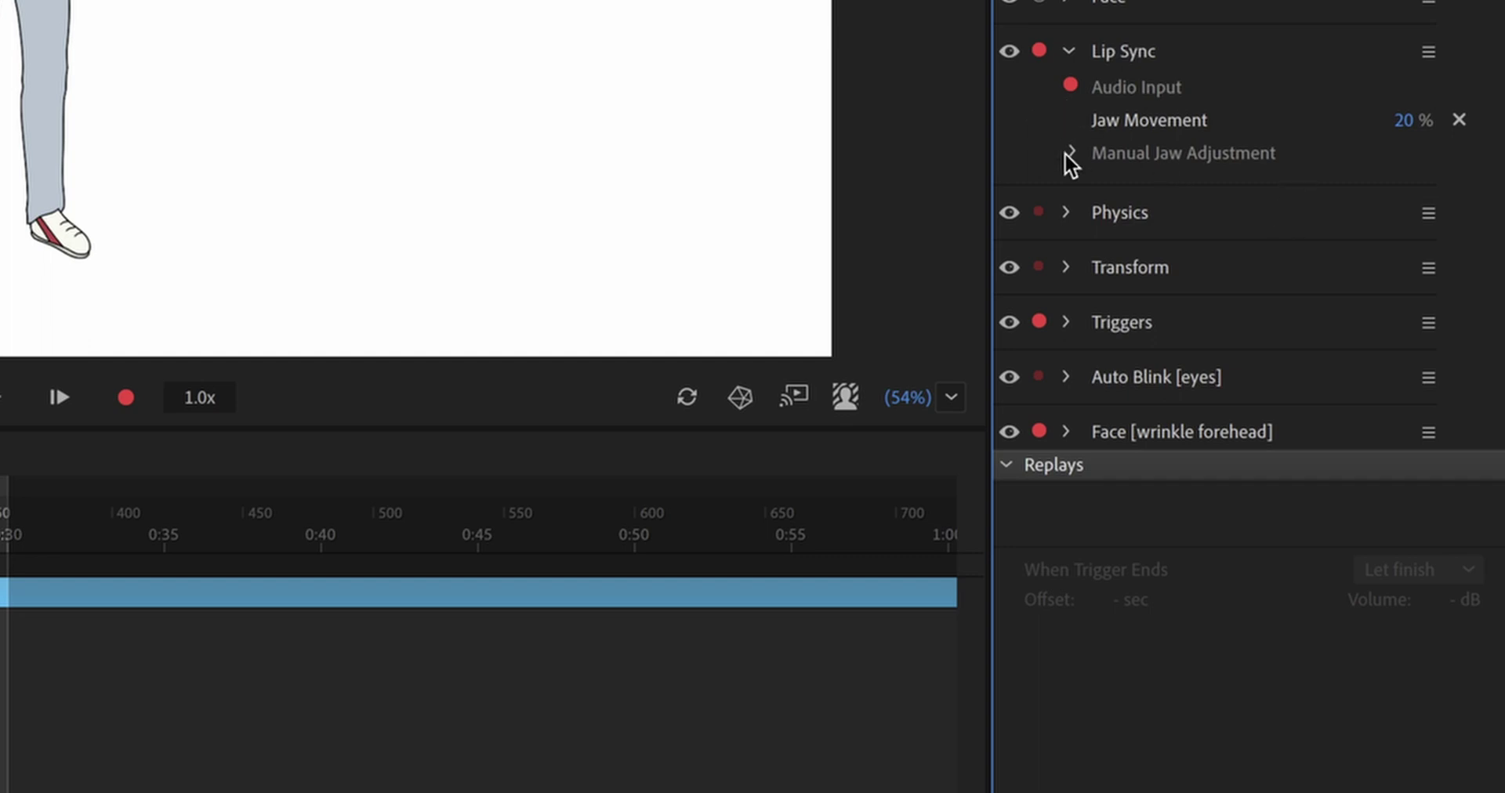
pyautogui.click(1133, 152)
pyautogui.write('01510823')
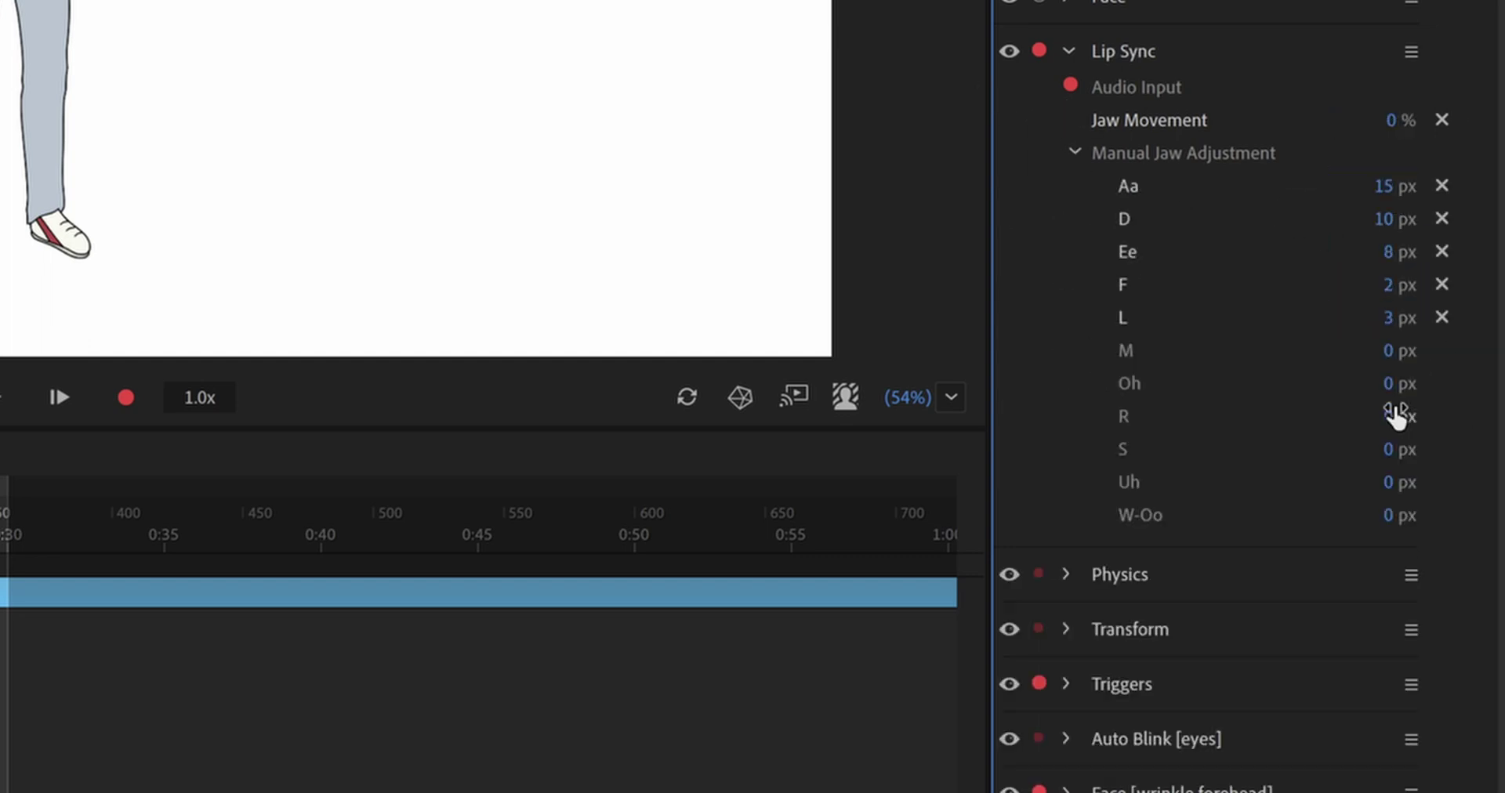
# Step: Enter manual jaw offsets for the visemes from R to W-Oo (15, 7, 13, 12 px)
pyautogui.click(1397, 416)
pyautogui.write('15')
pyautogui.press('Tab')
pyautogui.write('7')
pyautogui.press('Tab')
pyautogui.write('13')
pyautogui.press('Tab')
pyautogui.write('12')
pyautogui.press('Return')
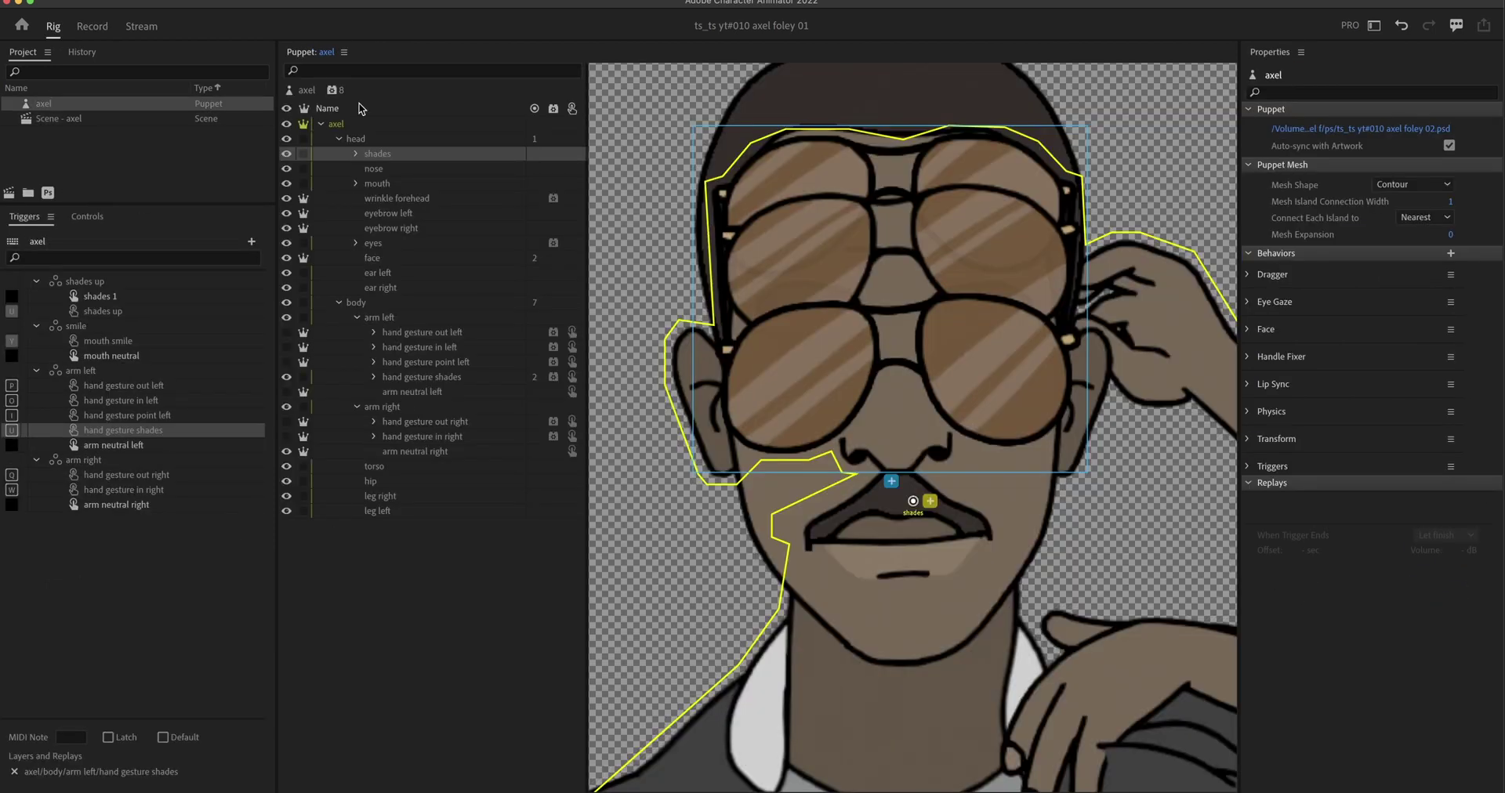
# Step: Remove the Dragger, Physics and Face behaviors from the top level of the axel puppet
pyautogui.click(308, 90)
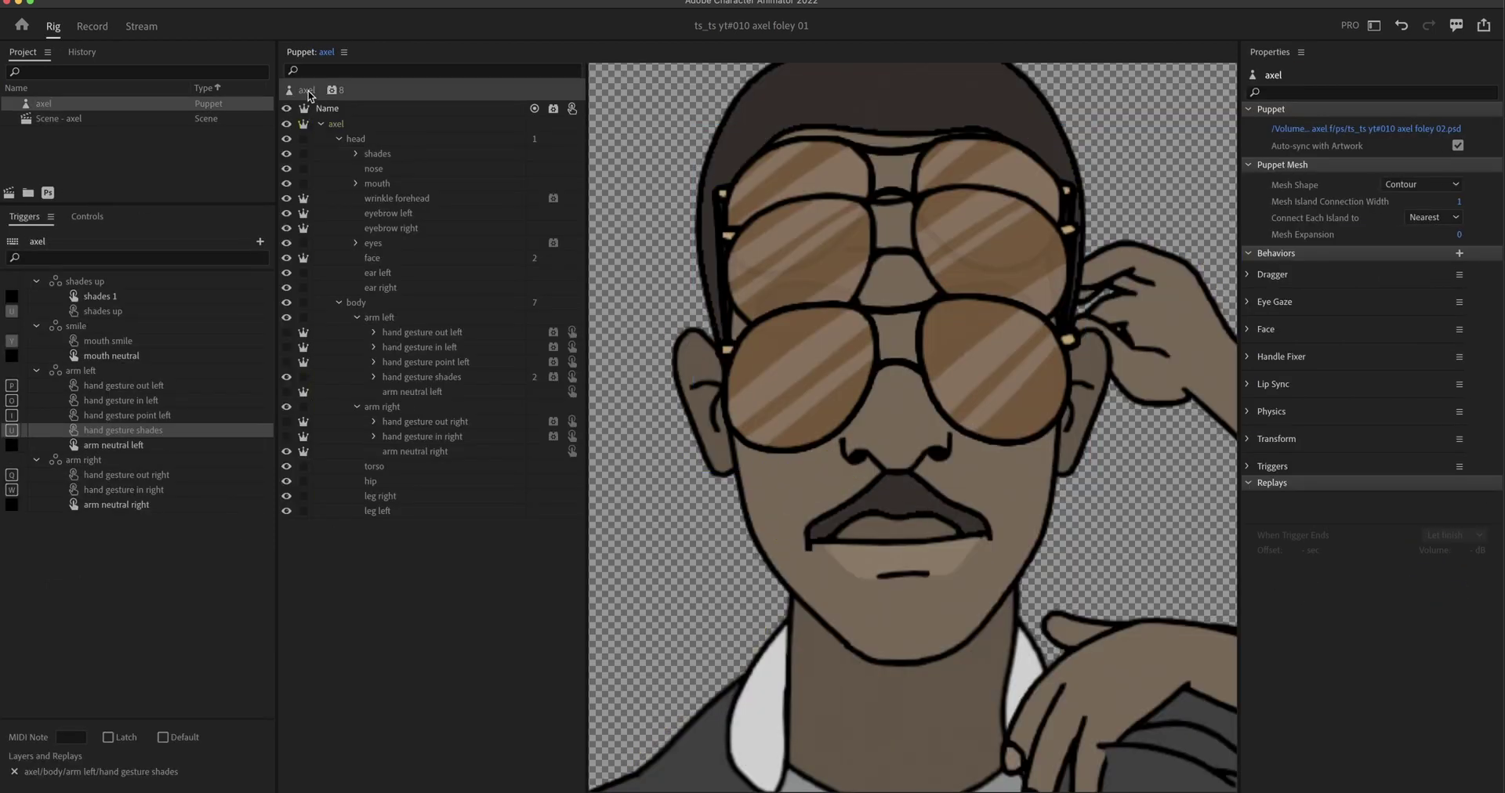
pyautogui.click(1459, 277)
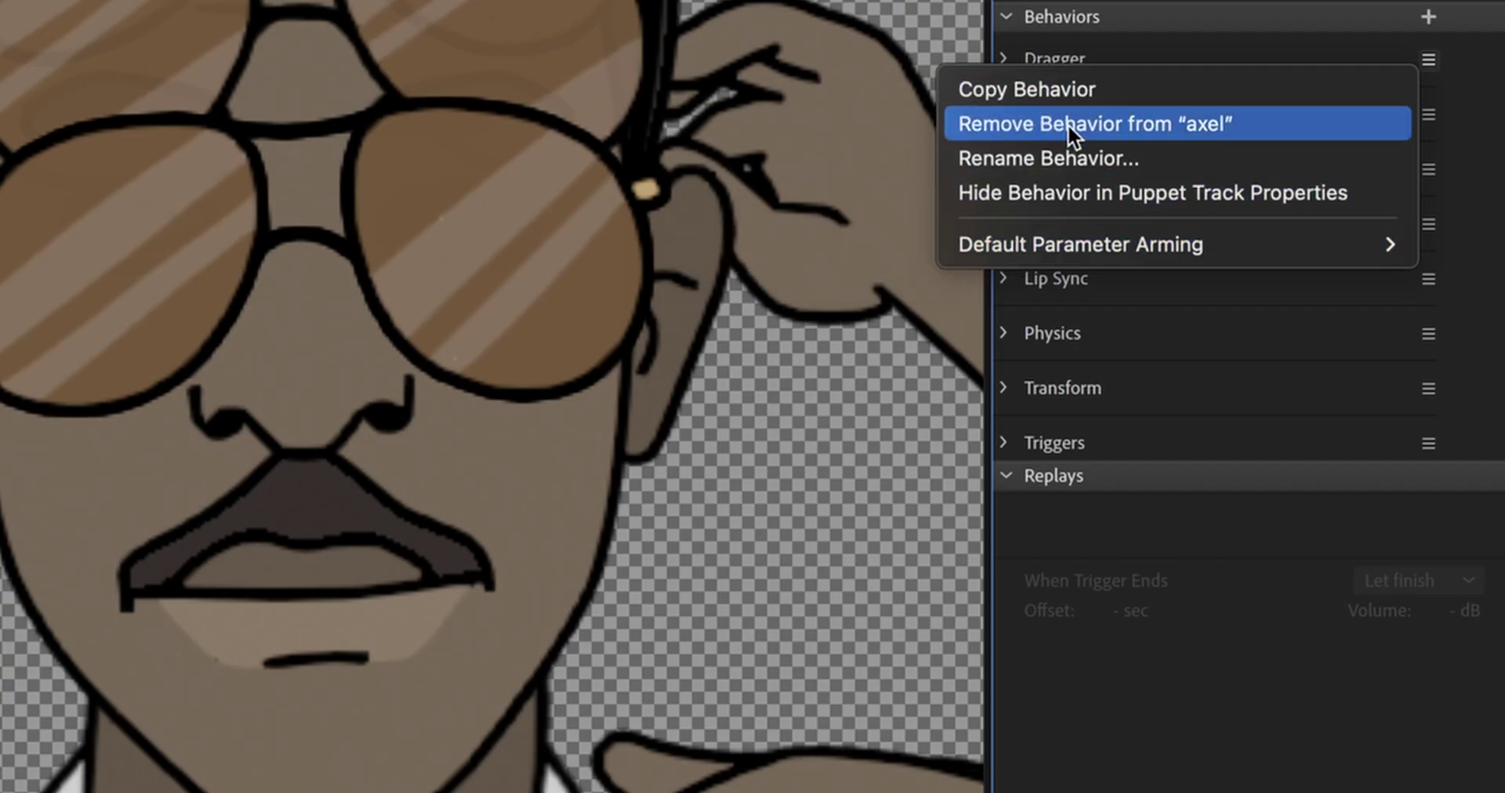
pyautogui.click(1067, 123)
pyautogui.click(1379, 279)
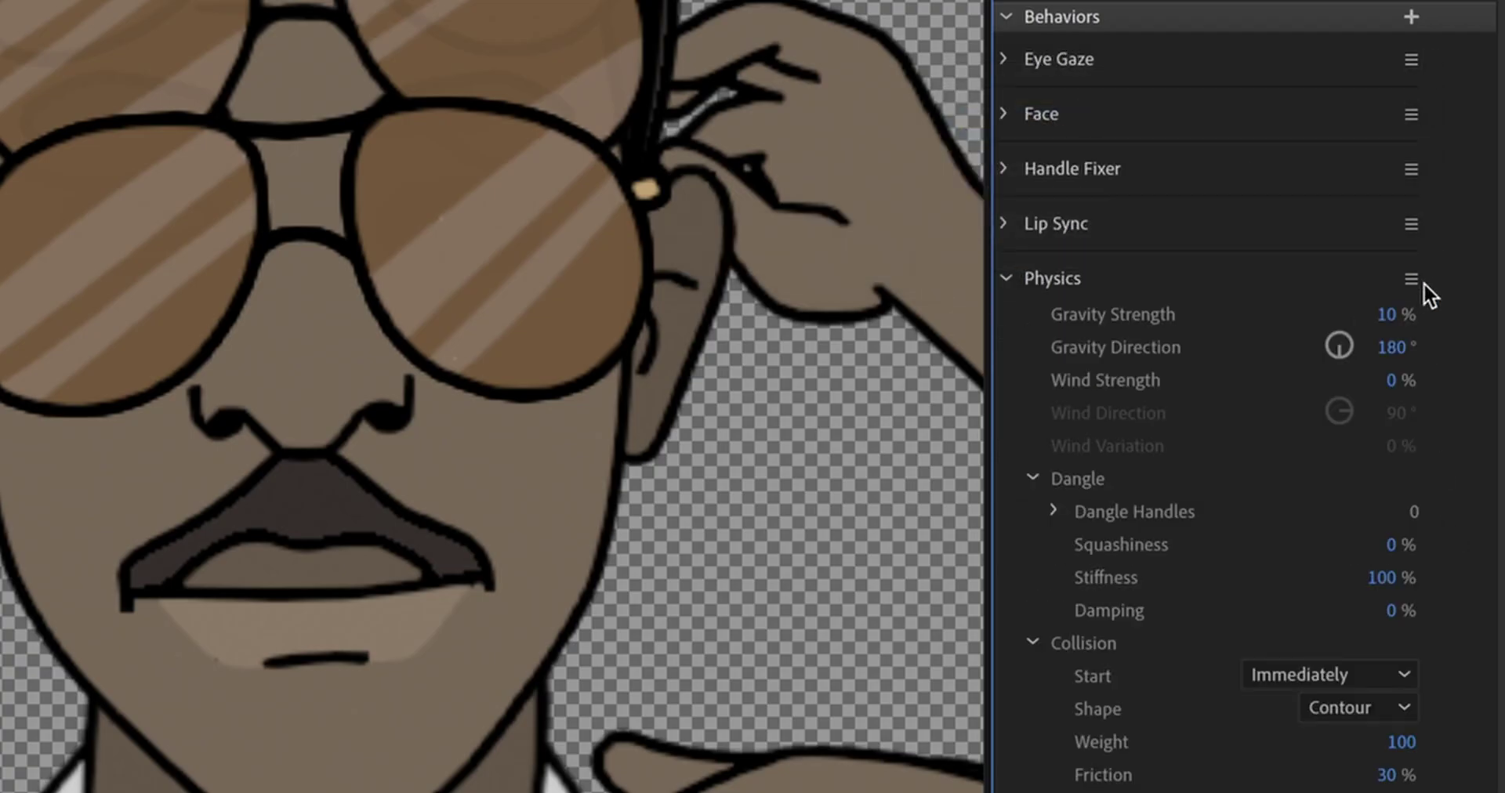
pyautogui.click(1423, 282)
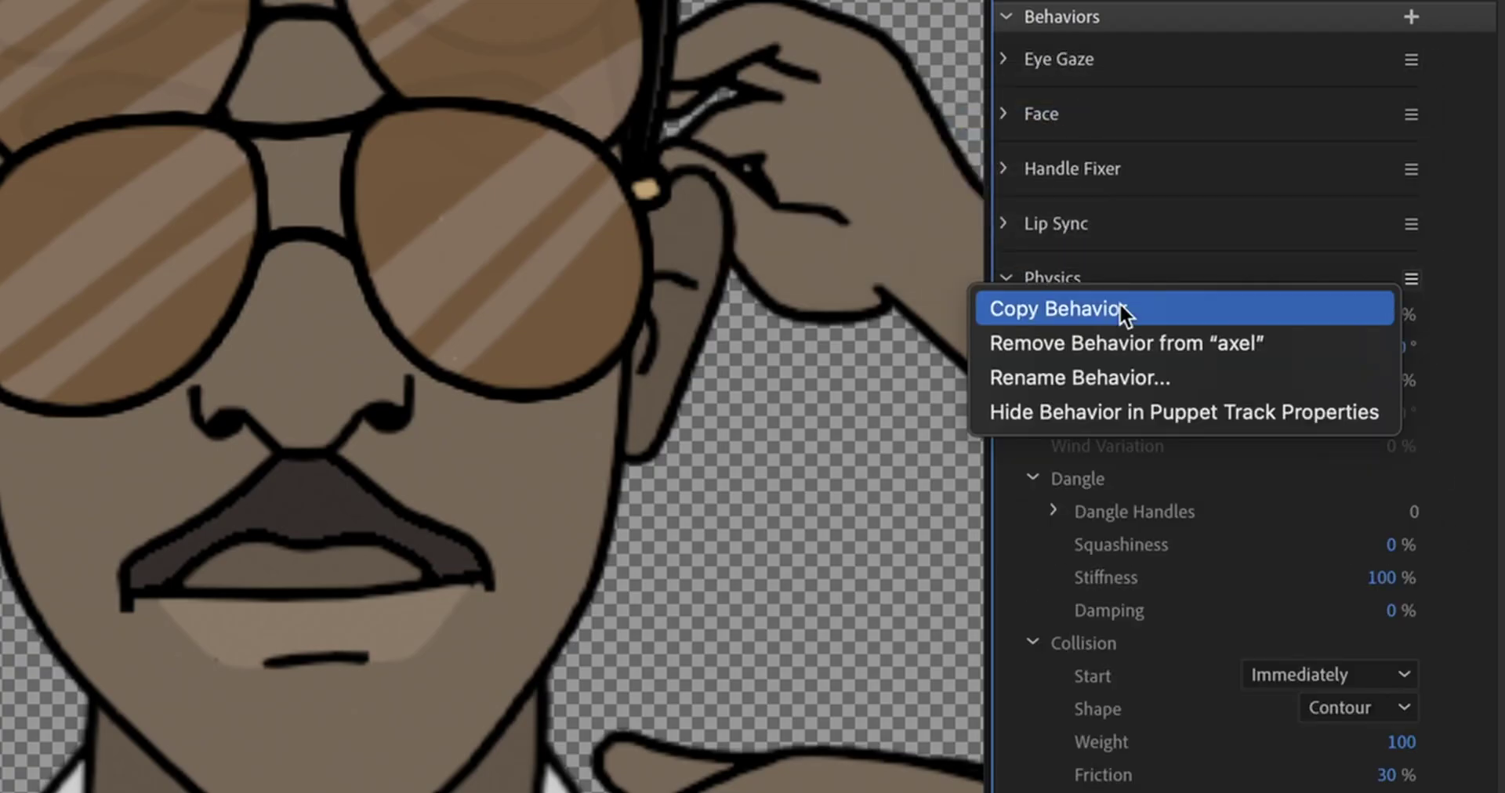
pyautogui.click(1081, 343)
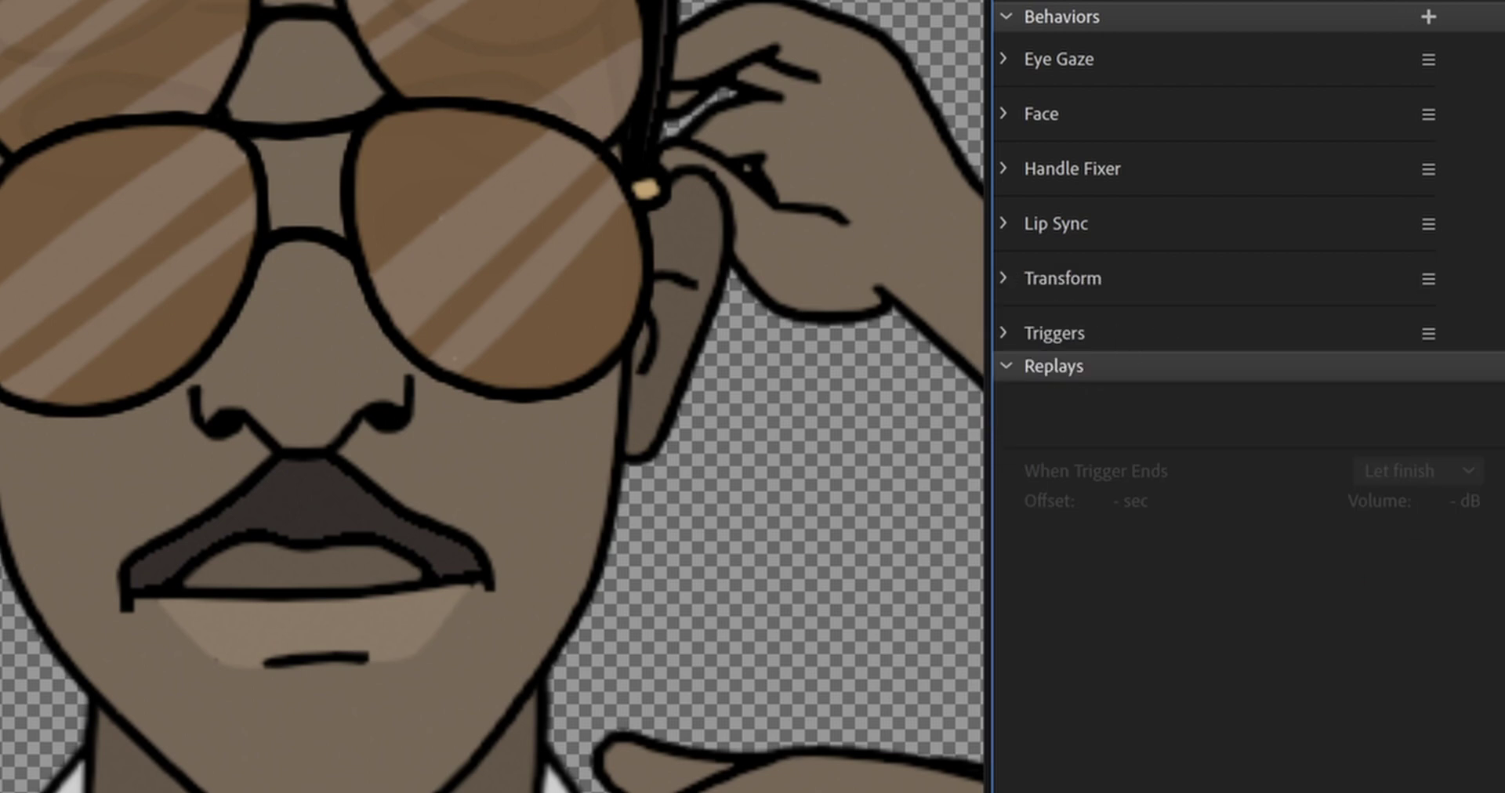
pyautogui.click(1004, 114)
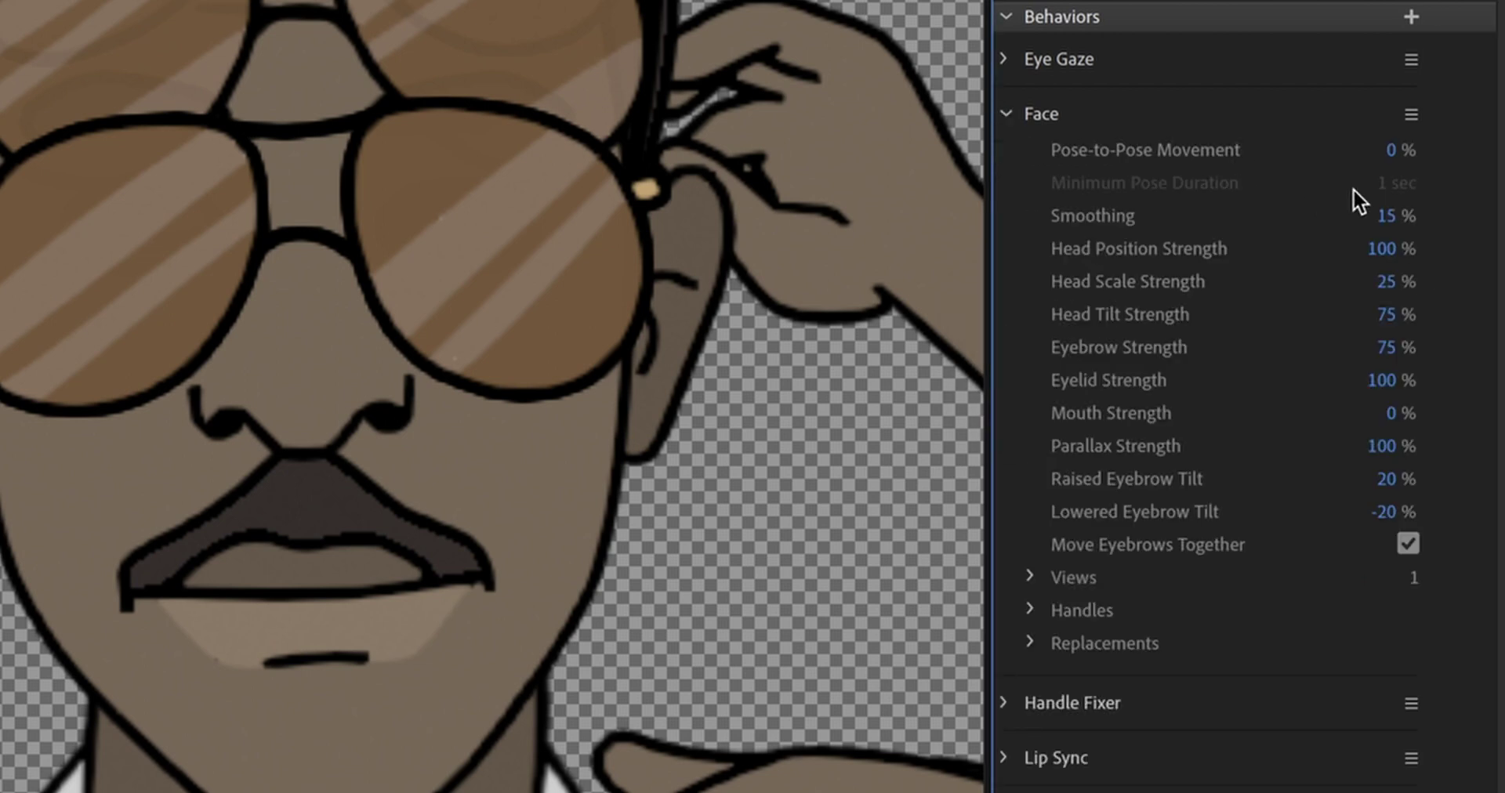
pyautogui.click(1411, 114)
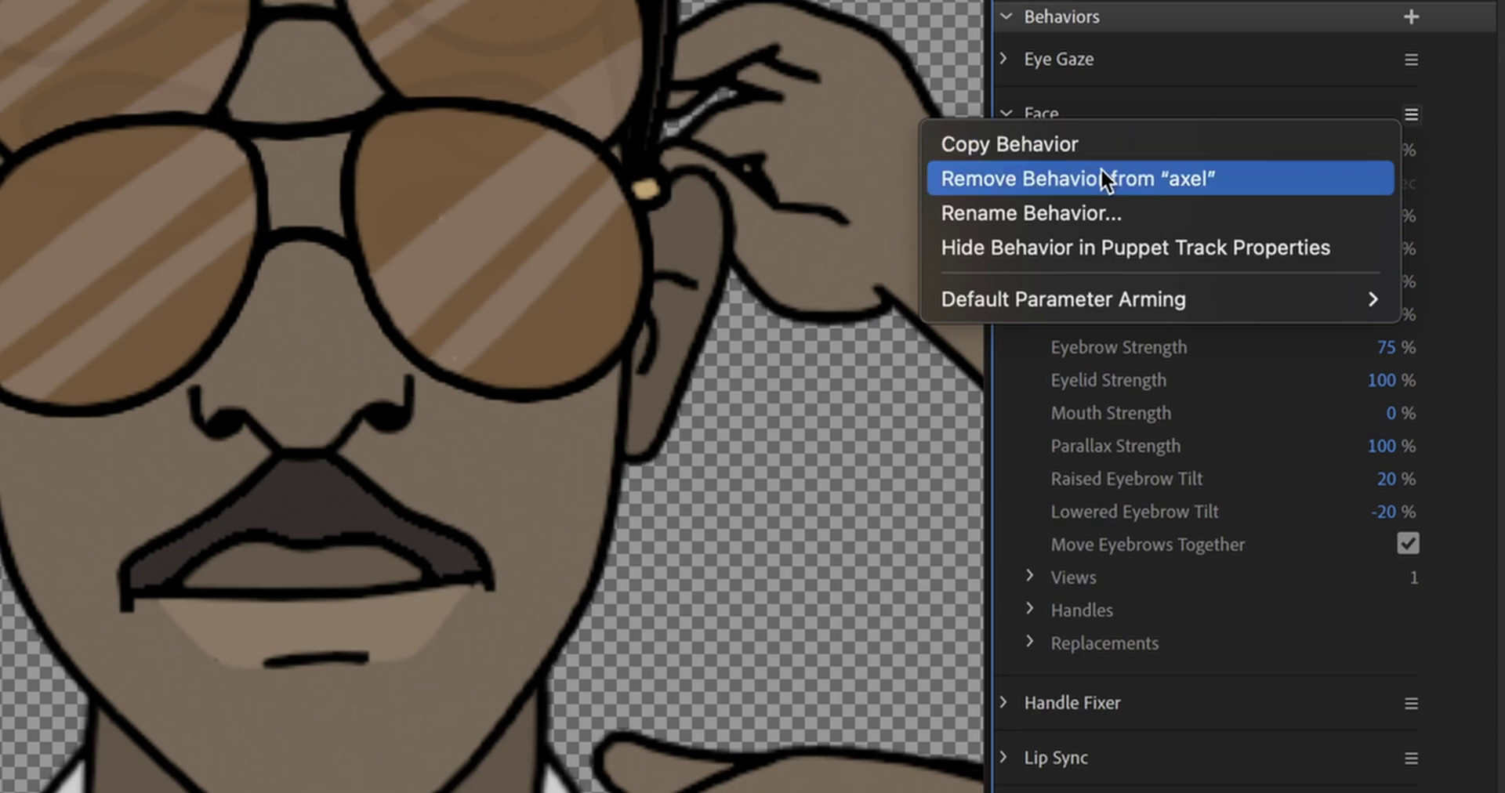
pyautogui.click(1026, 177)
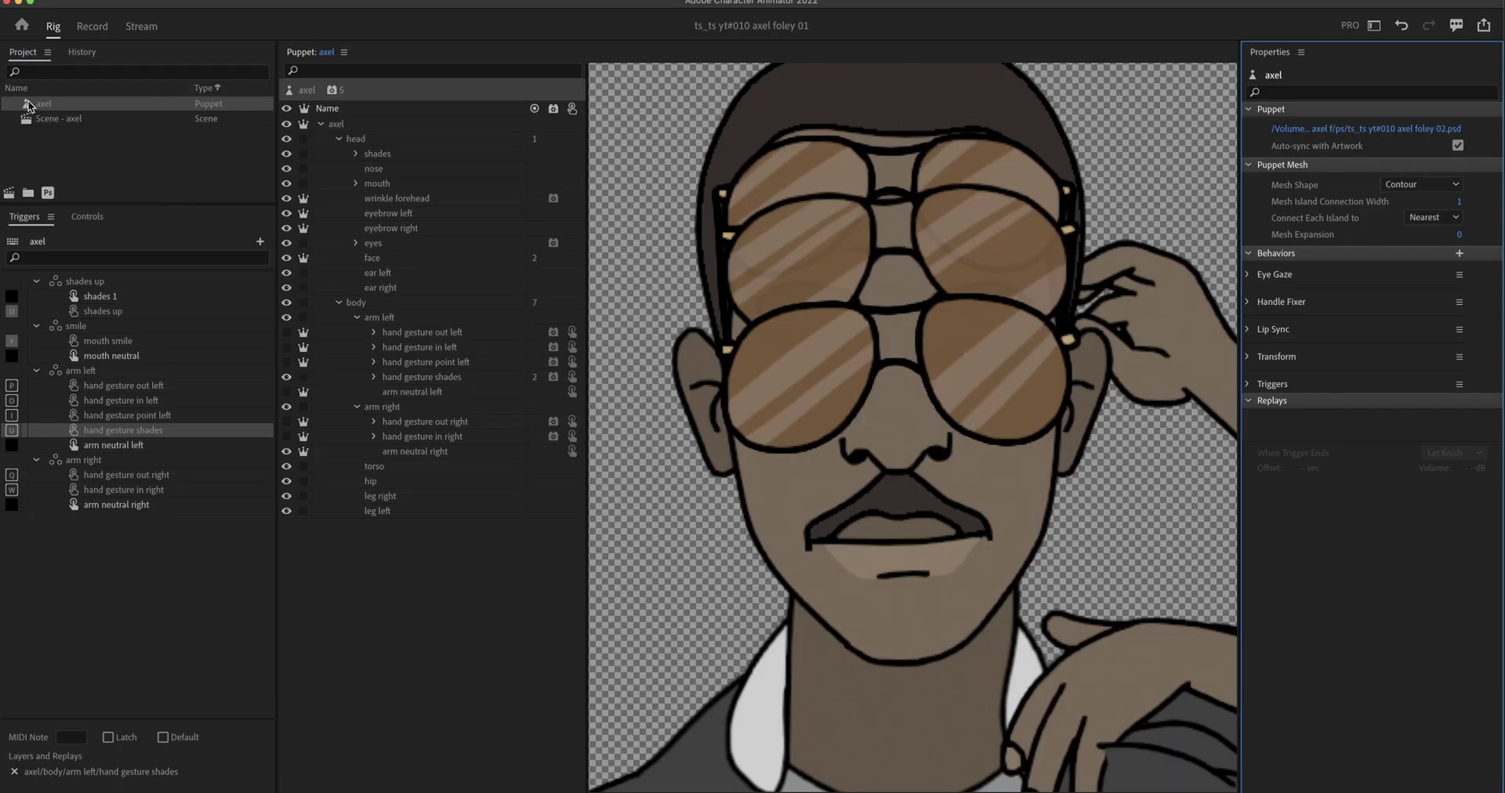
# Step: Add the Face behavior to the head group and inspect the eyebrow and wrinkle forehead layers
pyautogui.click(353, 139)
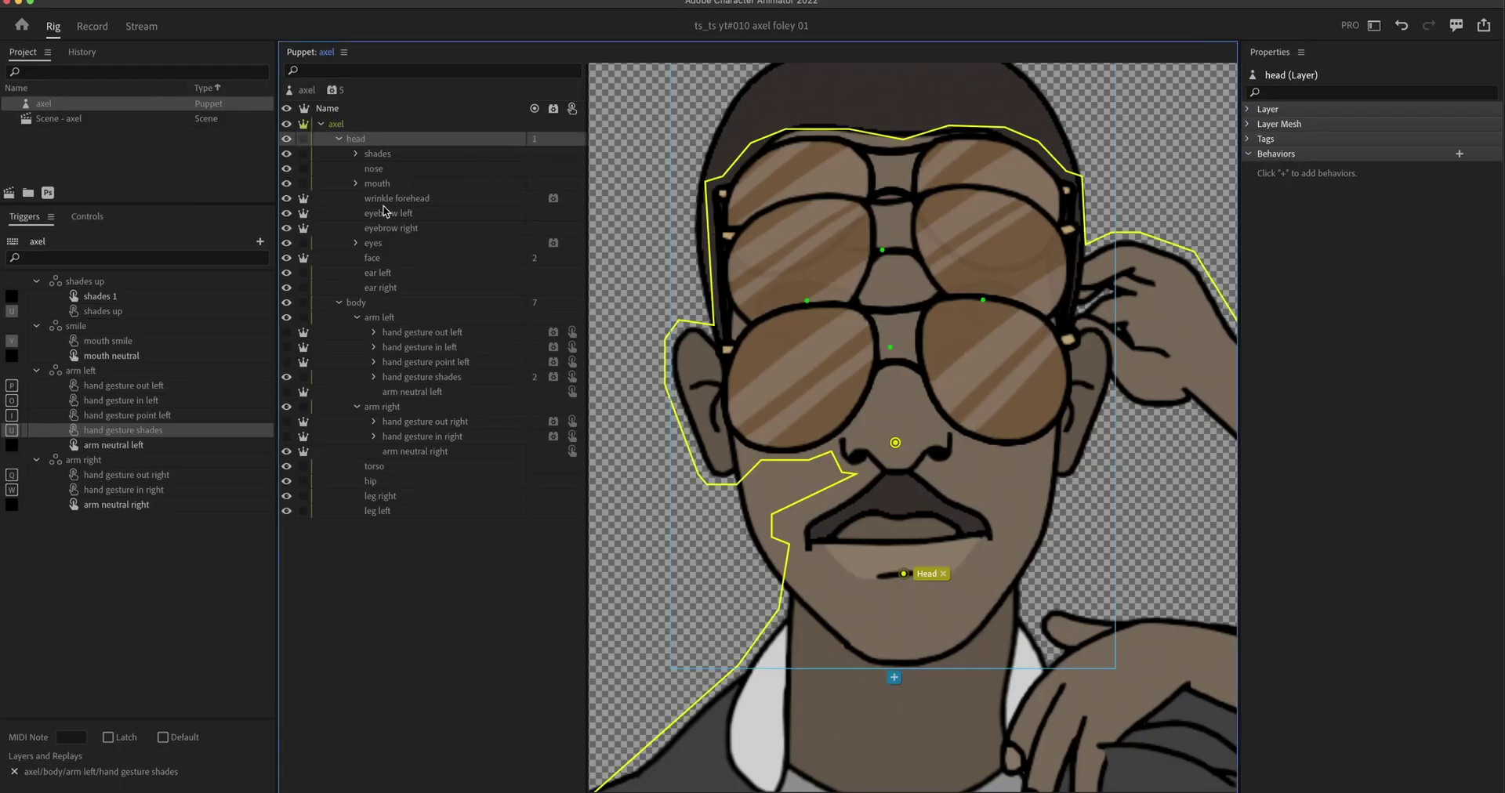
pyautogui.click(1458, 154)
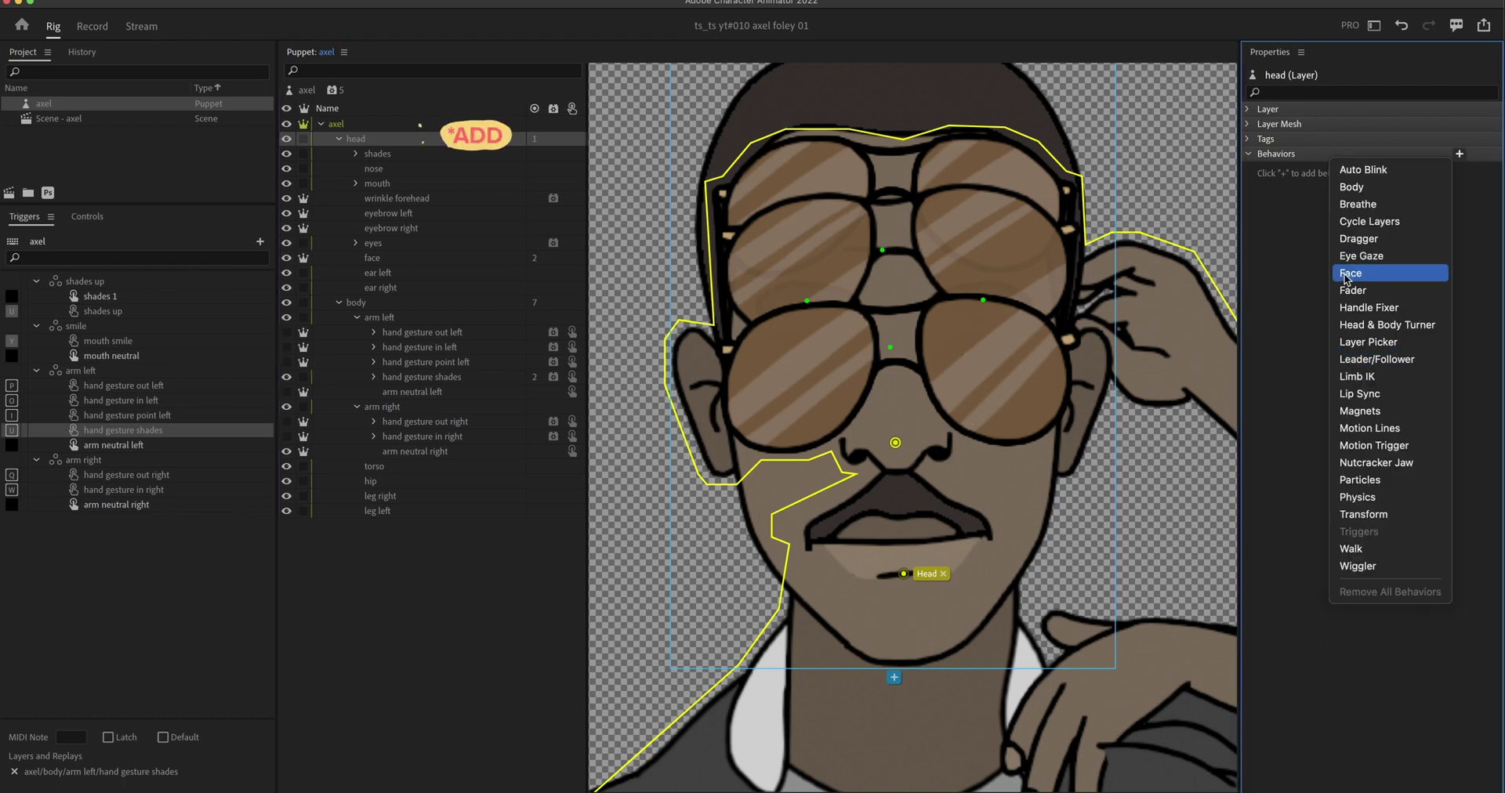
pyautogui.click(1364, 277)
pyautogui.click(393, 229)
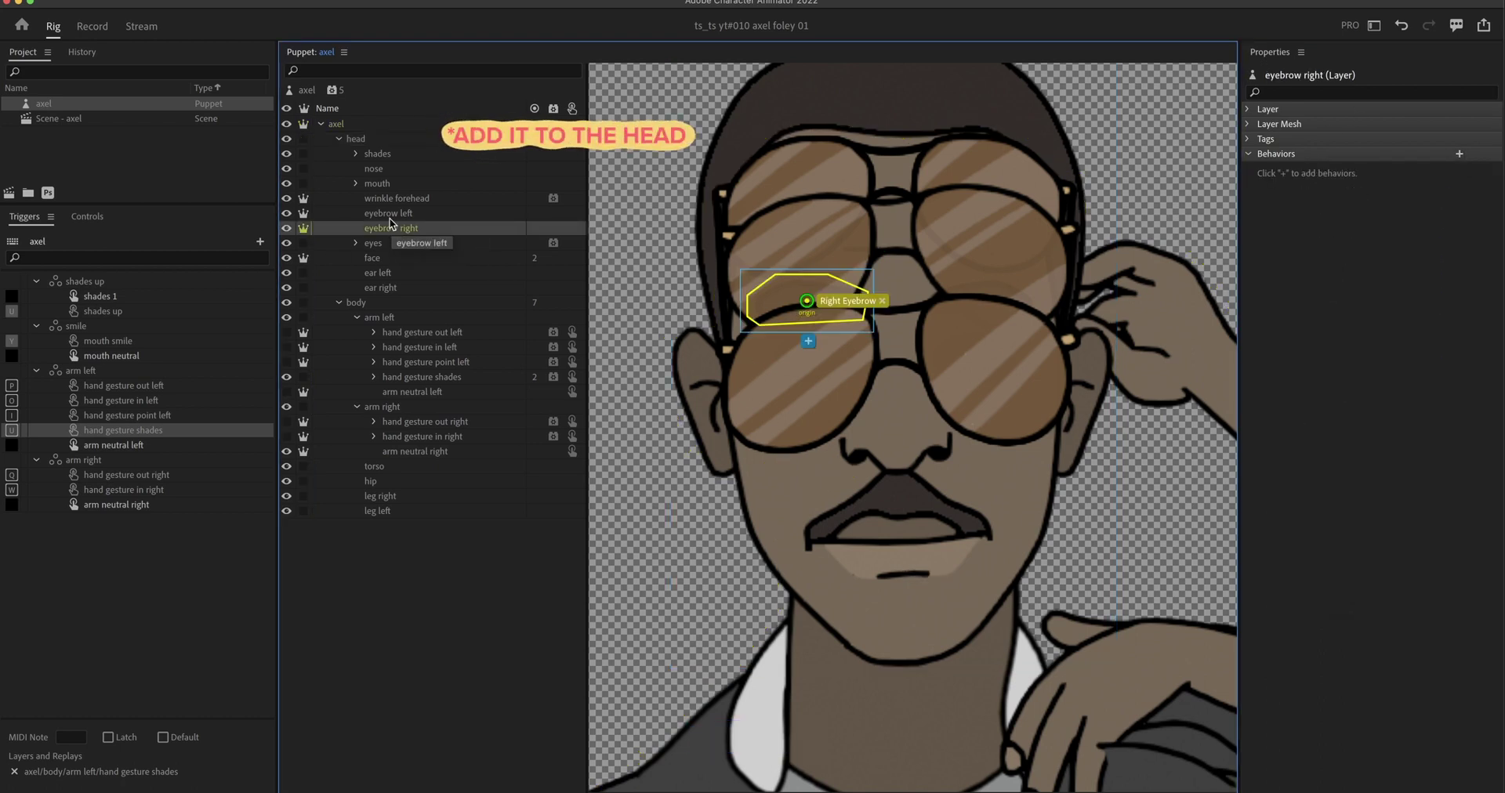
pyautogui.click(388, 213)
pyautogui.click(378, 199)
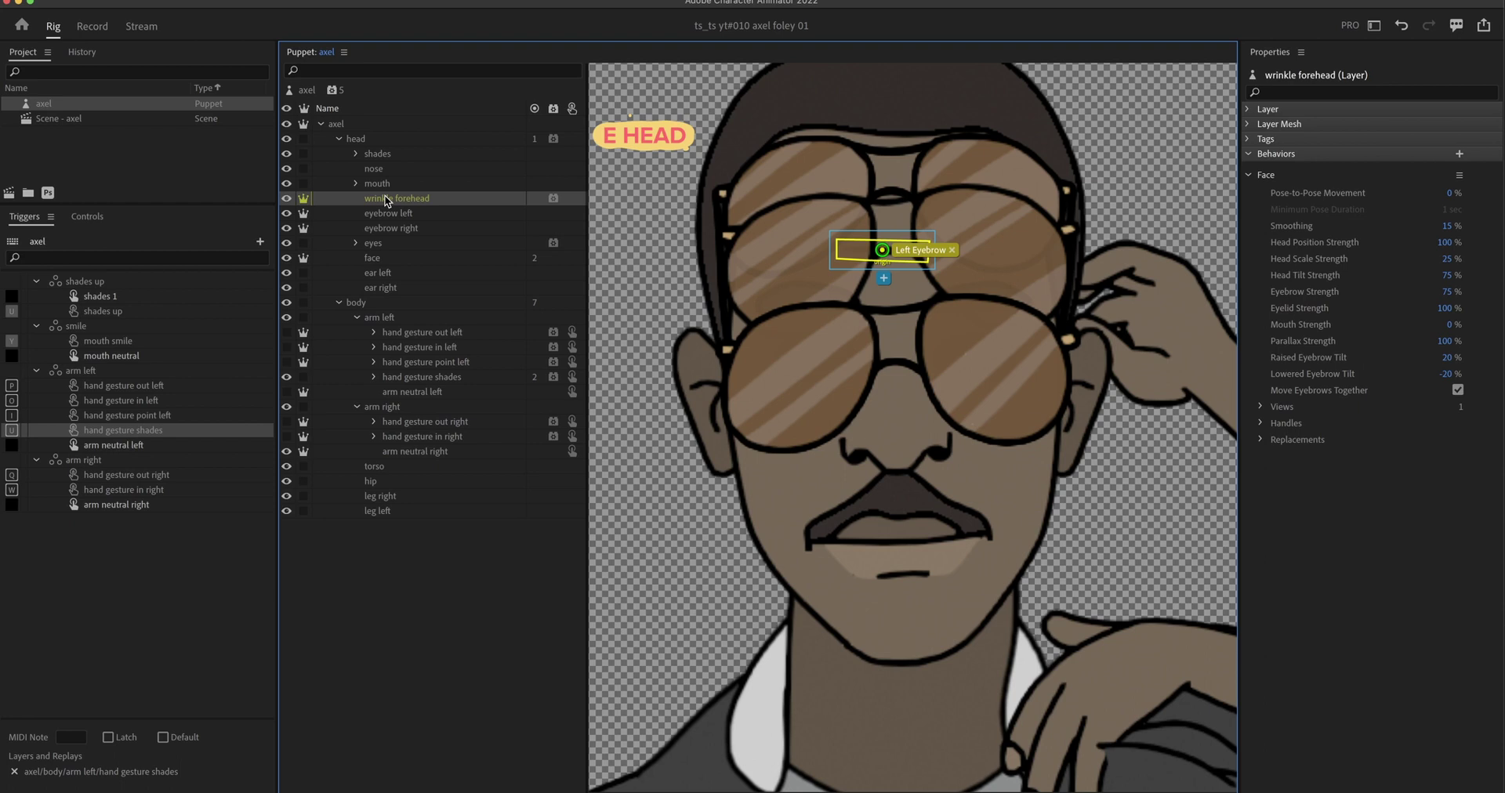
# Step: In Record mode, set the head's Face Head Scale Strength and Parallax Strength to 0%
pyautogui.click(357, 139)
pyautogui.press('super+2')
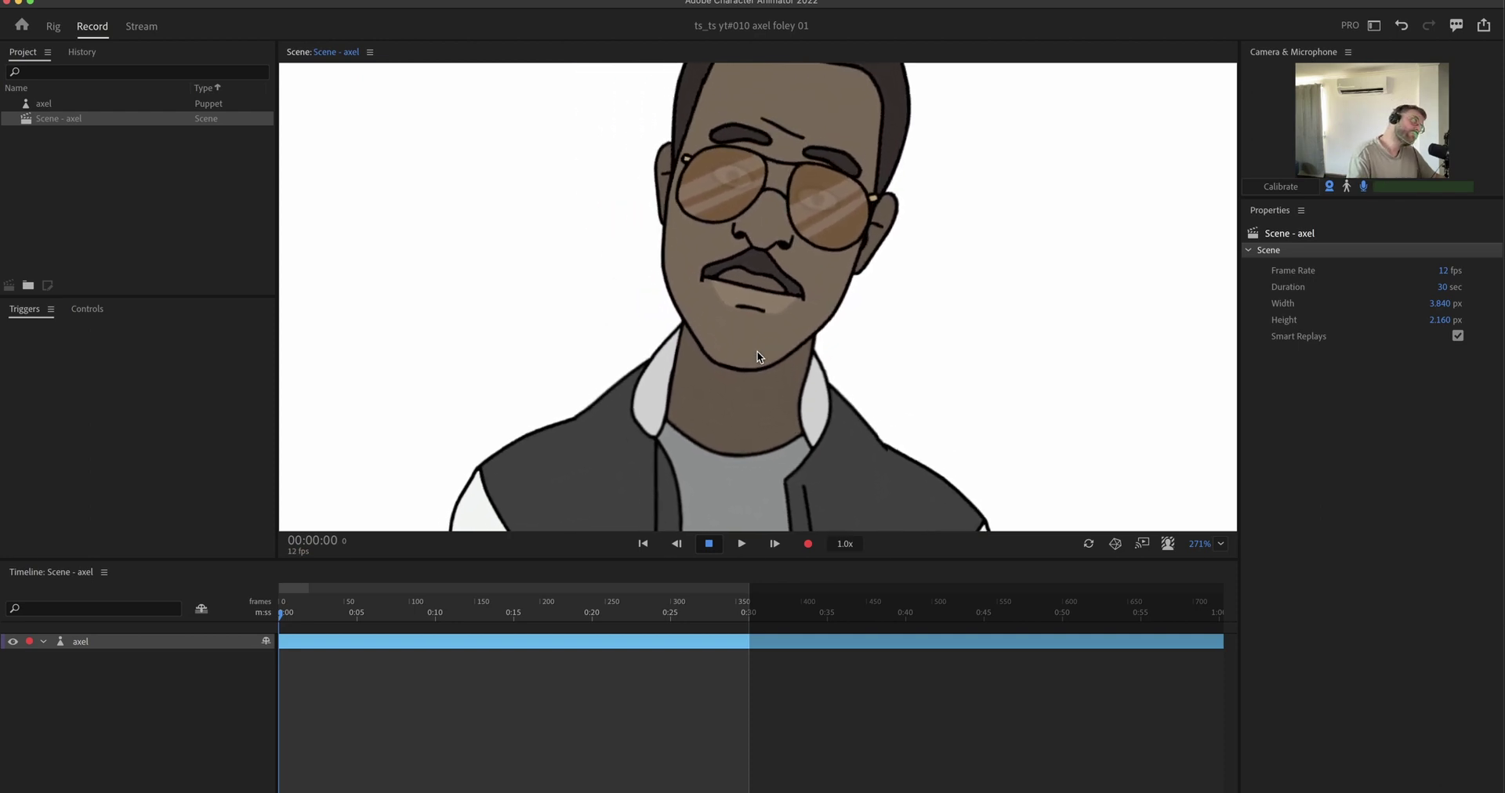
pyautogui.click(1055, 309)
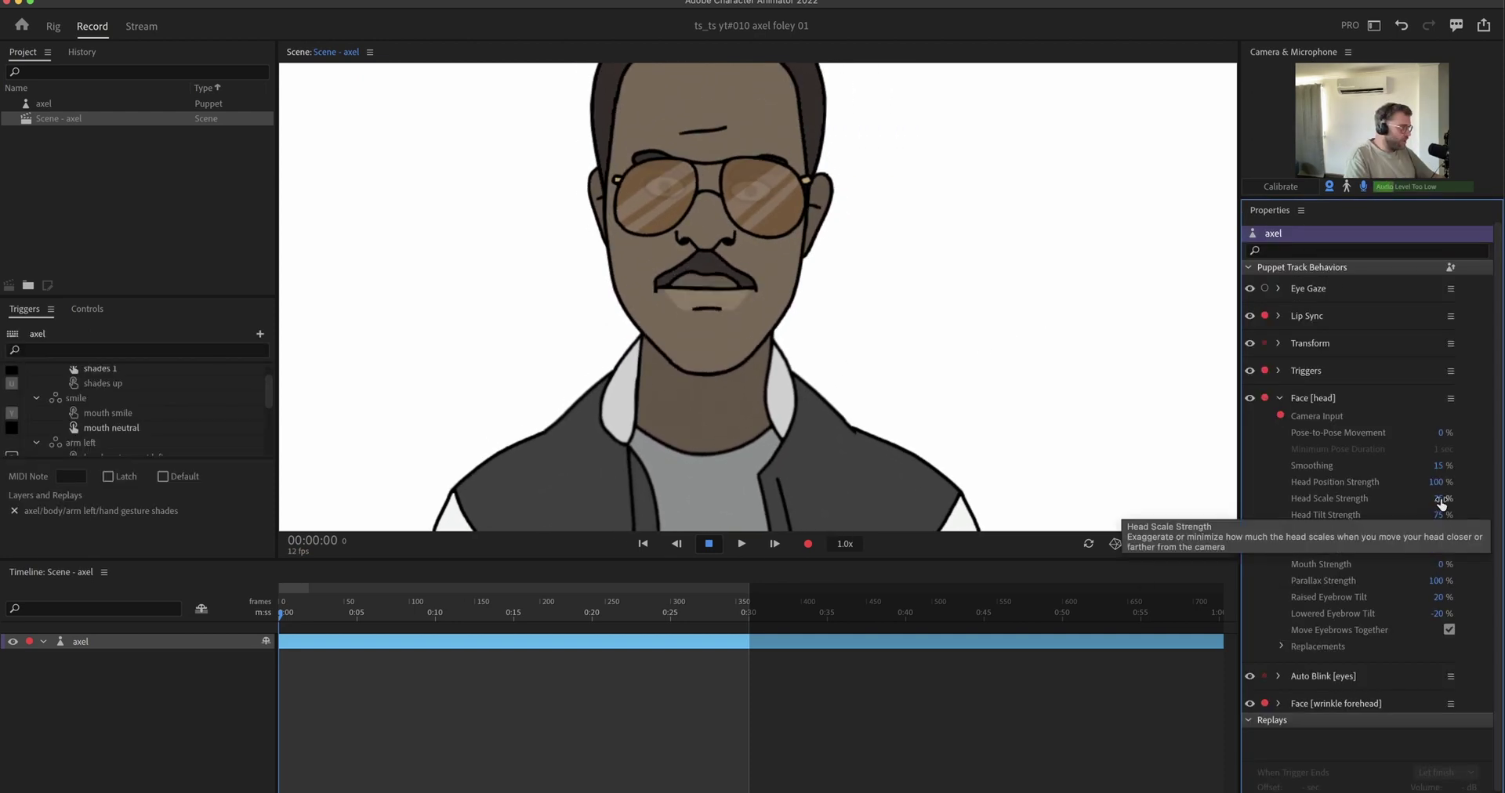
pyautogui.click(1441, 499)
pyautogui.write('0')
pyautogui.press('Return')
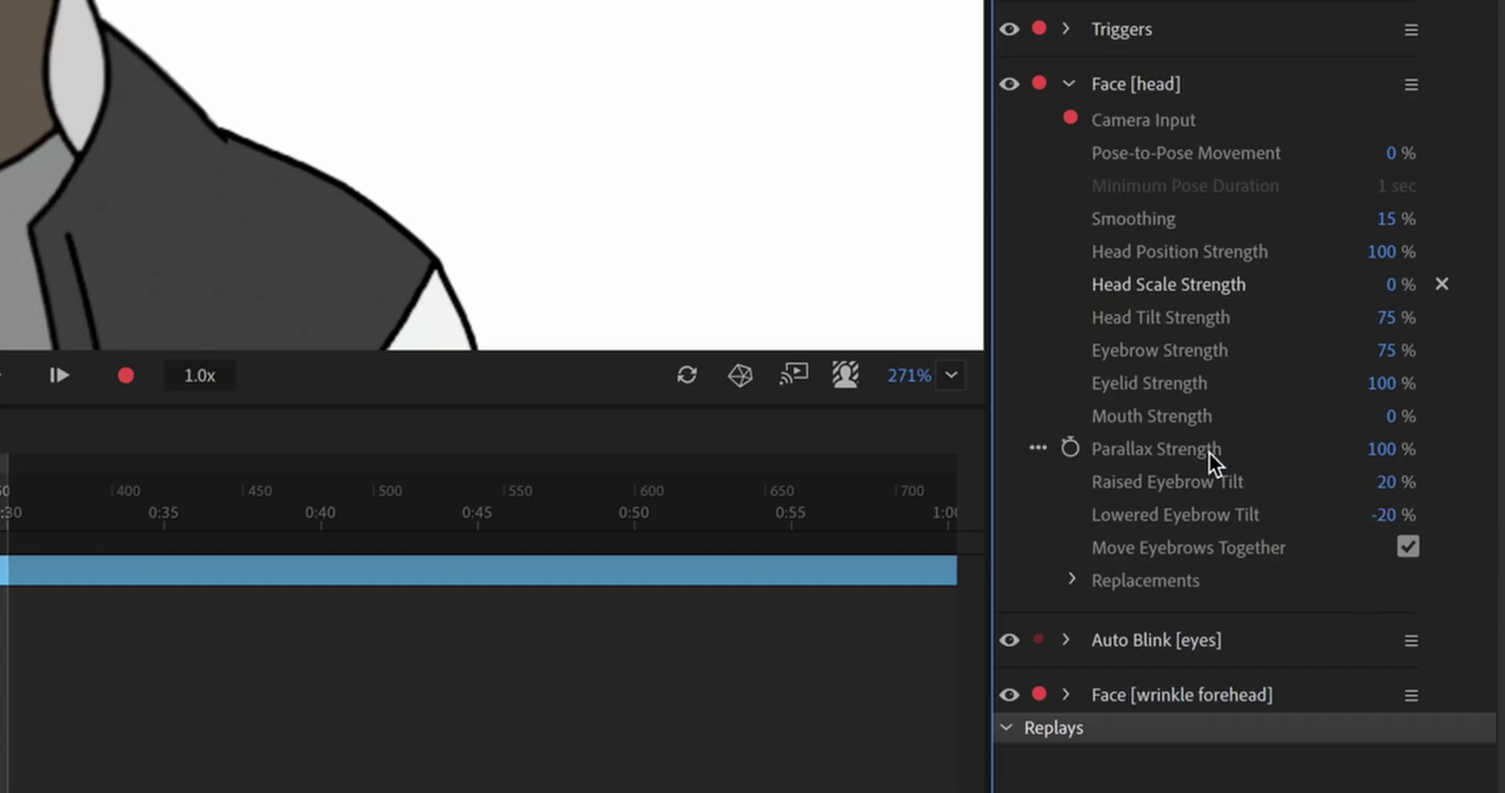
pyautogui.click(1383, 451)
pyautogui.write('0')
pyautogui.press('Return')
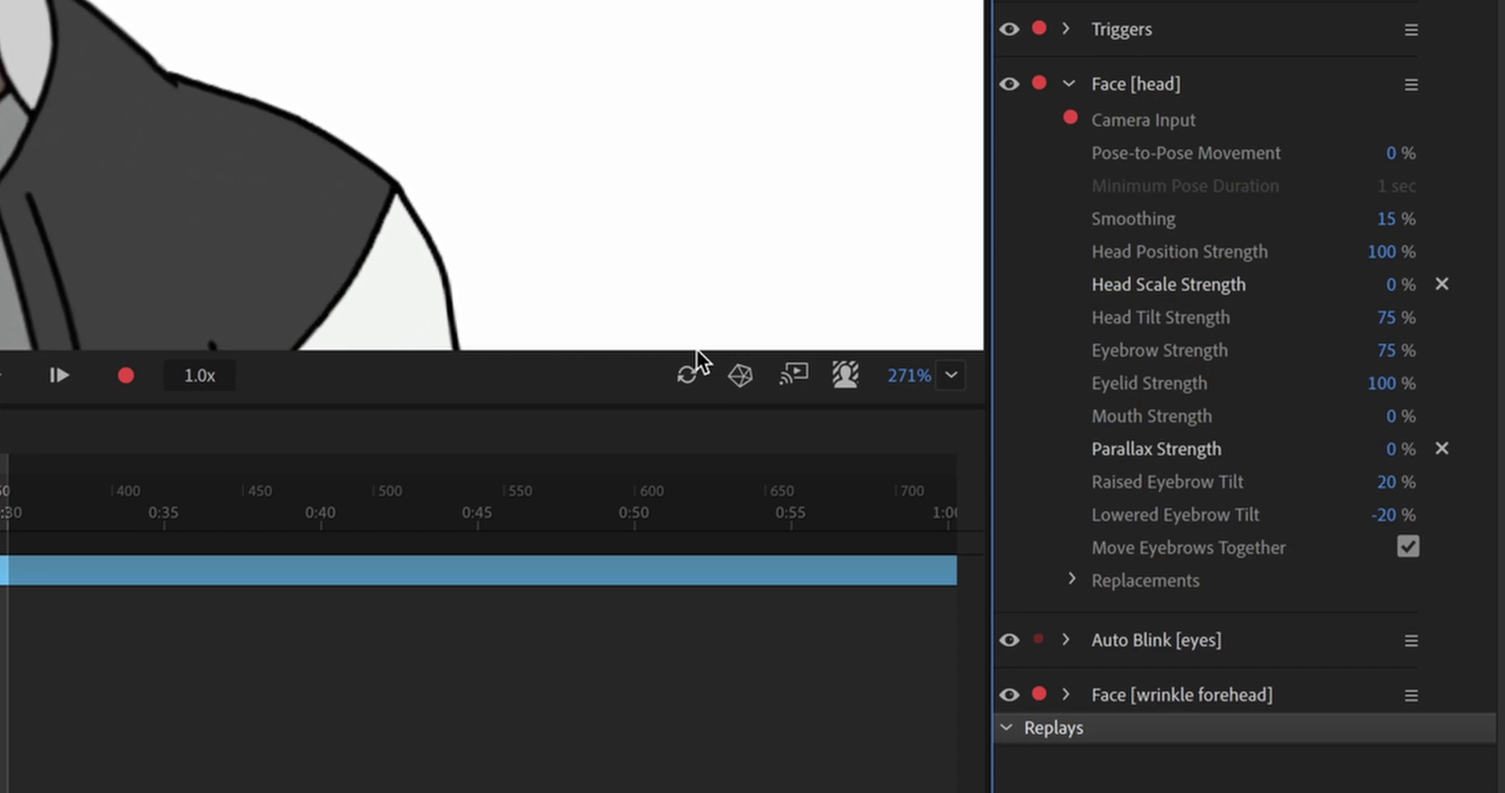
# Step: Raise the head's Eyebrow Strength to 100% and begin entering the Smoothing value
pyautogui.click(1395, 350)
pyautogui.write('100')
pyautogui.press('Return')
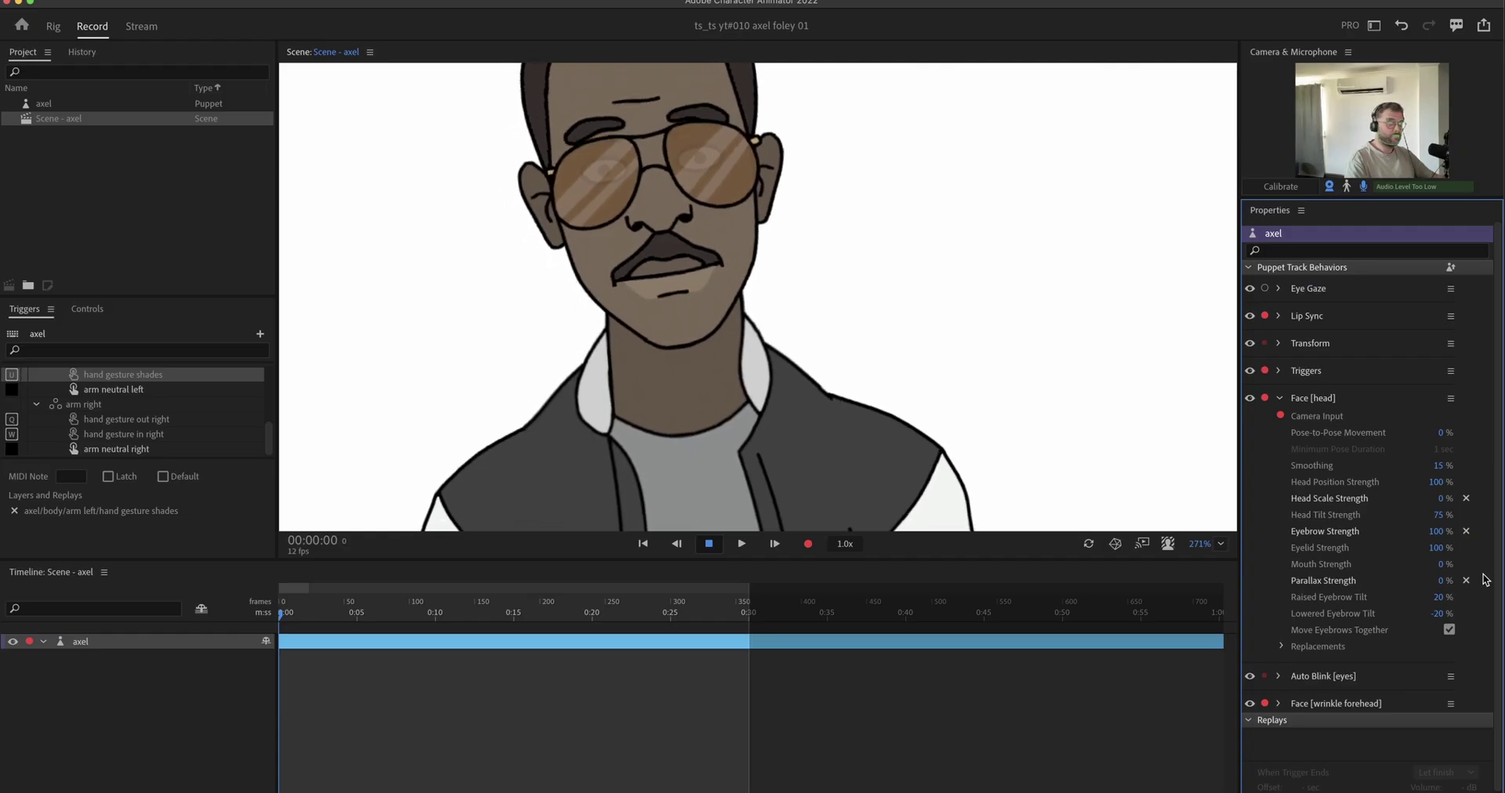
pyautogui.click(1442, 465)
pyautogui.write('3')
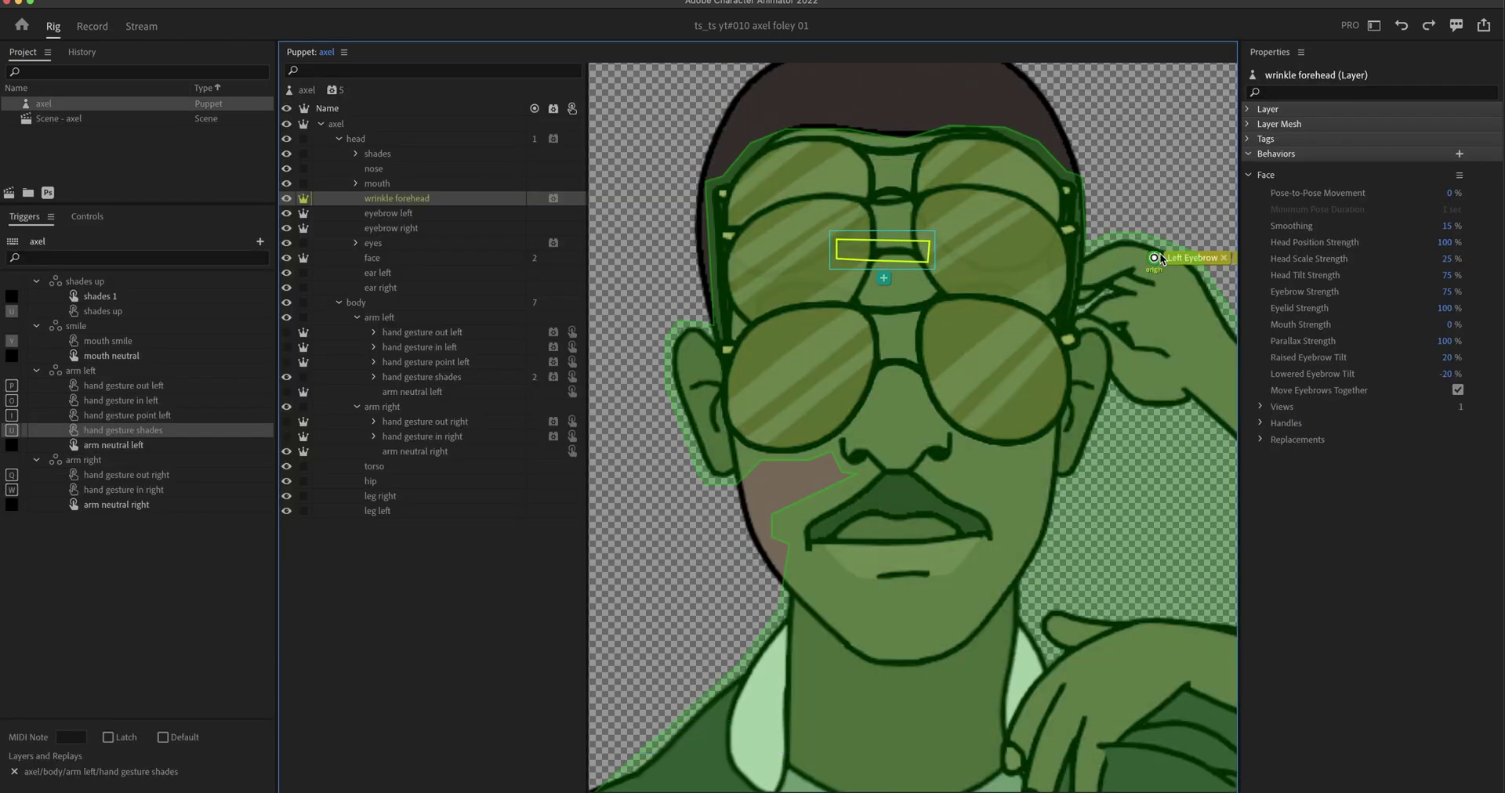
# Step: Make the wrinkle forehead layer independent in the axel rig, then return to the scene
pyautogui.click(29, 119)
pyautogui.click(43, 103)
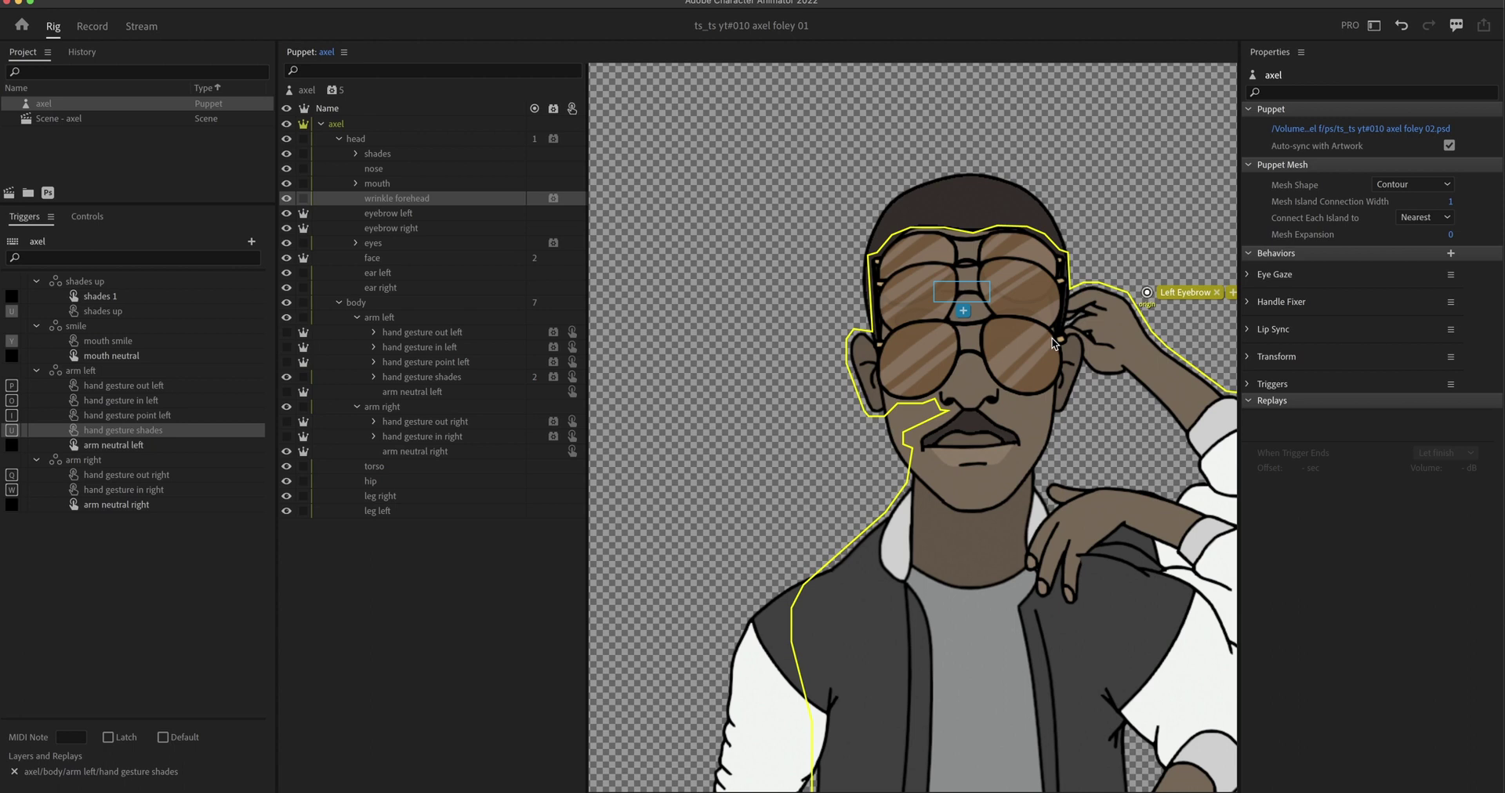
pyautogui.click(304, 199)
pyautogui.doubleClick(35, 118)
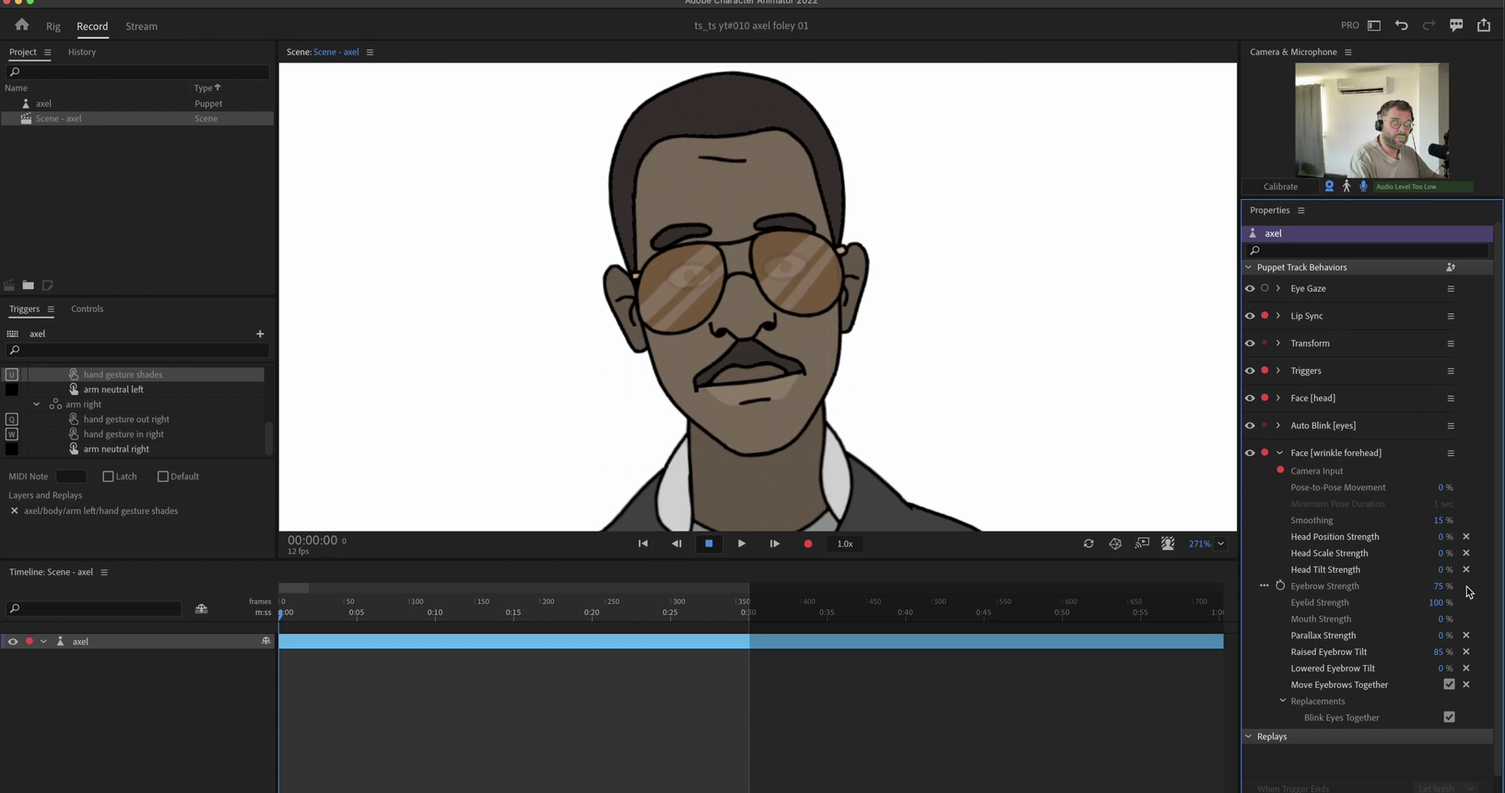
# Step: Set Face [wrinkle forehead] Raised Eyebrow Tilt to 30% and Smoothing to 35%
pyautogui.click(1438, 651)
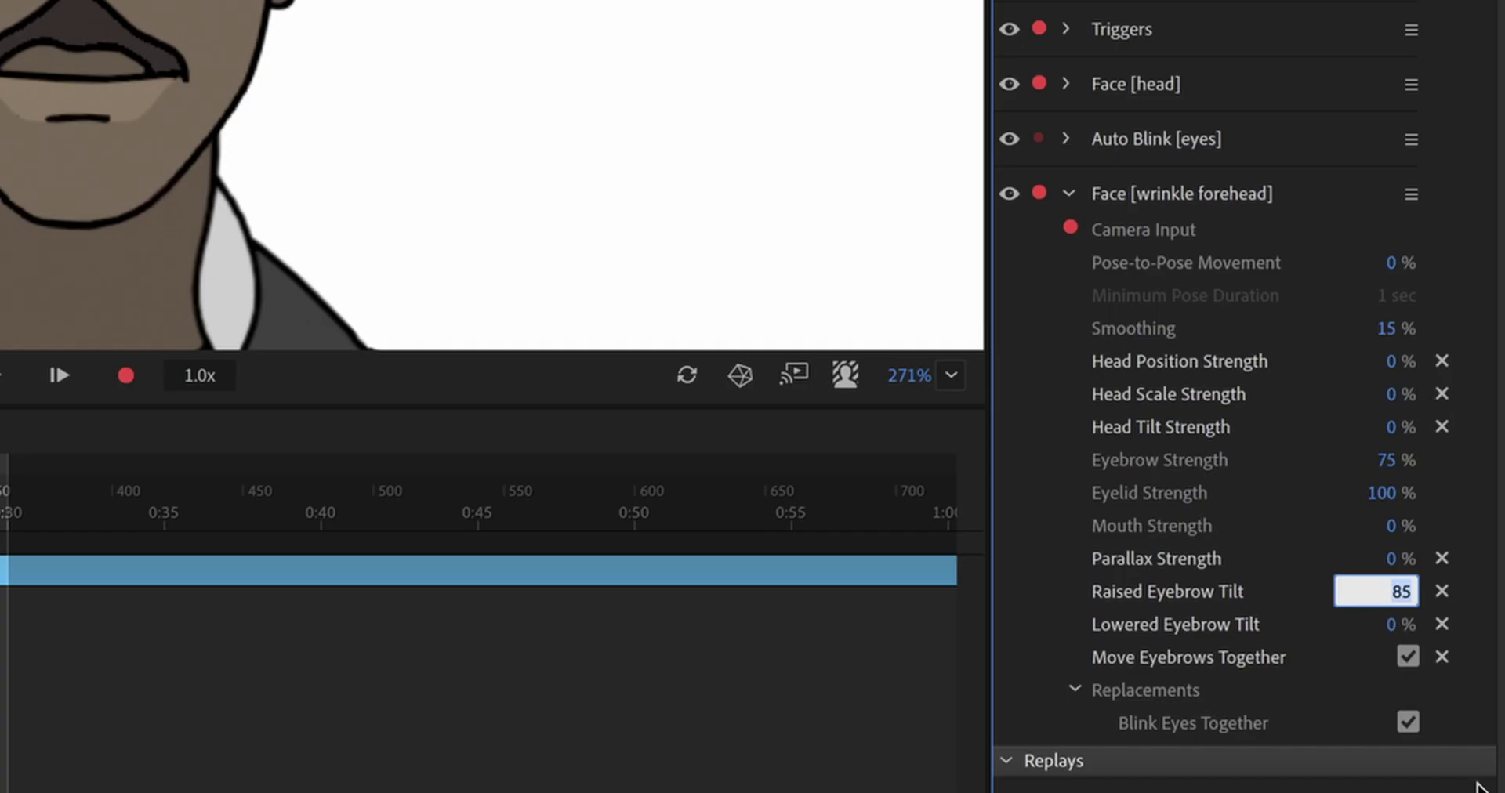
pyautogui.write('30')
pyautogui.press('Return')
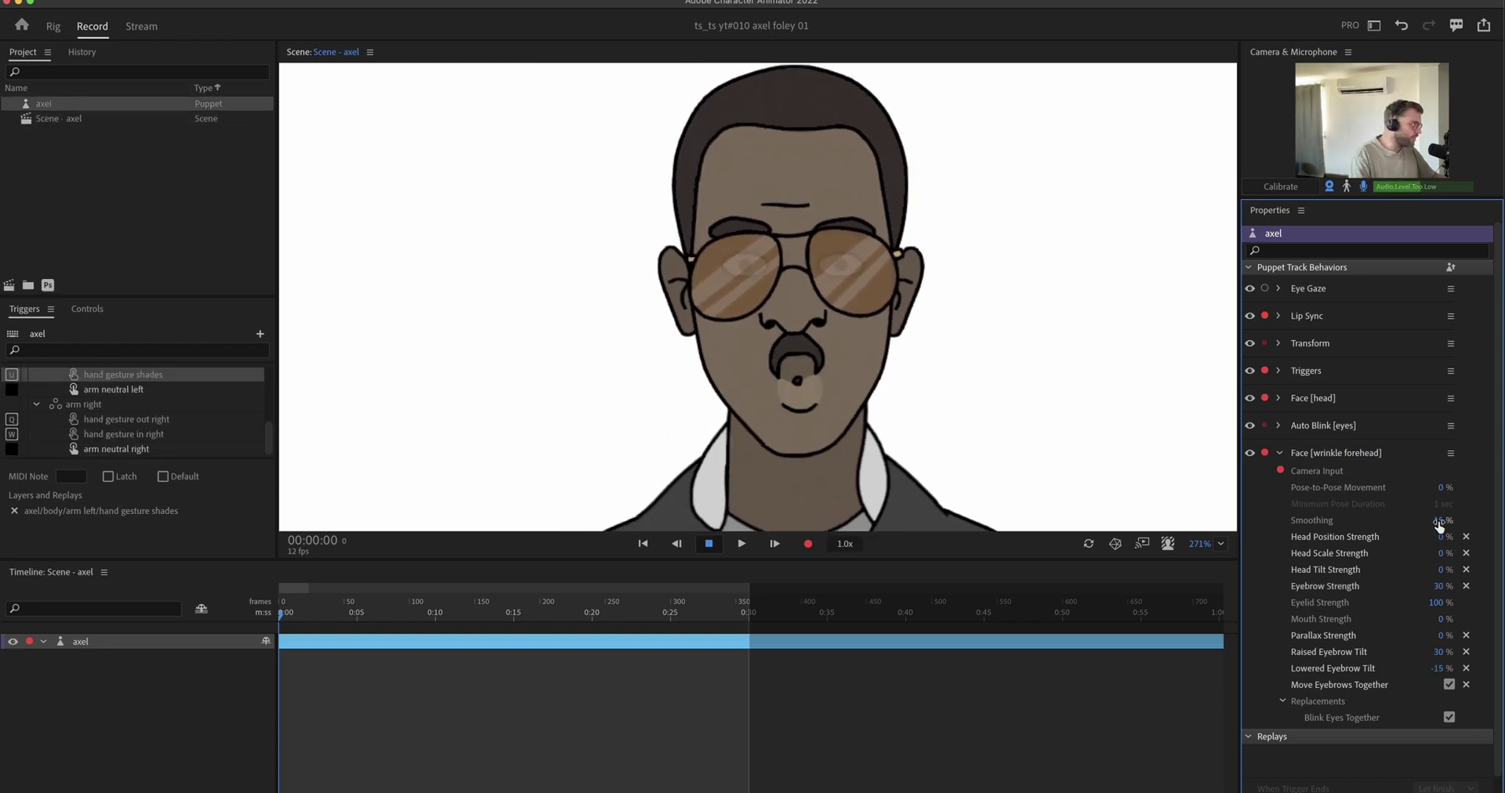
pyautogui.click(1437, 521)
pyautogui.write('35')
pyautogui.press('Return')
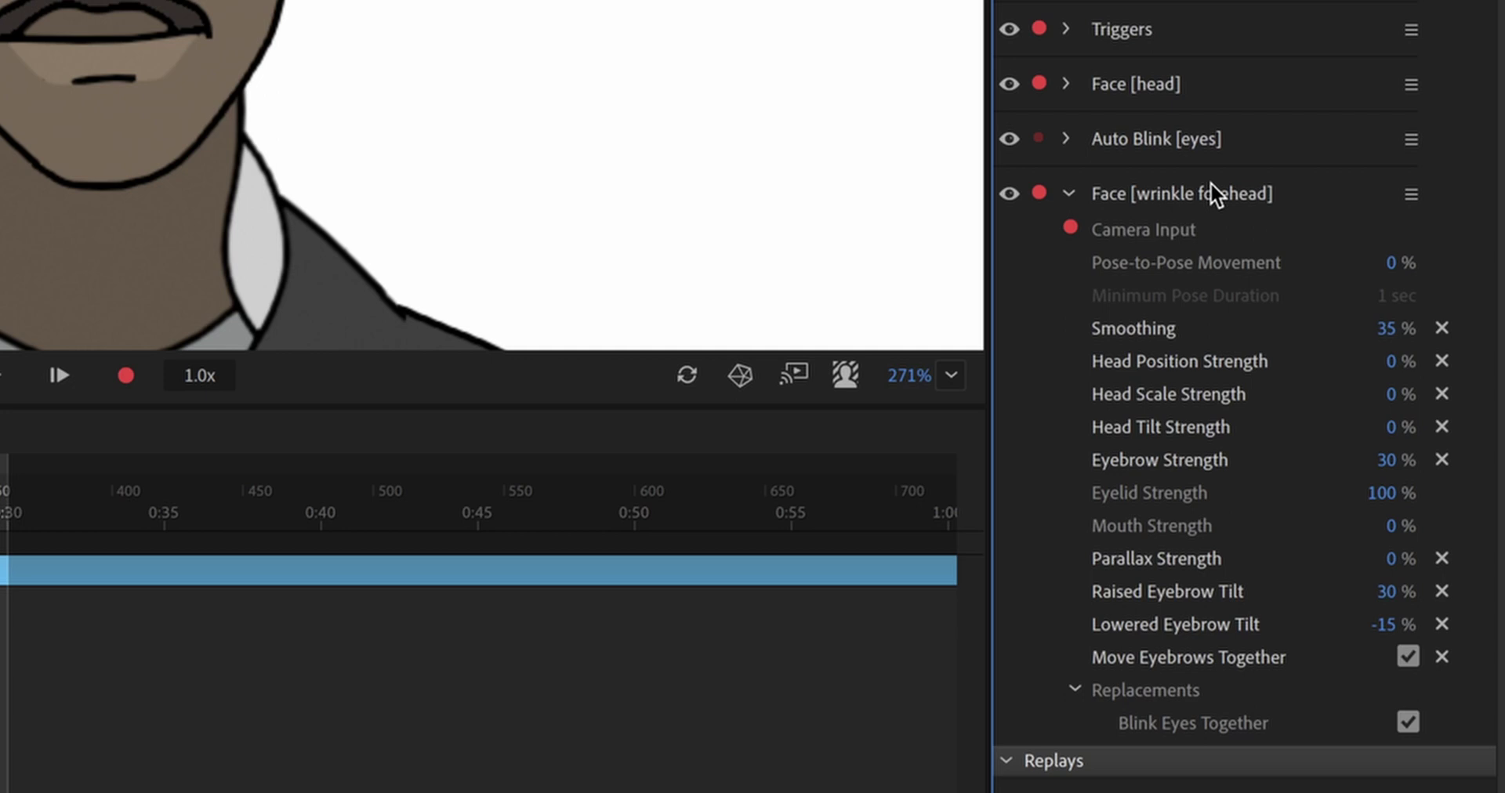
pyautogui.click(1067, 83)
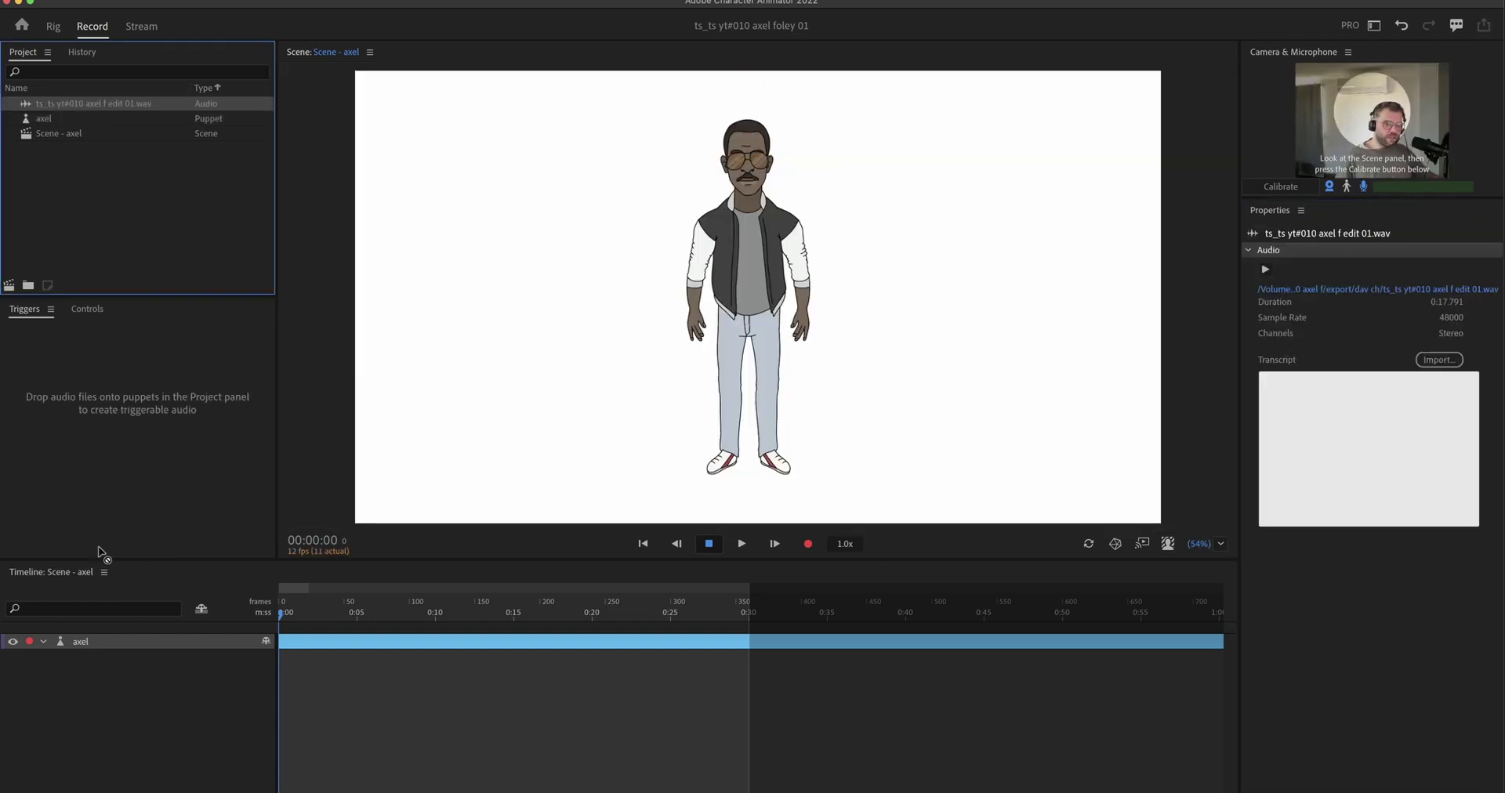
# Step: Place ts_ts yt#010 axel f edit 01.wav on the scene timeline under axel and play it
pyautogui.moveTo(99, 548); pyautogui.dragTo(104, 708)
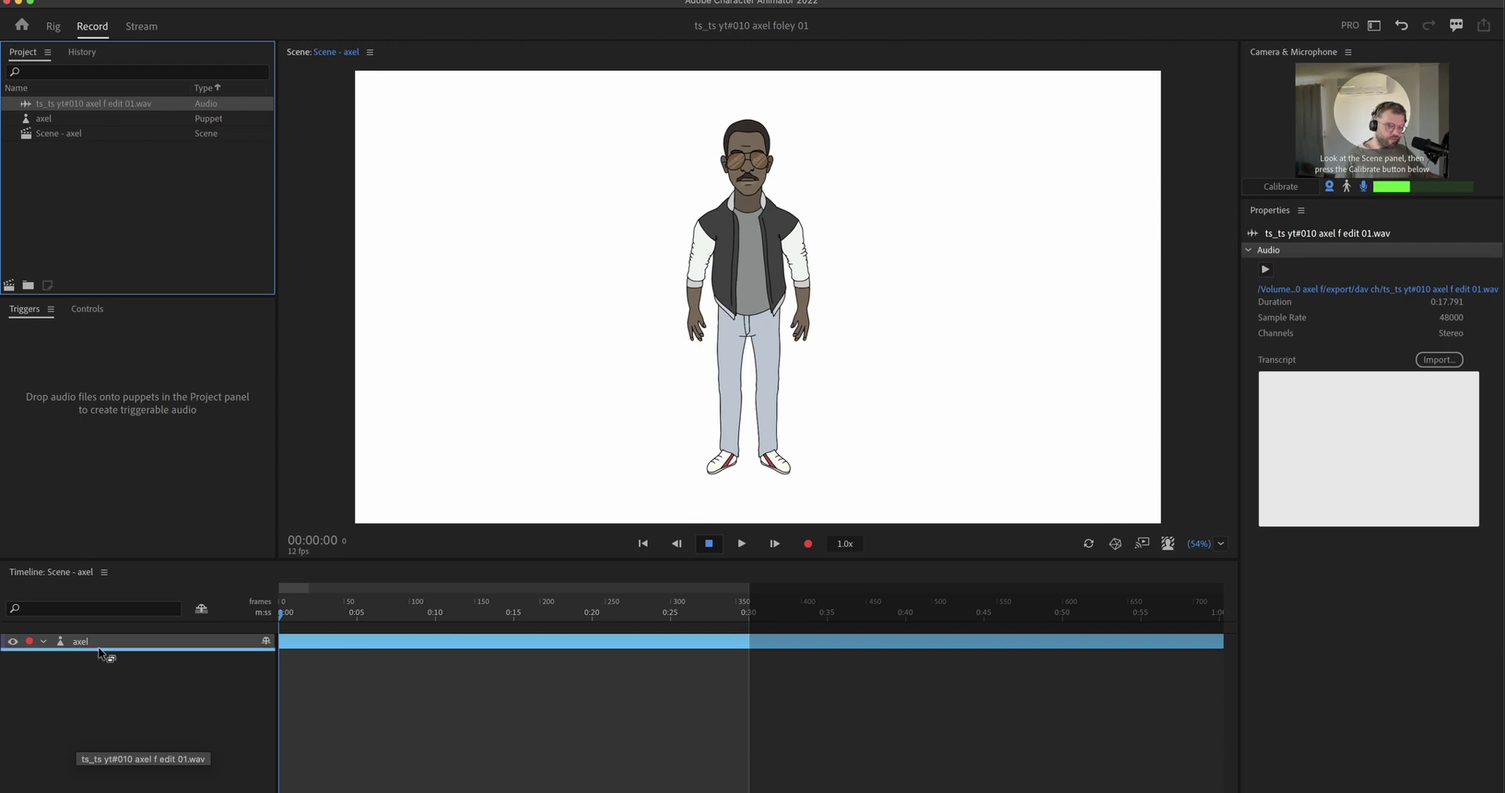
pyautogui.moveTo(101, 653); pyautogui.dragTo(101, 655)
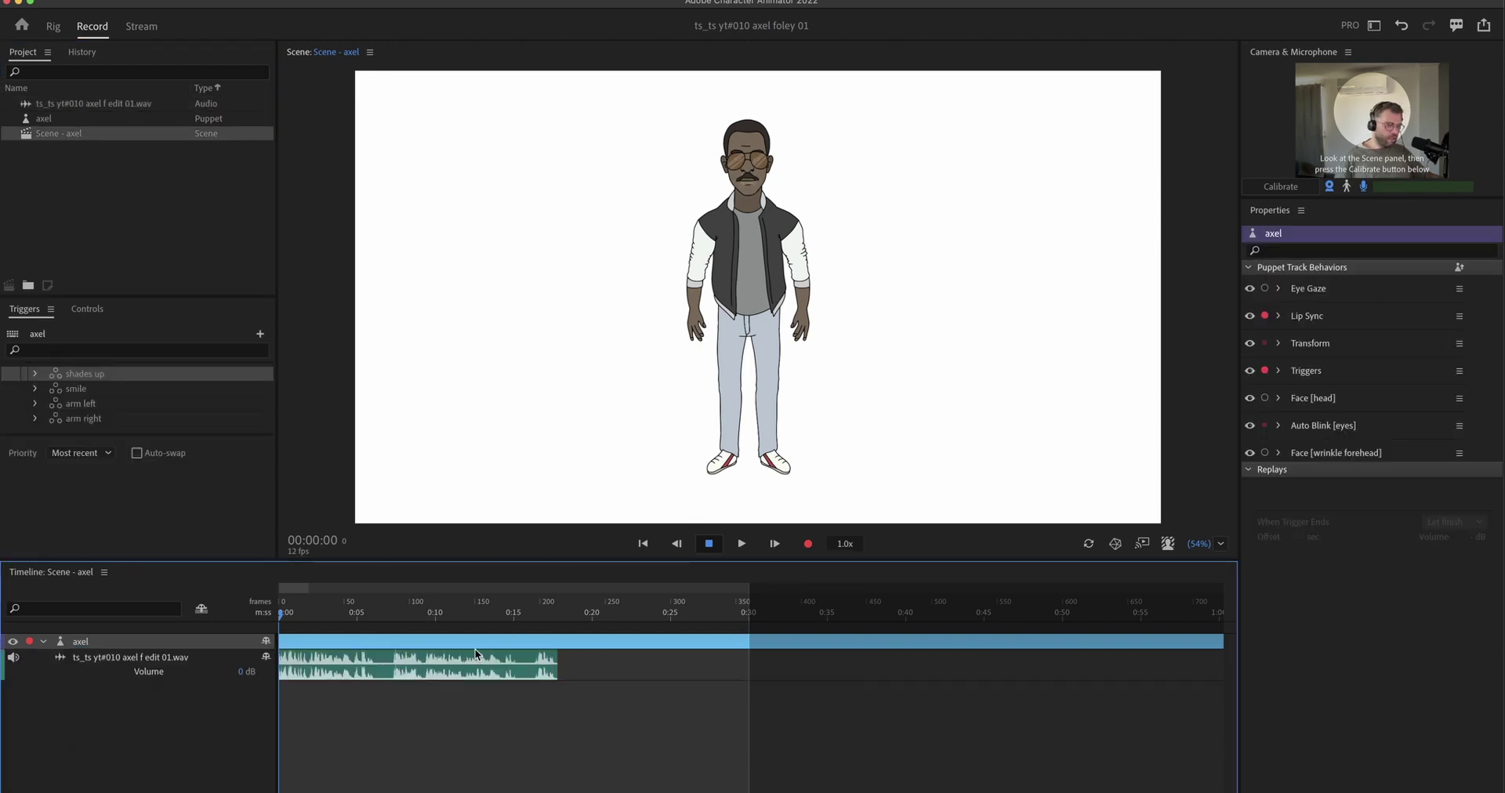
pyautogui.click(554, 758)
pyautogui.press('space')
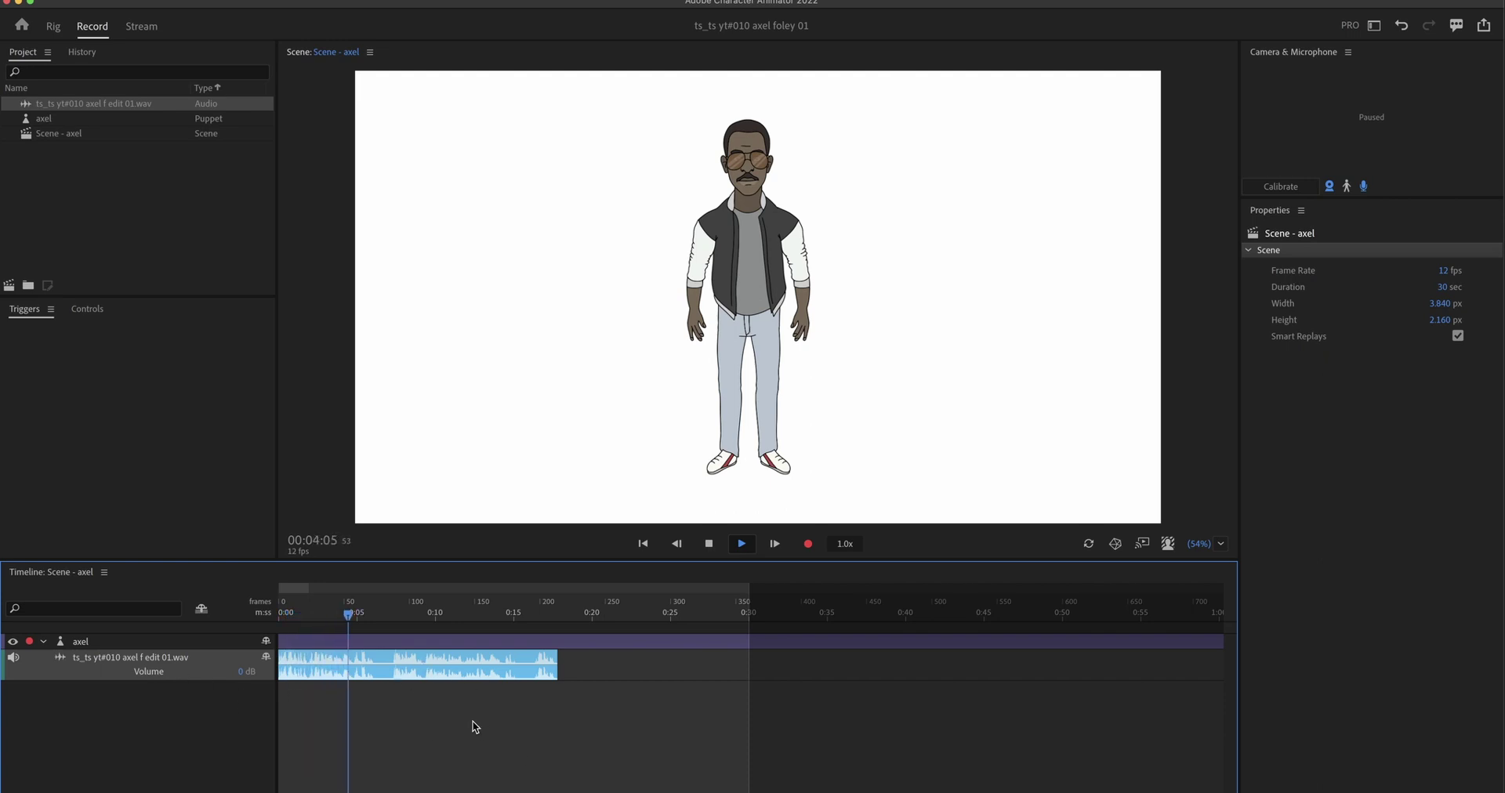
pyautogui.press('space')
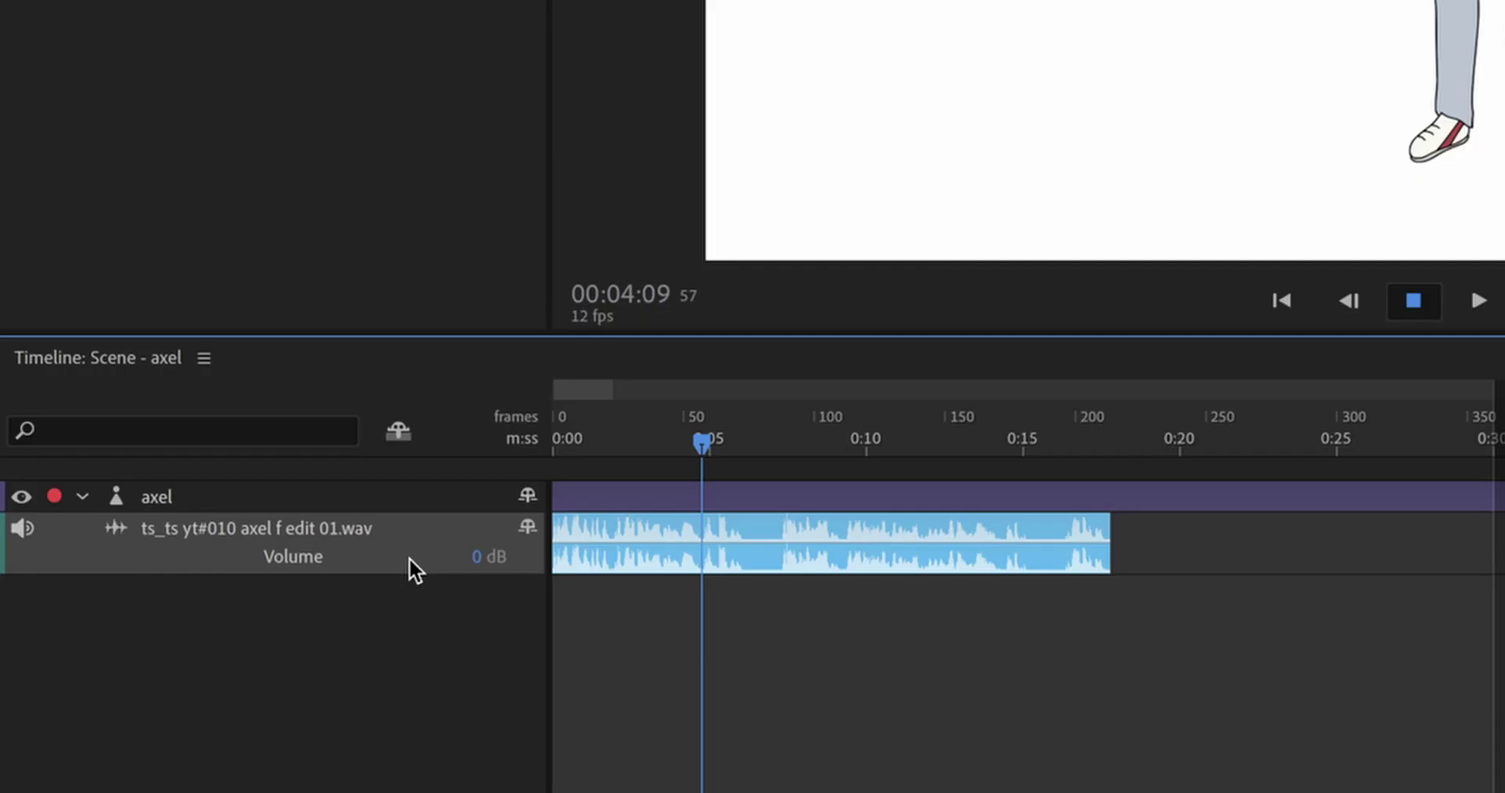
# Step: Reveal the audio in the Project panel and attach a transcript to it
pyautogui.rightClick(208, 672)
pyautogui.click(521, 599)
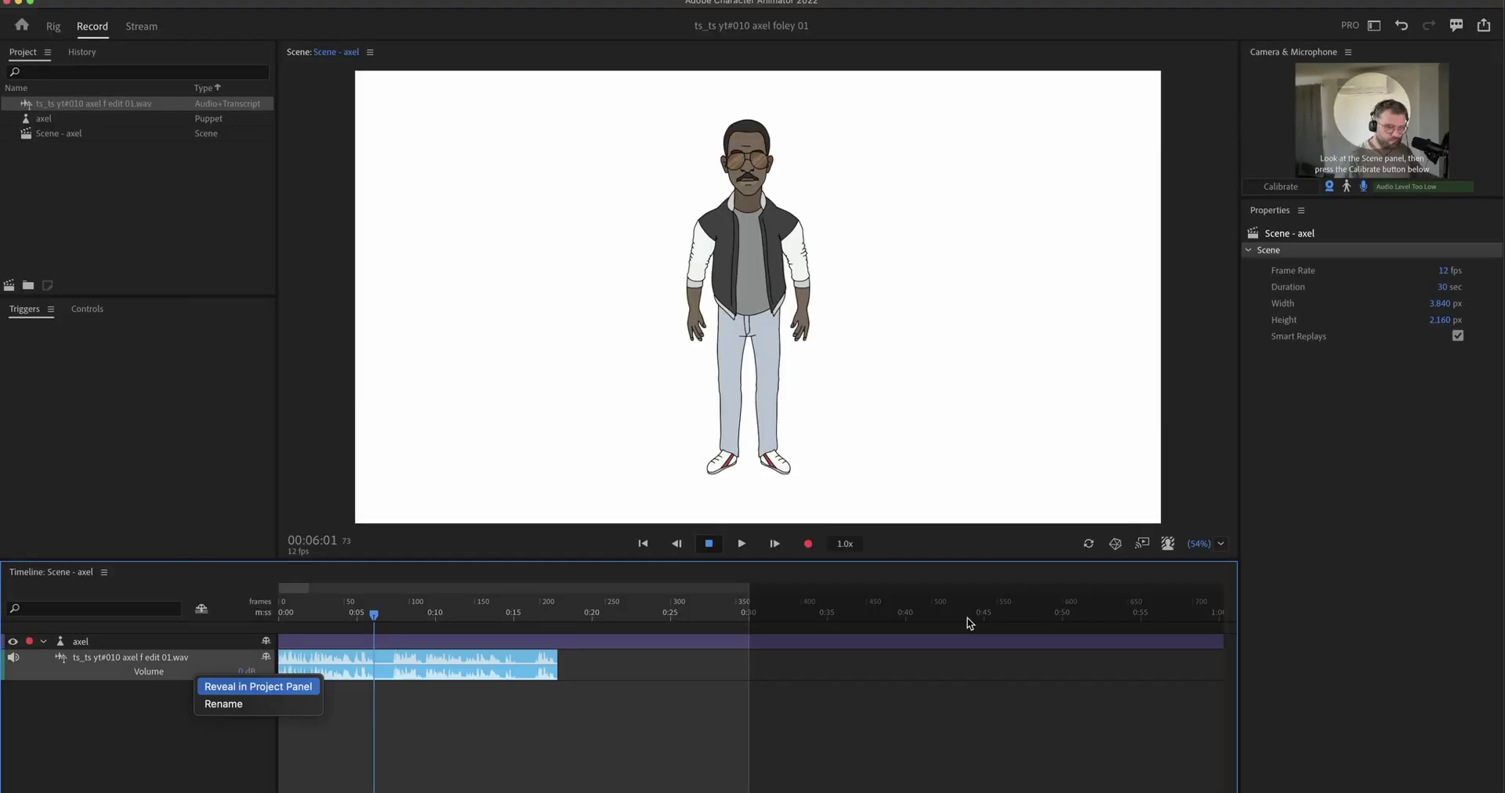
pyautogui.click(298, 682)
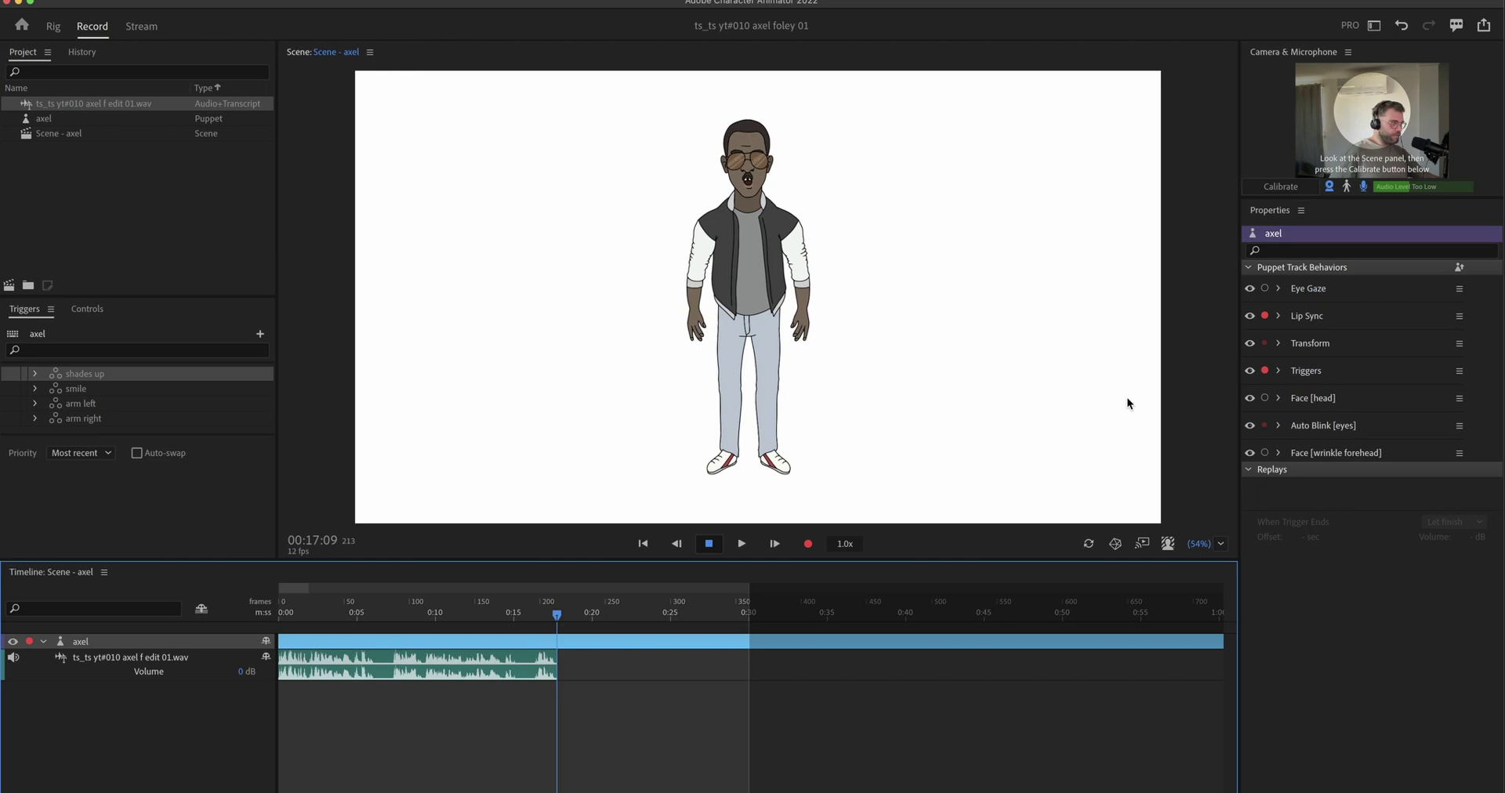
# Step: Disarm Triggers and Auto Blink, then Compute Lip Sync Take from Audio and Transcript
pyautogui.click(1263, 371)
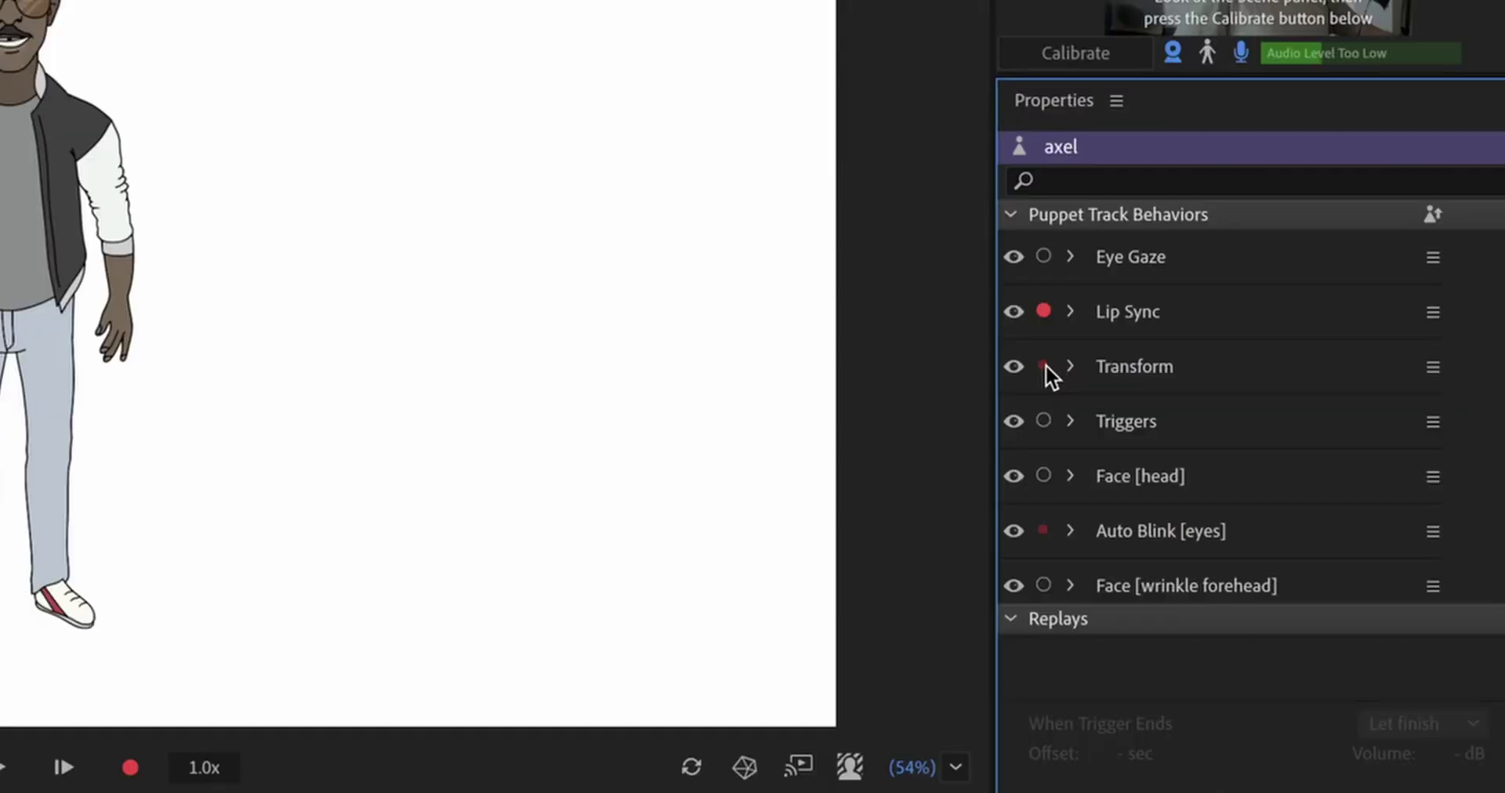
pyautogui.click(1043, 531)
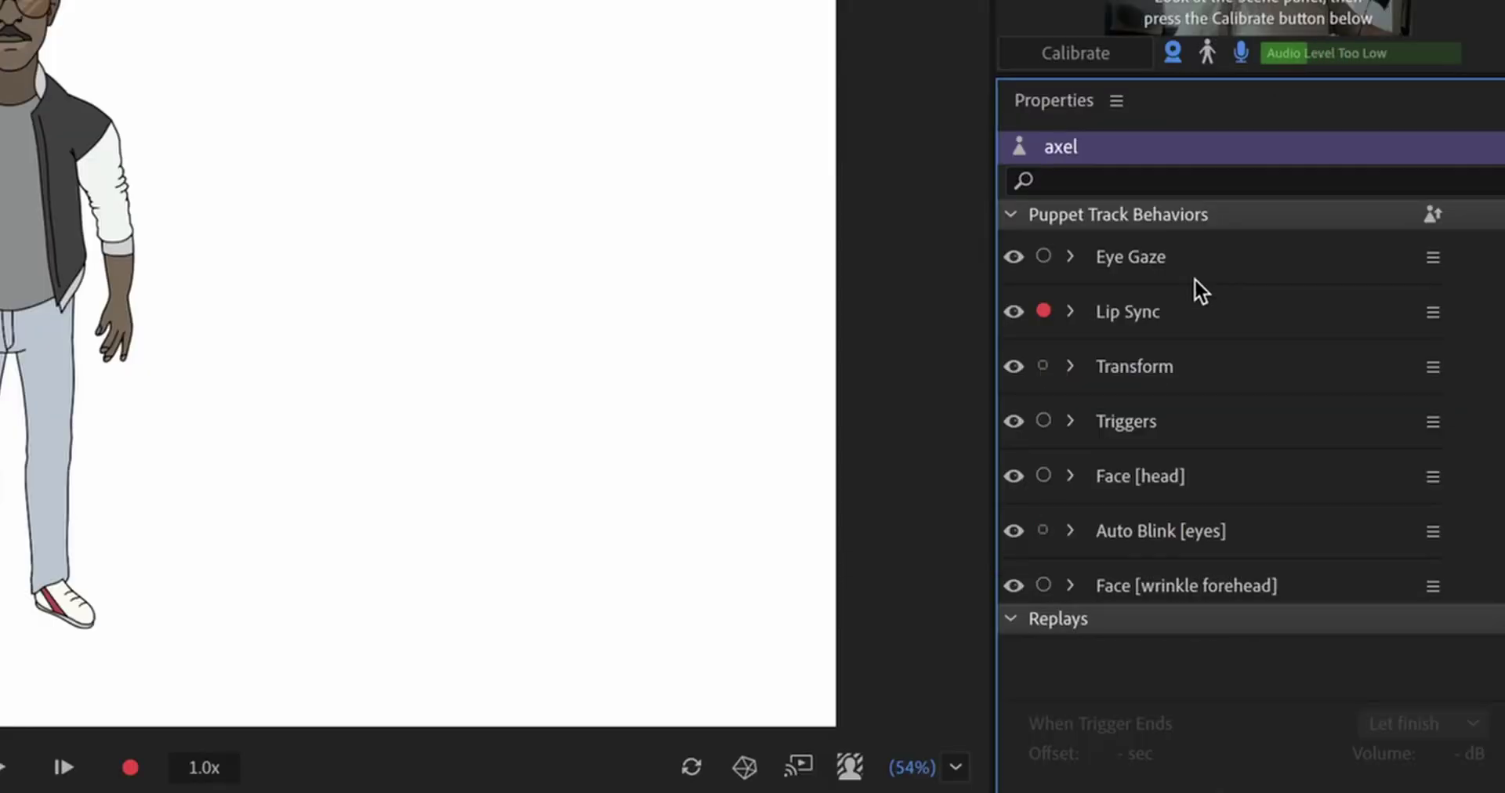
pyautogui.click(1071, 311)
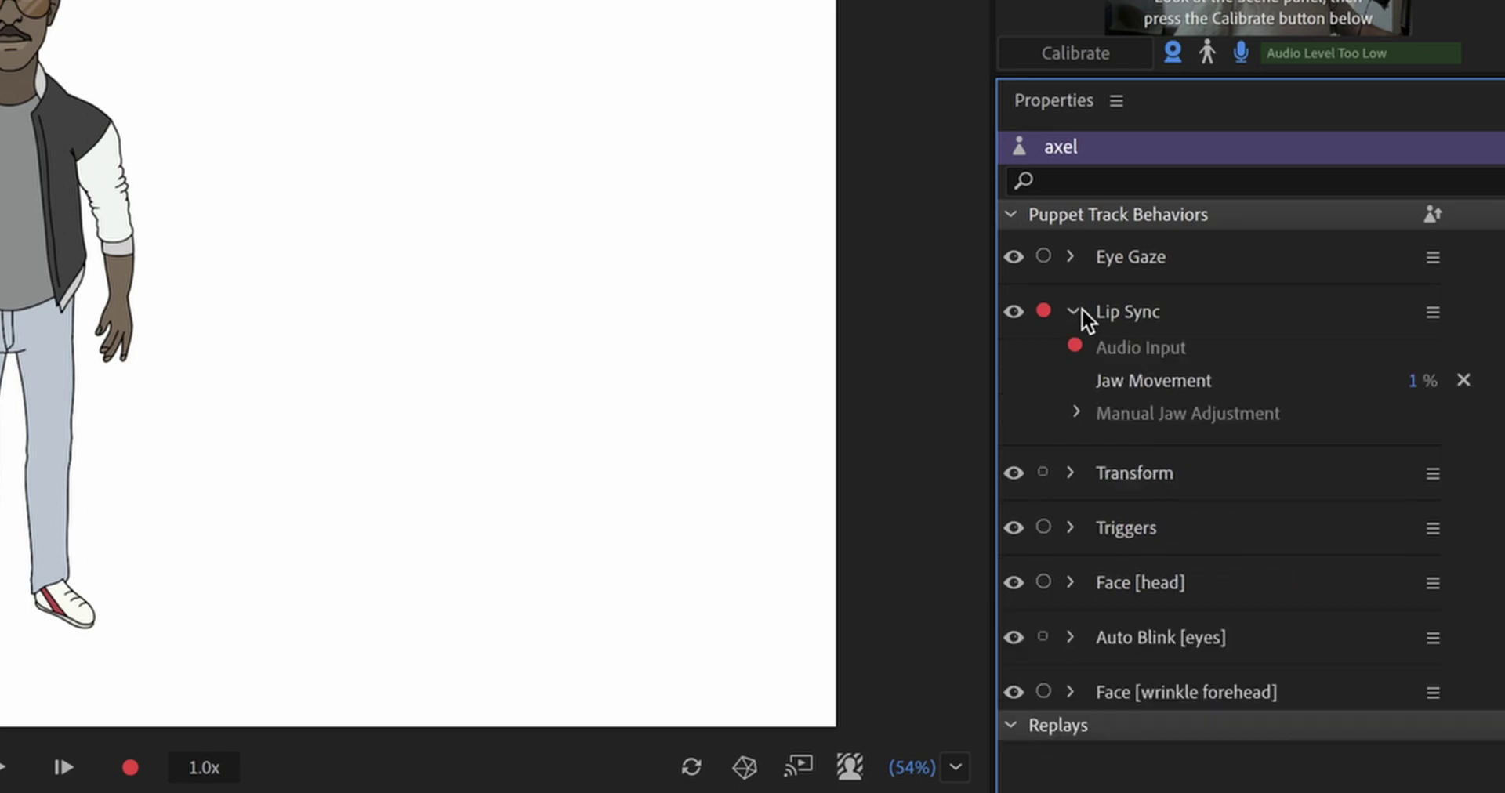
pyautogui.click(271, 0)
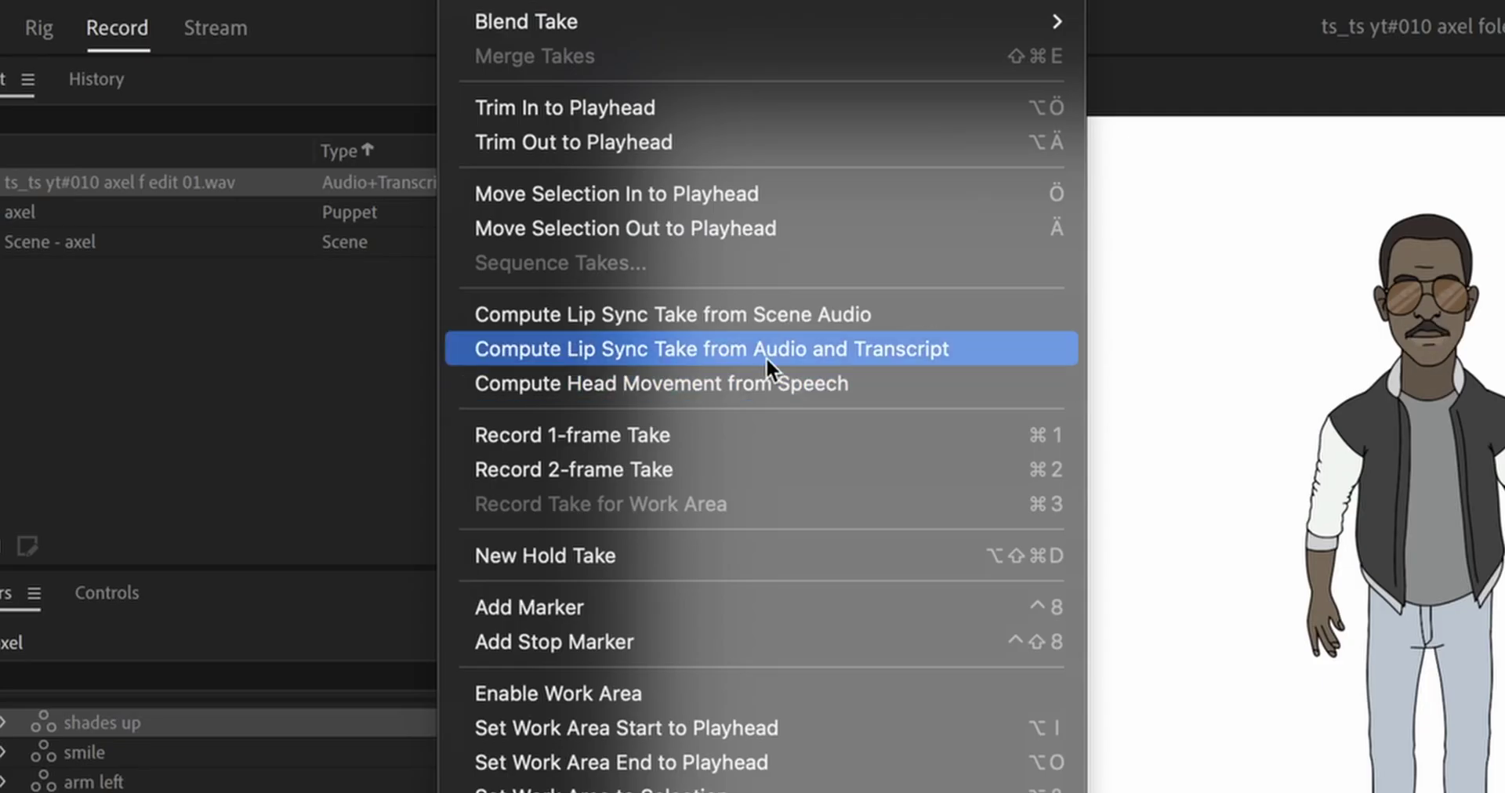
pyautogui.click(765, 356)
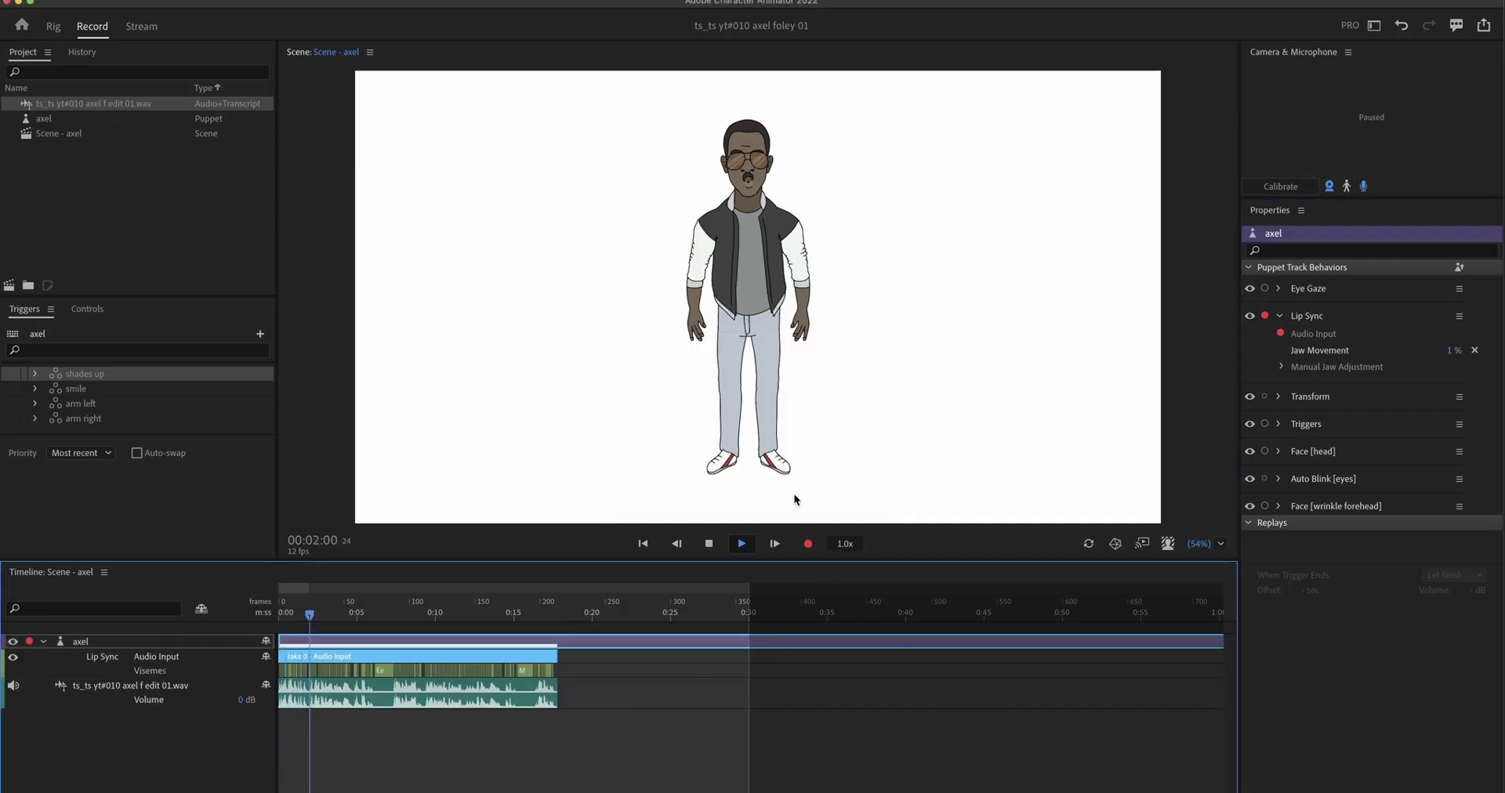
# Step: Change the Uh viseme near frame 5 to Oh and play back the edited mouth shapes
pyautogui.click(486, 619)
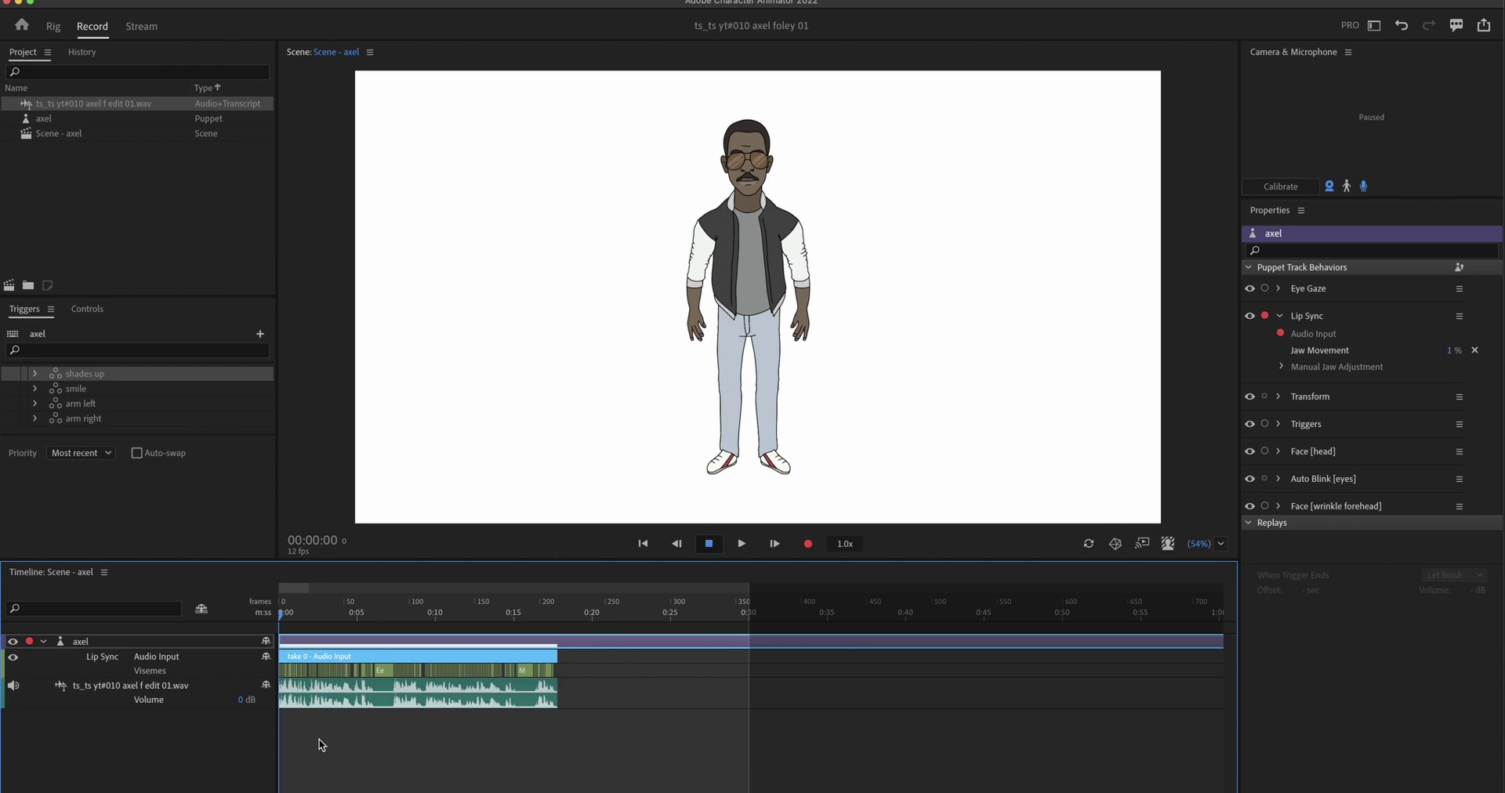
pyautogui.scroll(10, 329, 705)
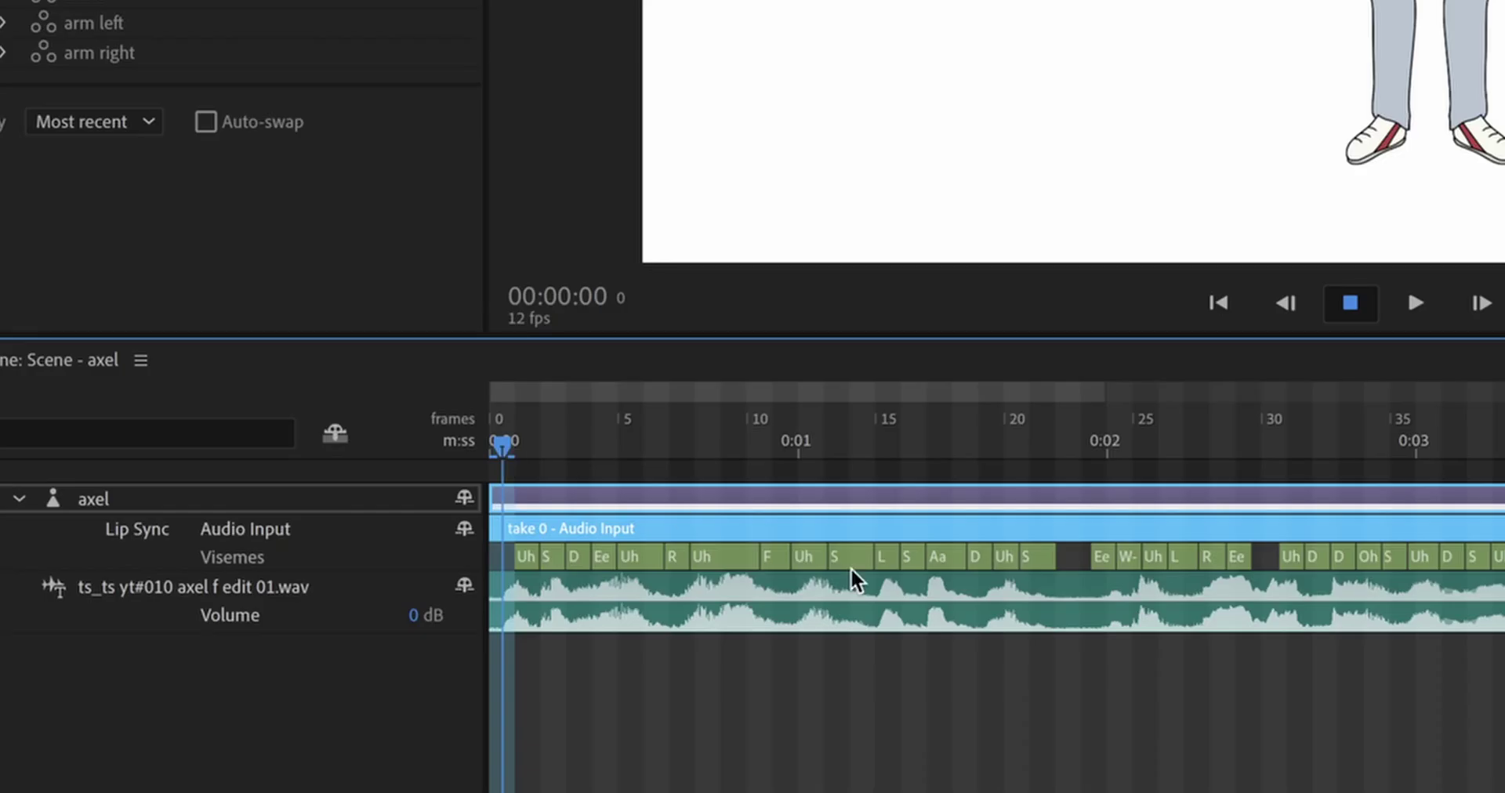
pyautogui.press('space')
pyautogui.press('space')
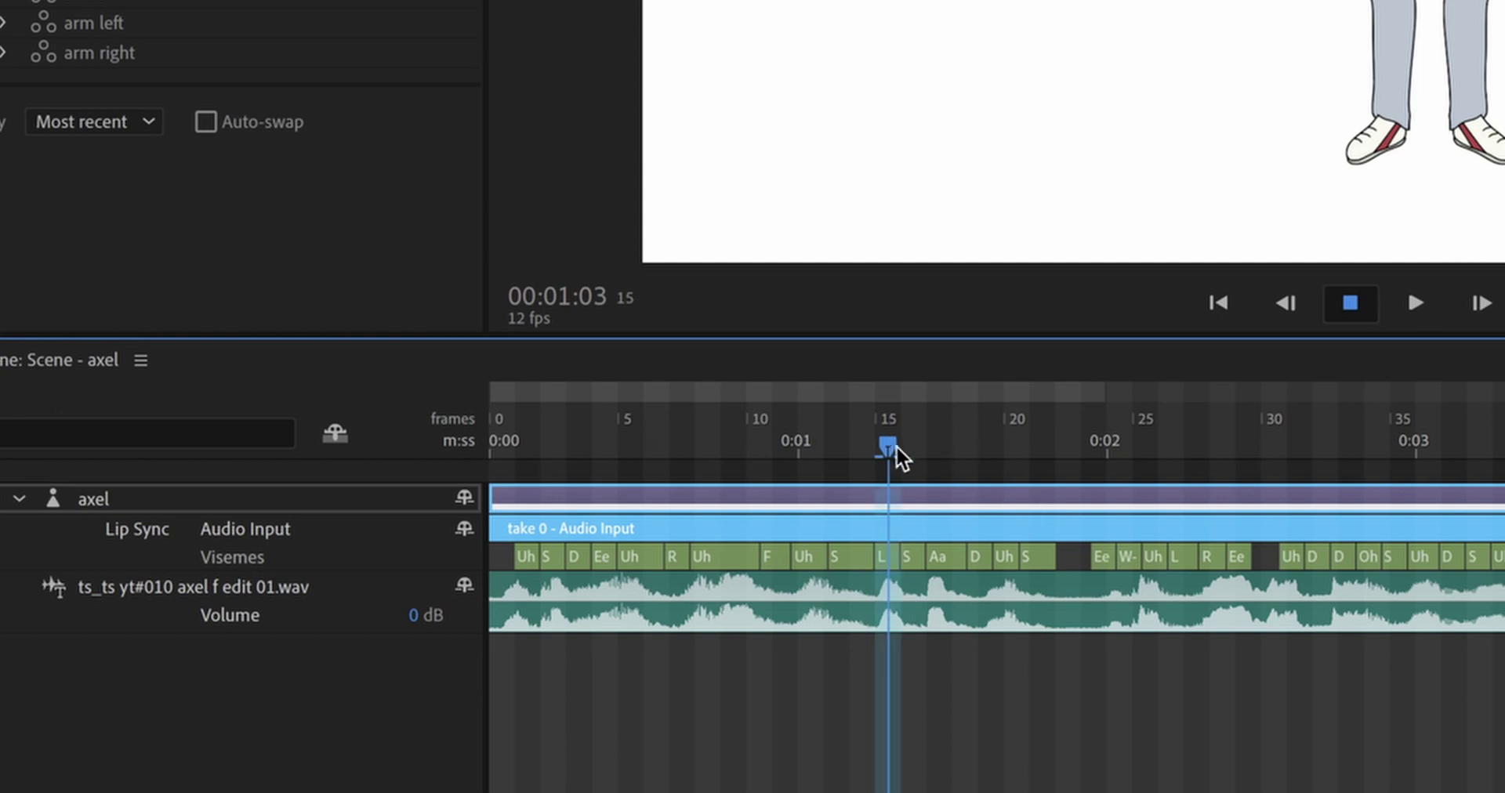
pyautogui.moveTo(886, 446); pyautogui.dragTo(630, 447)
pyautogui.click(633, 557)
pyautogui.rightClick(633, 555)
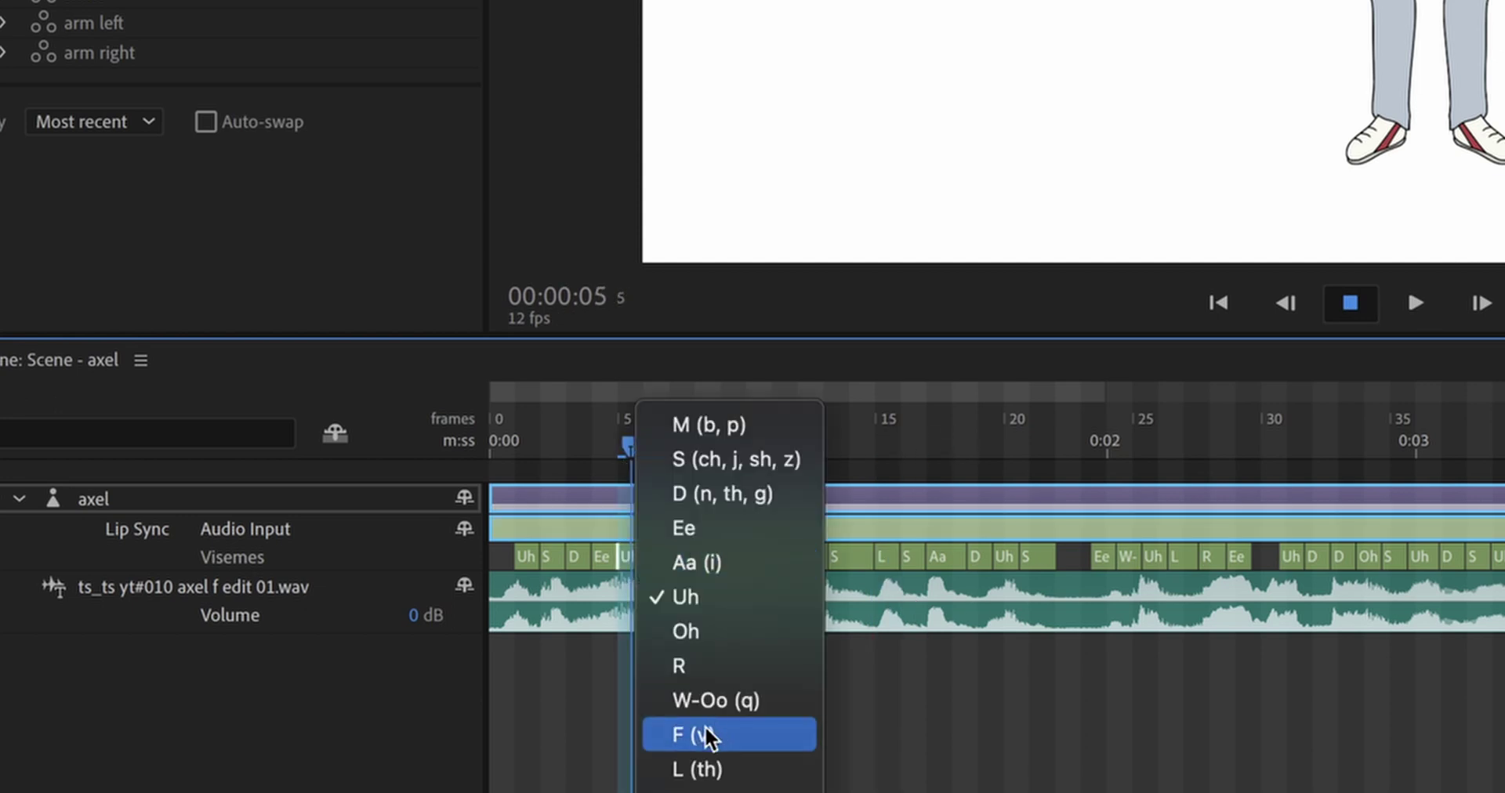
pyautogui.click(732, 630)
pyautogui.rightClick(634, 554)
pyautogui.click(681, 700)
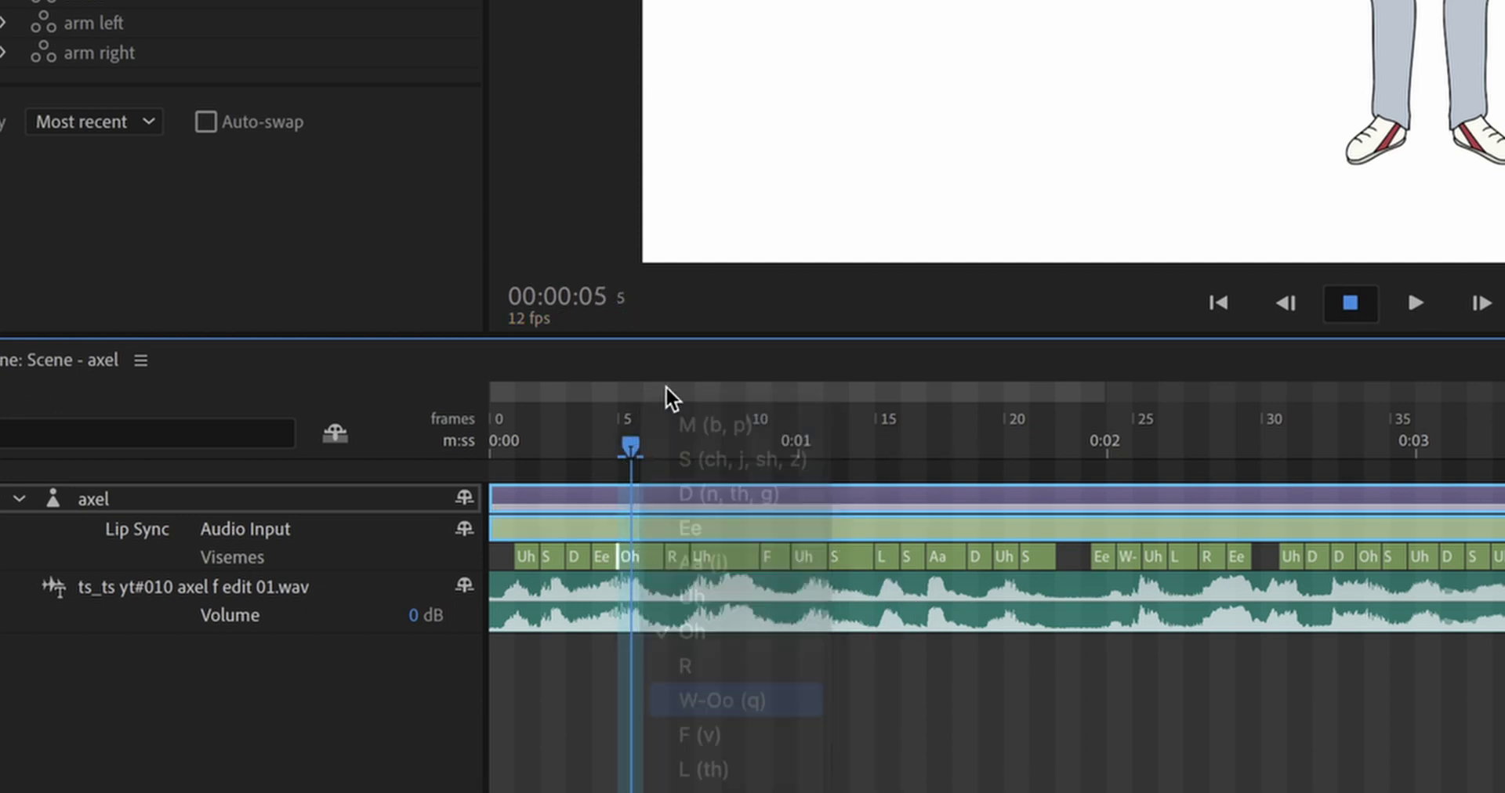
pyautogui.click(578, 442)
pyautogui.press('space')
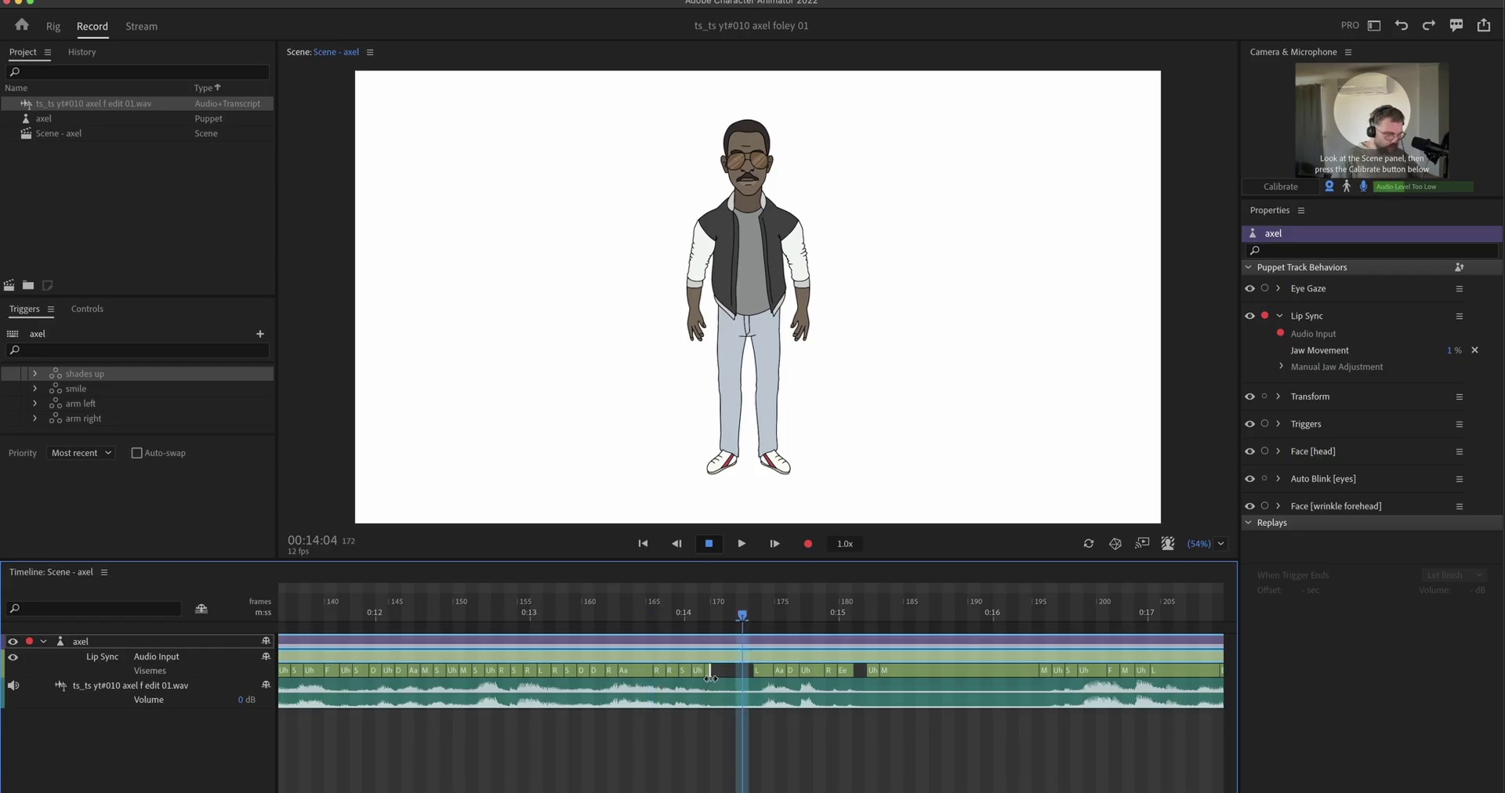
pyautogui.moveTo(710, 615); pyautogui.dragTo(777, 637)
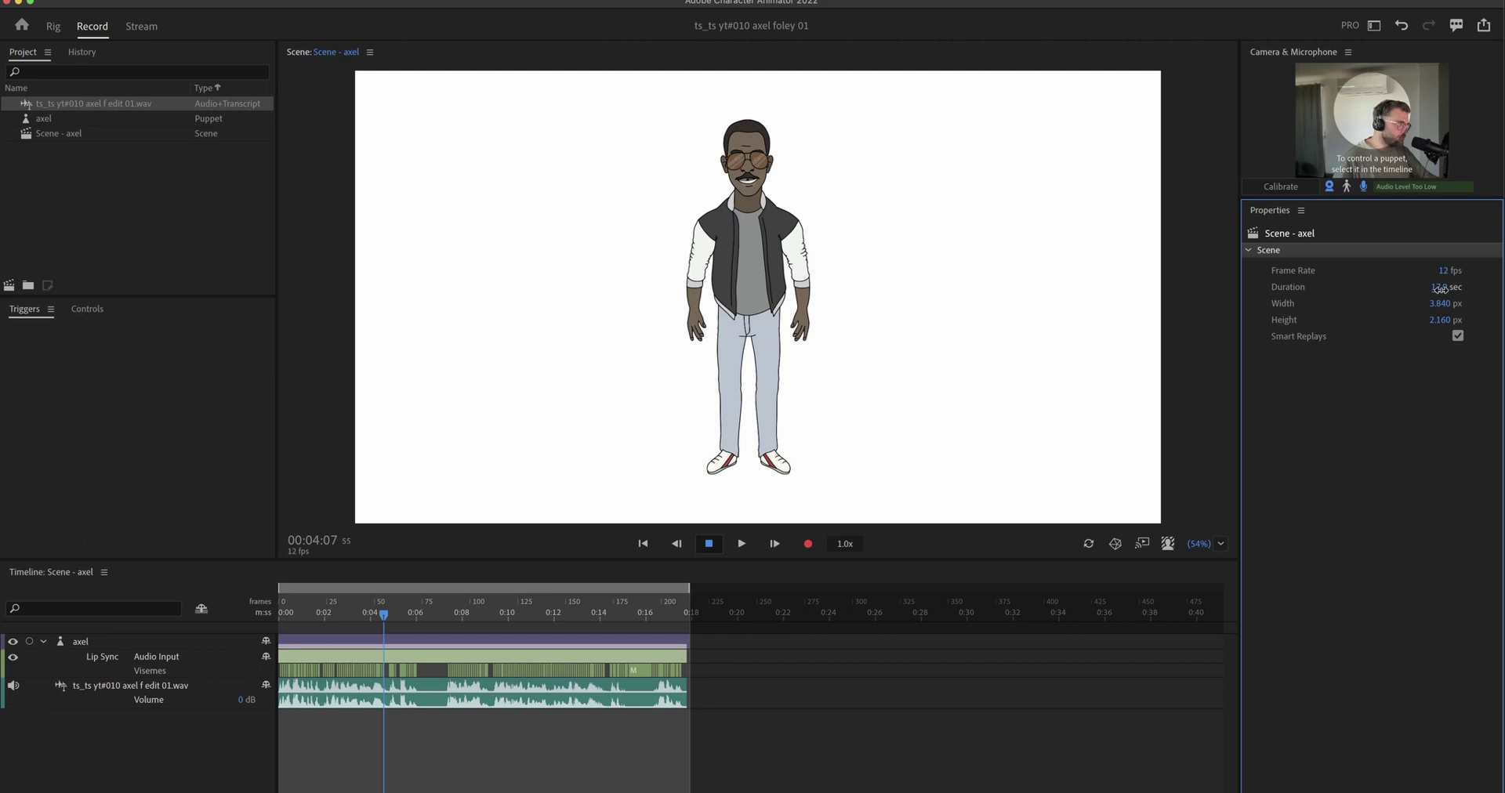
# Step: Lengthen the scene to 25 seconds and shift the lip-sync and audio takes about two seconds later
pyautogui.moveTo(1439, 288); pyautogui.dragTo(1020, 560)
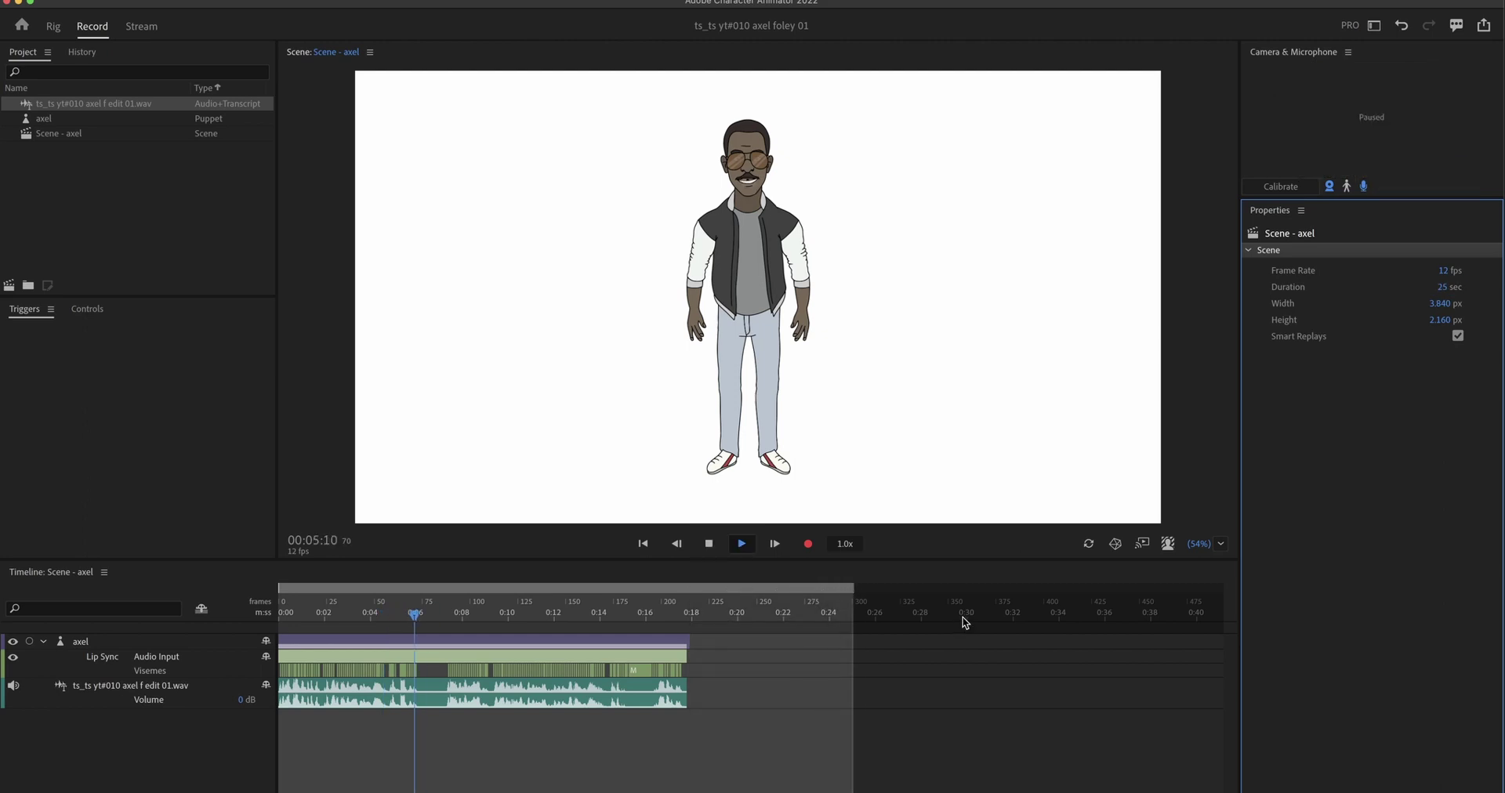
pyautogui.moveTo(349, 641); pyautogui.dragTo(397, 614)
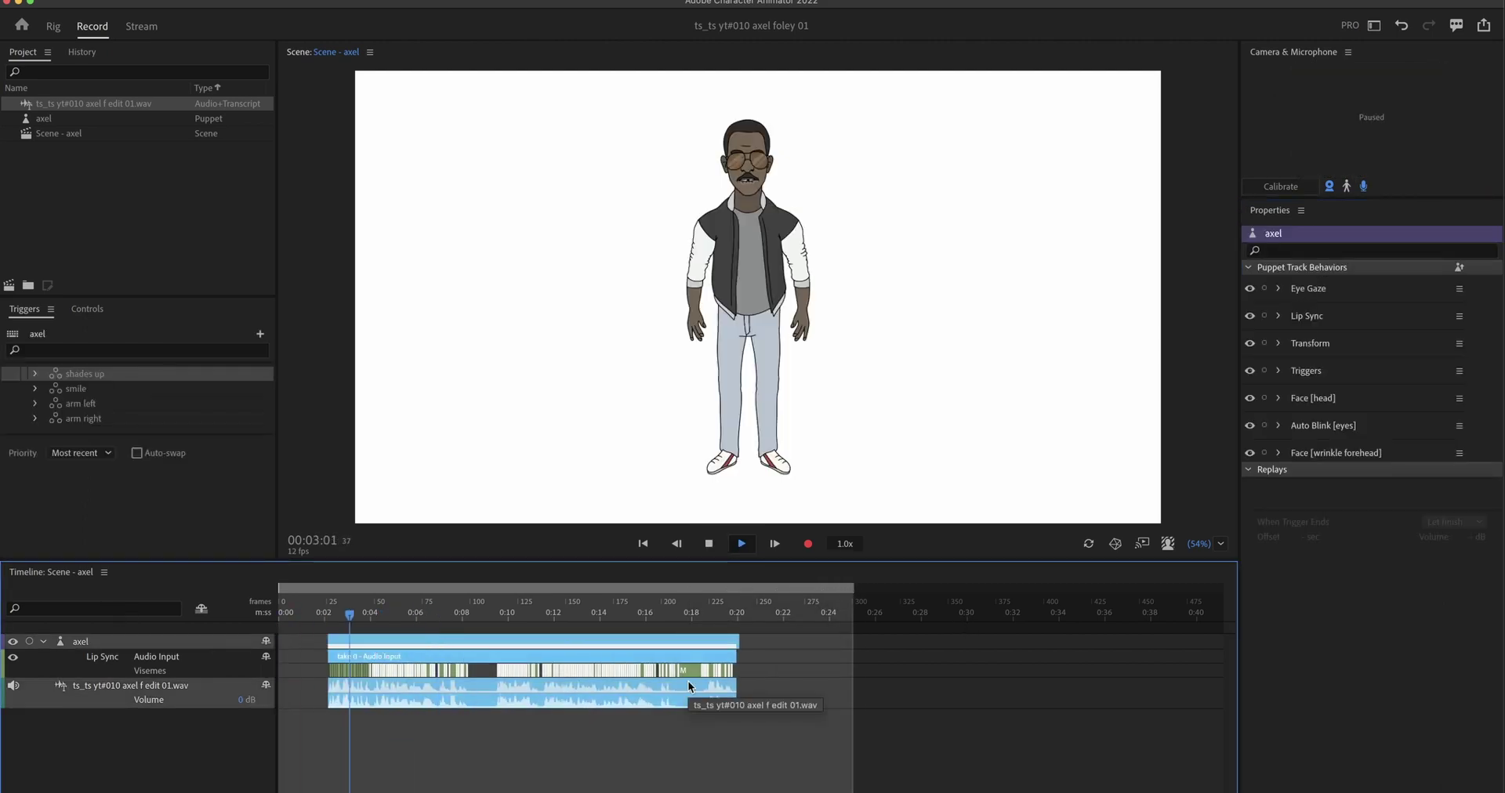
pyautogui.click(809, 644)
pyautogui.click(809, 644)
pyautogui.click(745, 641)
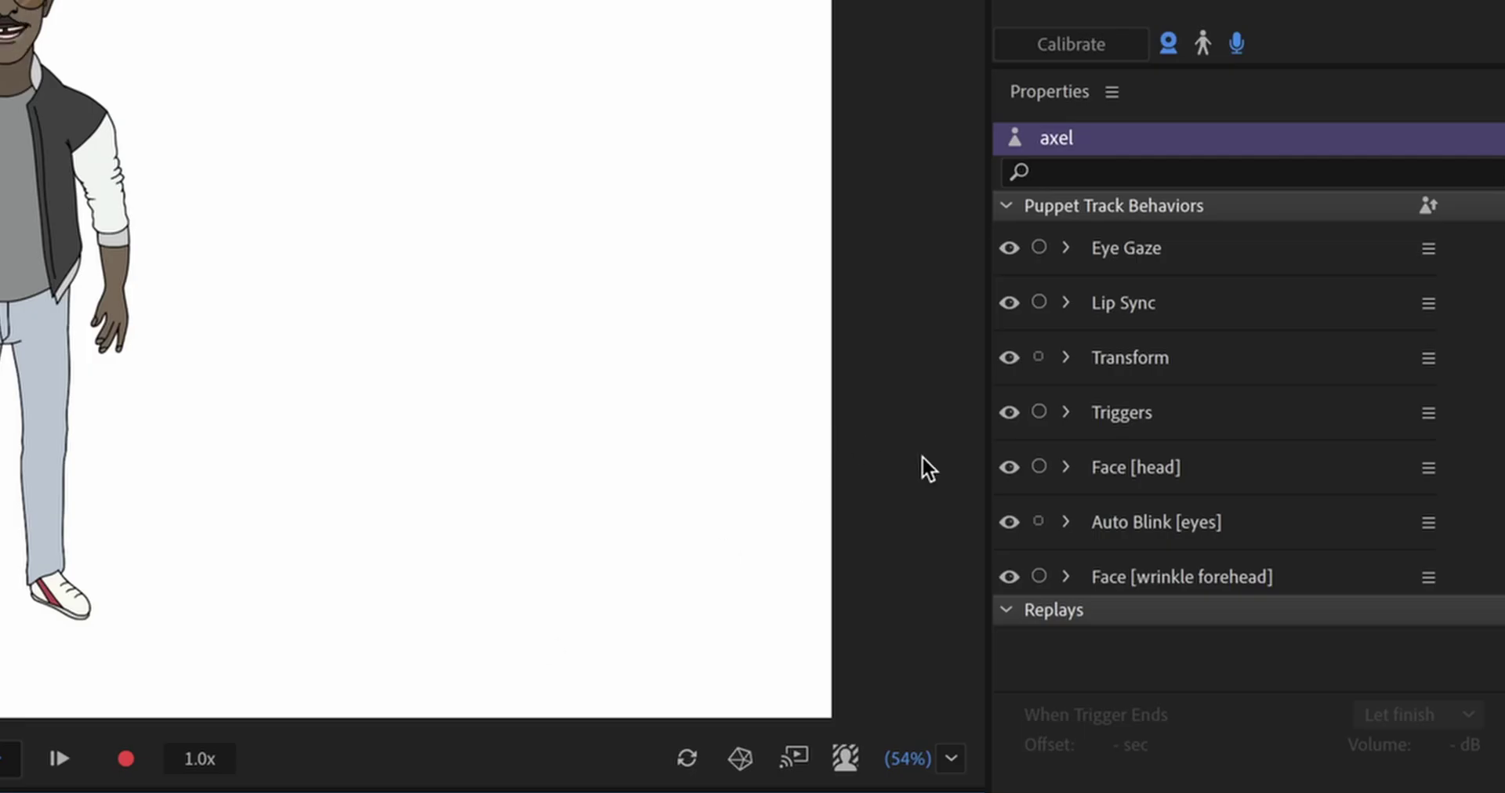
# Step: Arm Triggers and record a take of left and right arm gestures over the dialogue
pyautogui.click(1040, 411)
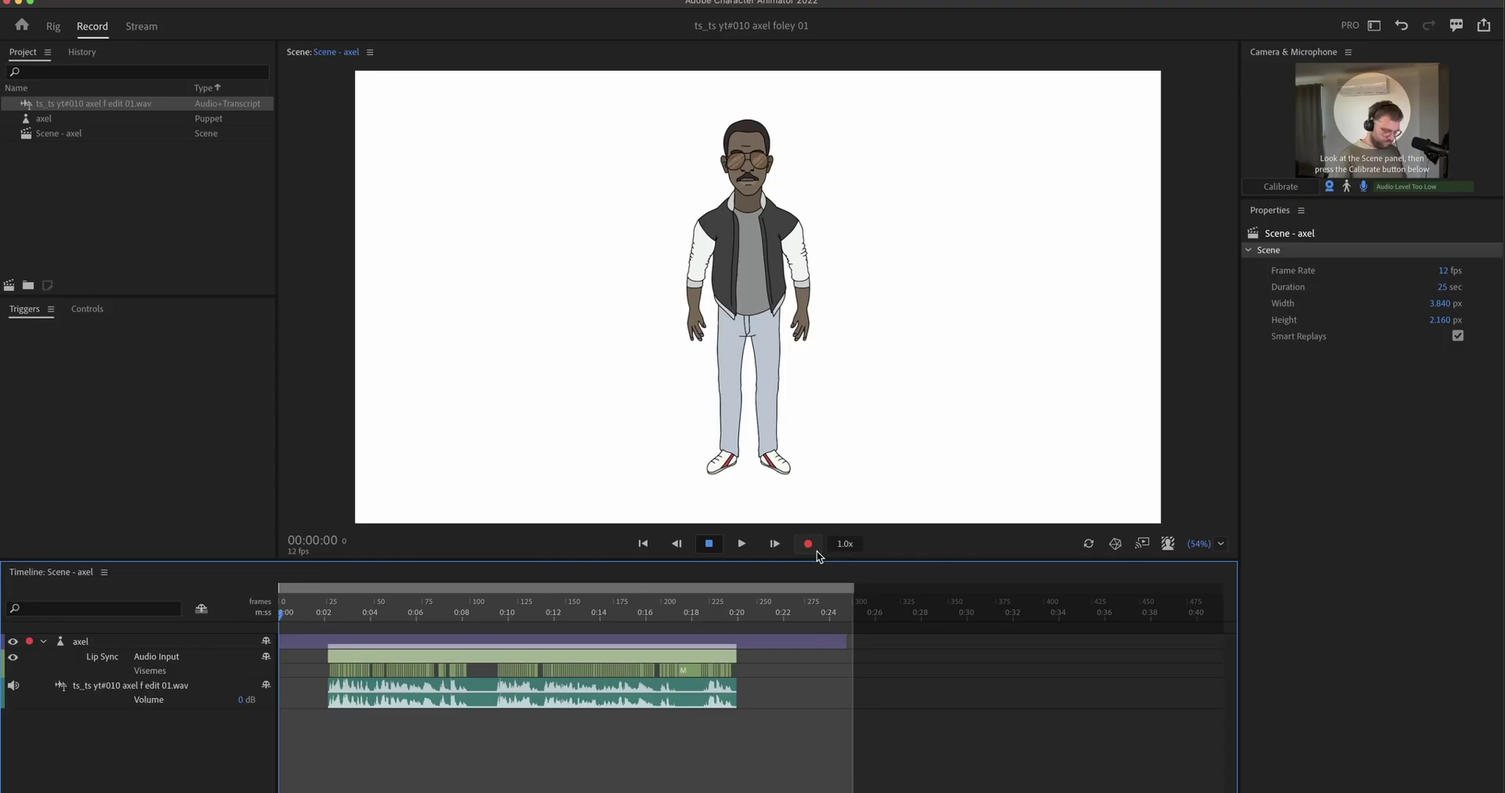
pyautogui.click(816, 552)
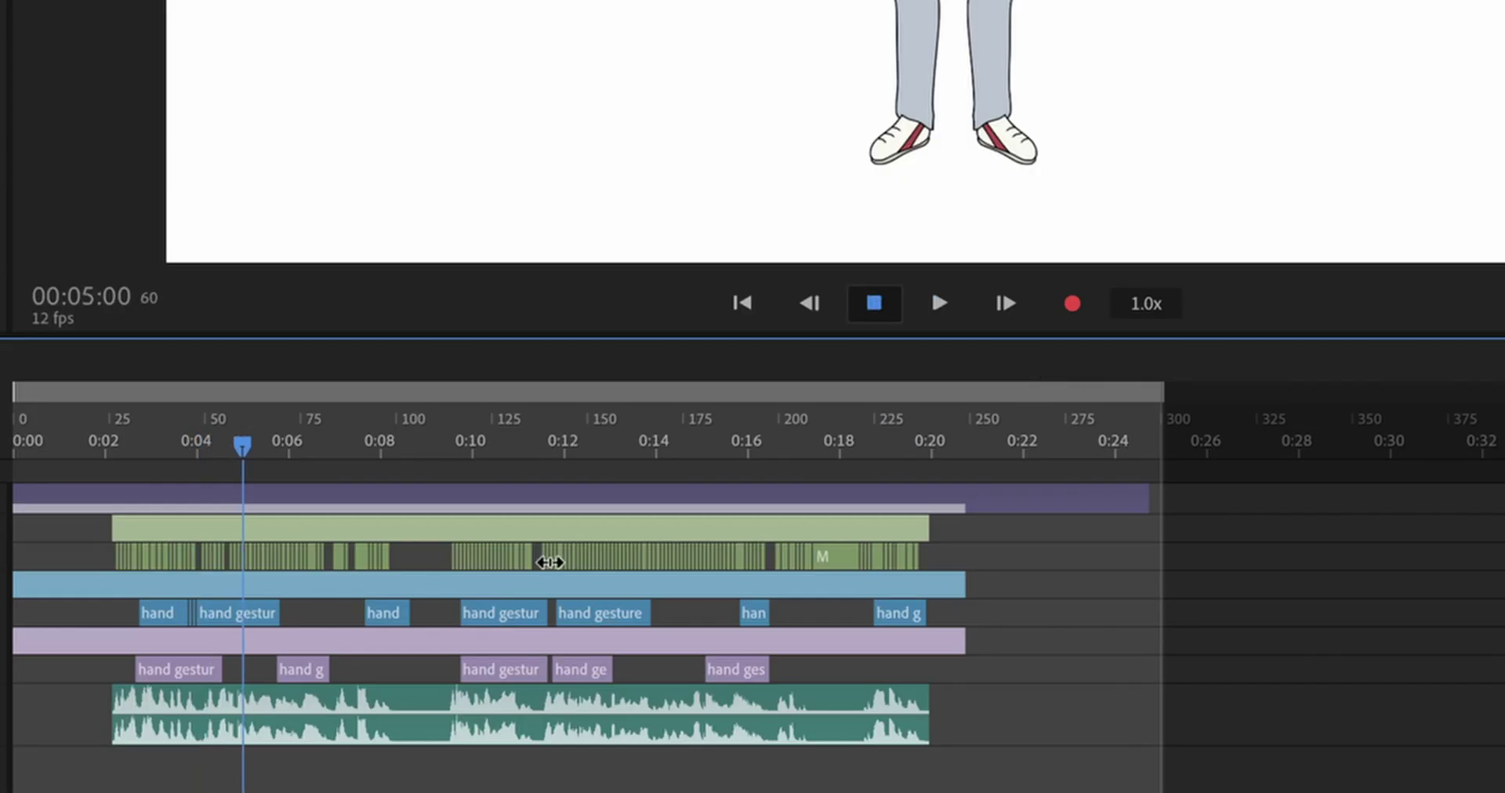
pyautogui.scroll(10, 549, 671)
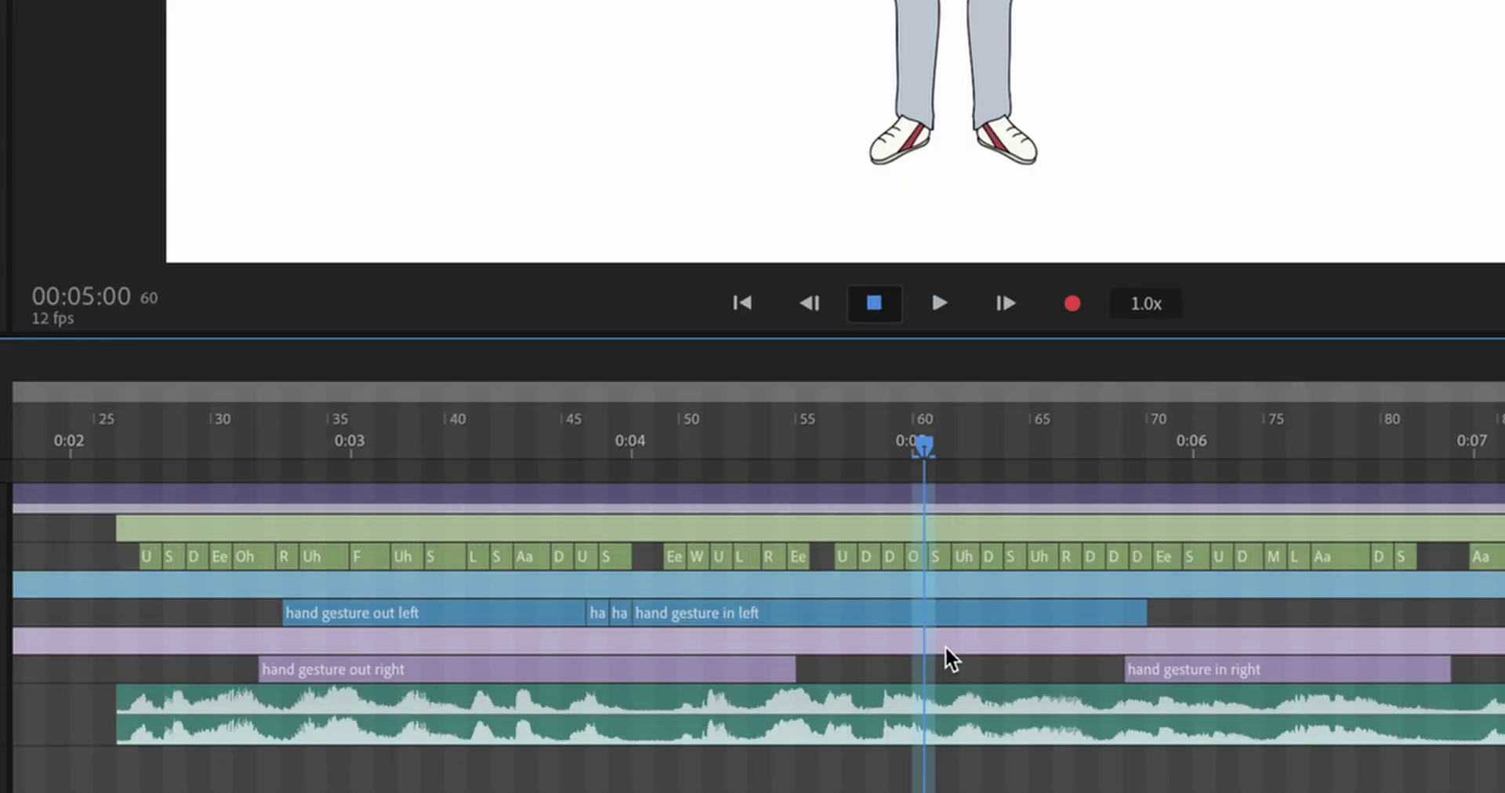
# Step: Delete the stray short 'ha' gesture clip and replay the scene from the start
pyautogui.click(638, 613)
pyautogui.press('Delete')
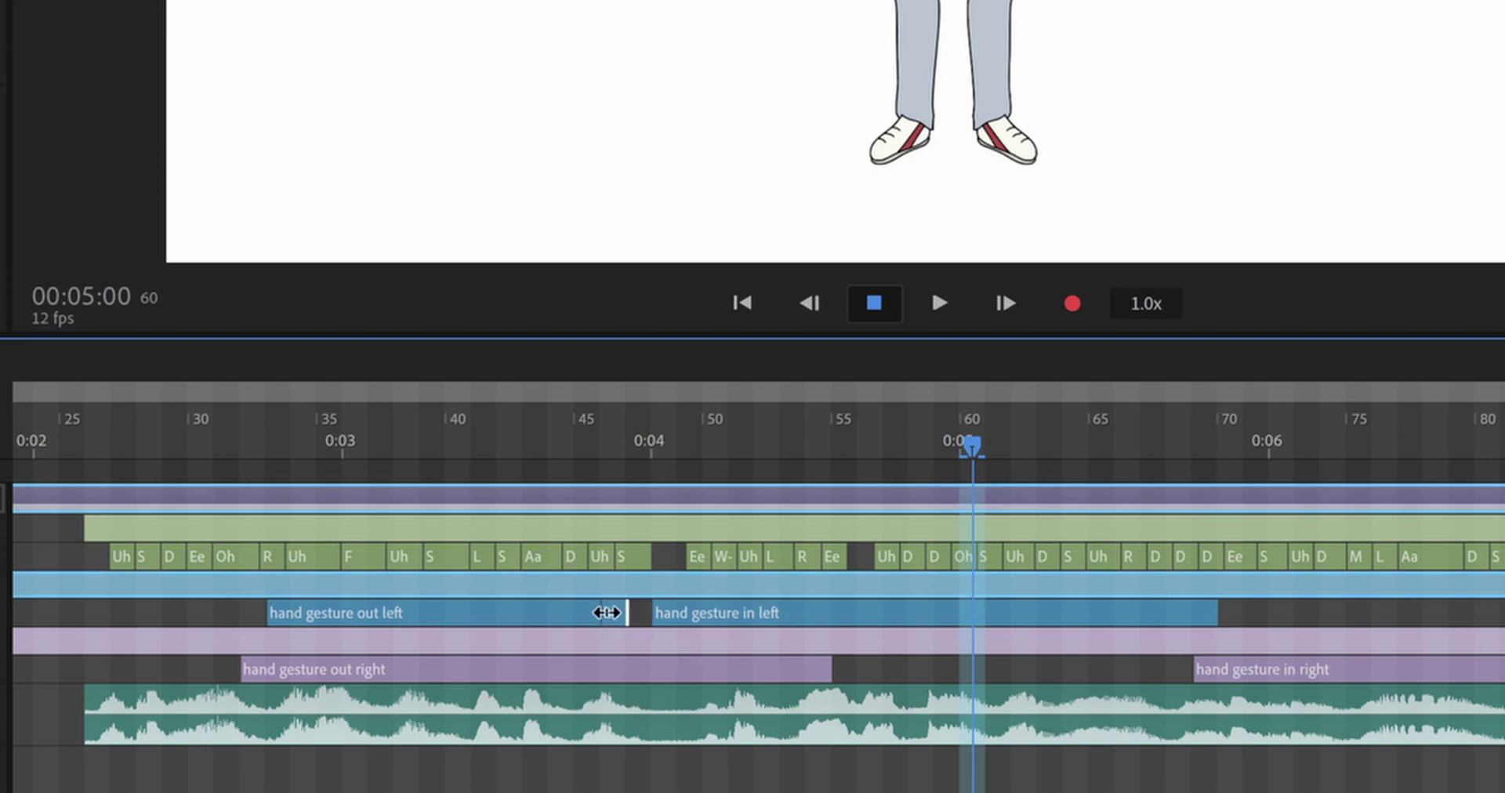
pyautogui.press('Home')
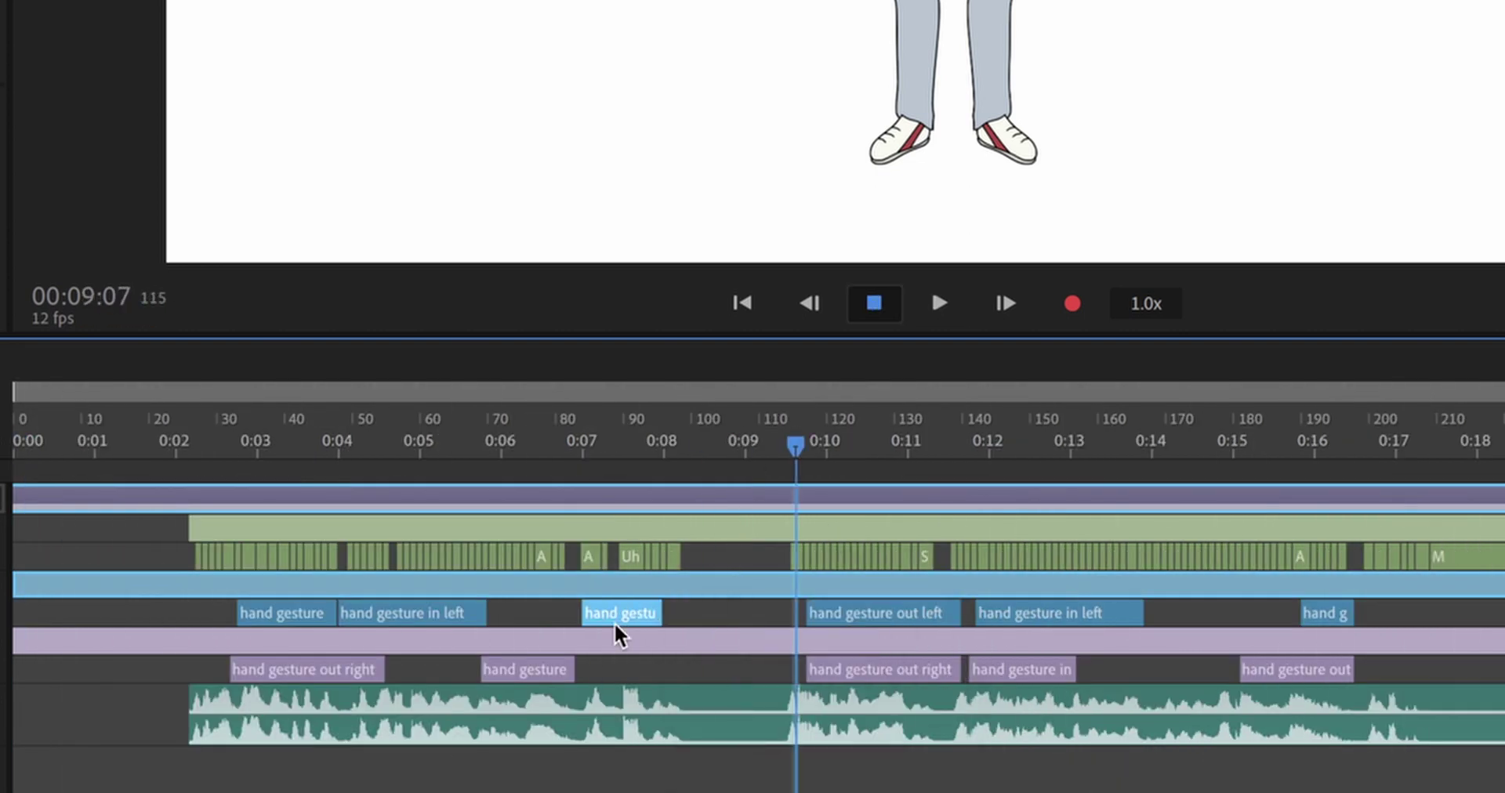
pyautogui.press('space')
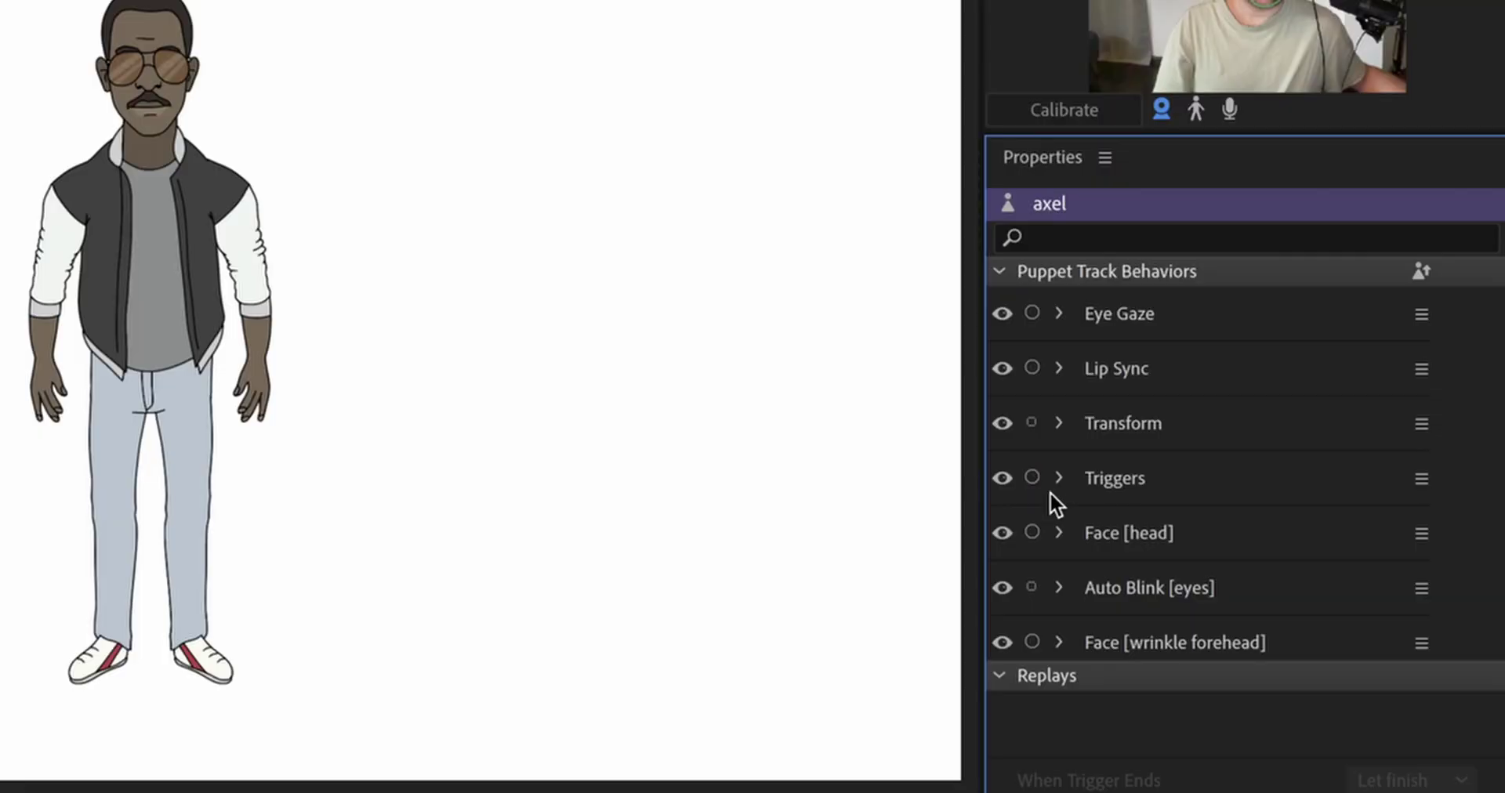
# Step: Arm Face [wrinkle forehead], calibrate, record a face-tracking take, then arm Triggers for smiles
pyautogui.click(1032, 642)
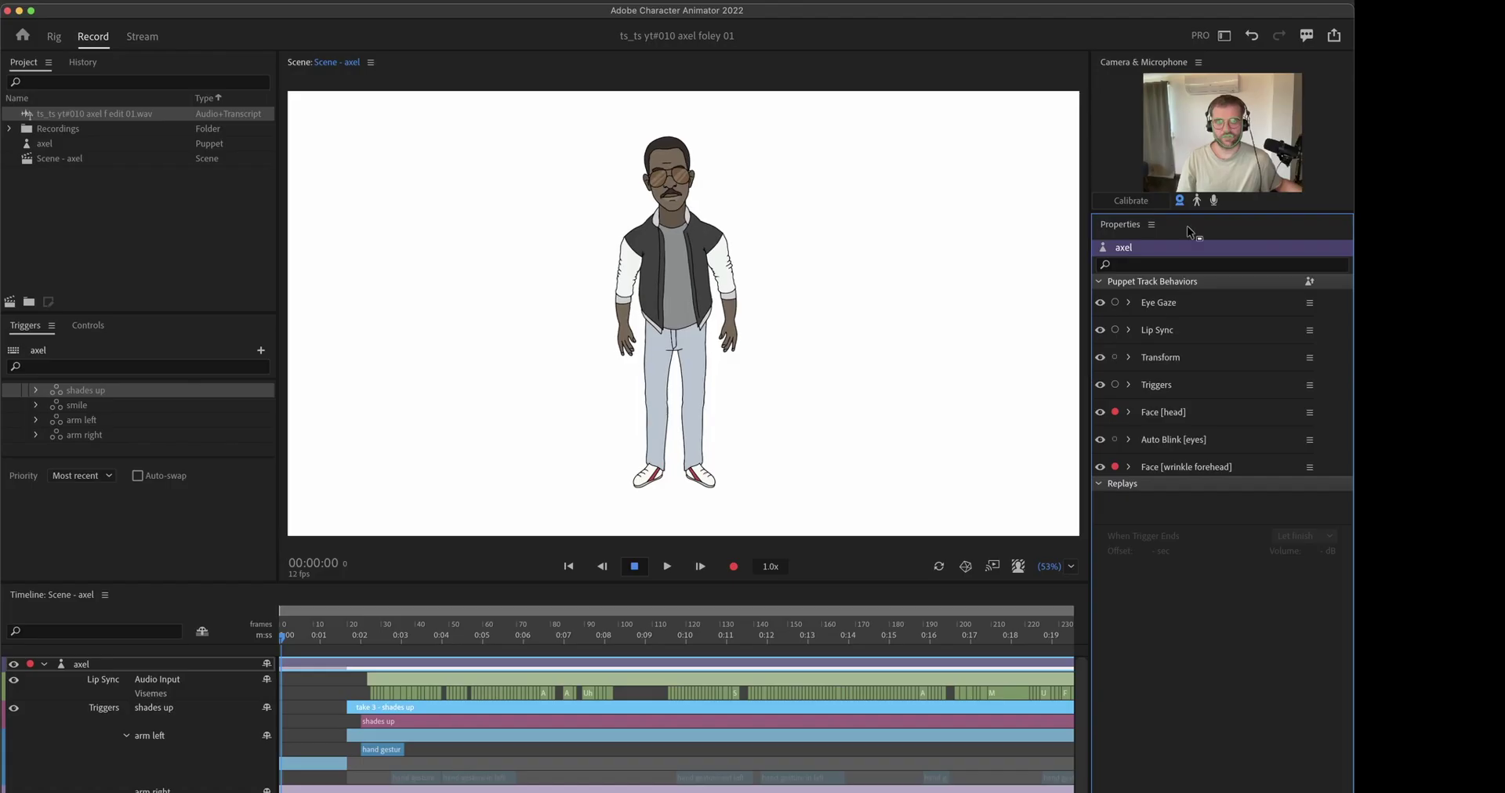
pyautogui.click(1067, 117)
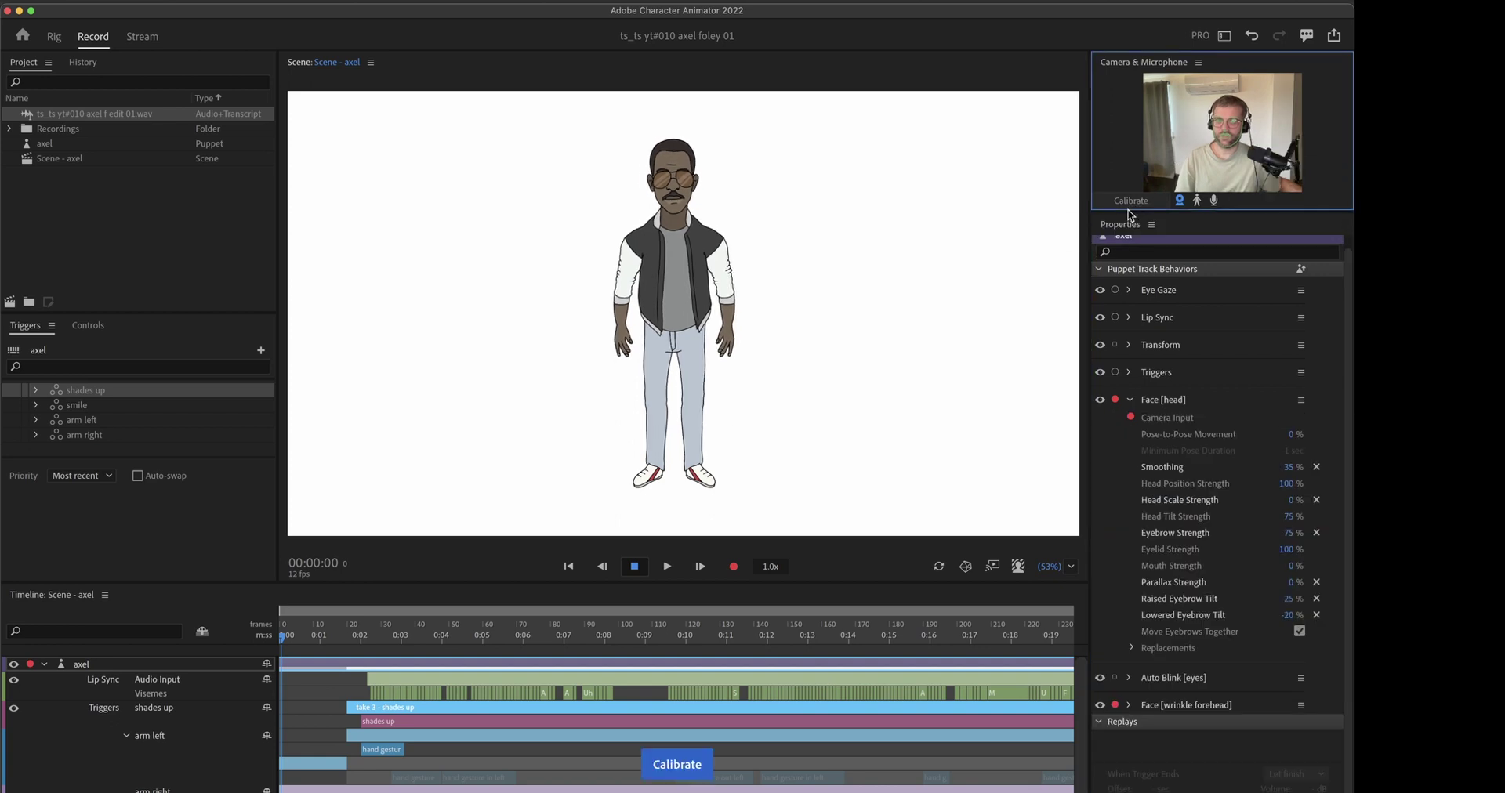
pyautogui.click(734, 568)
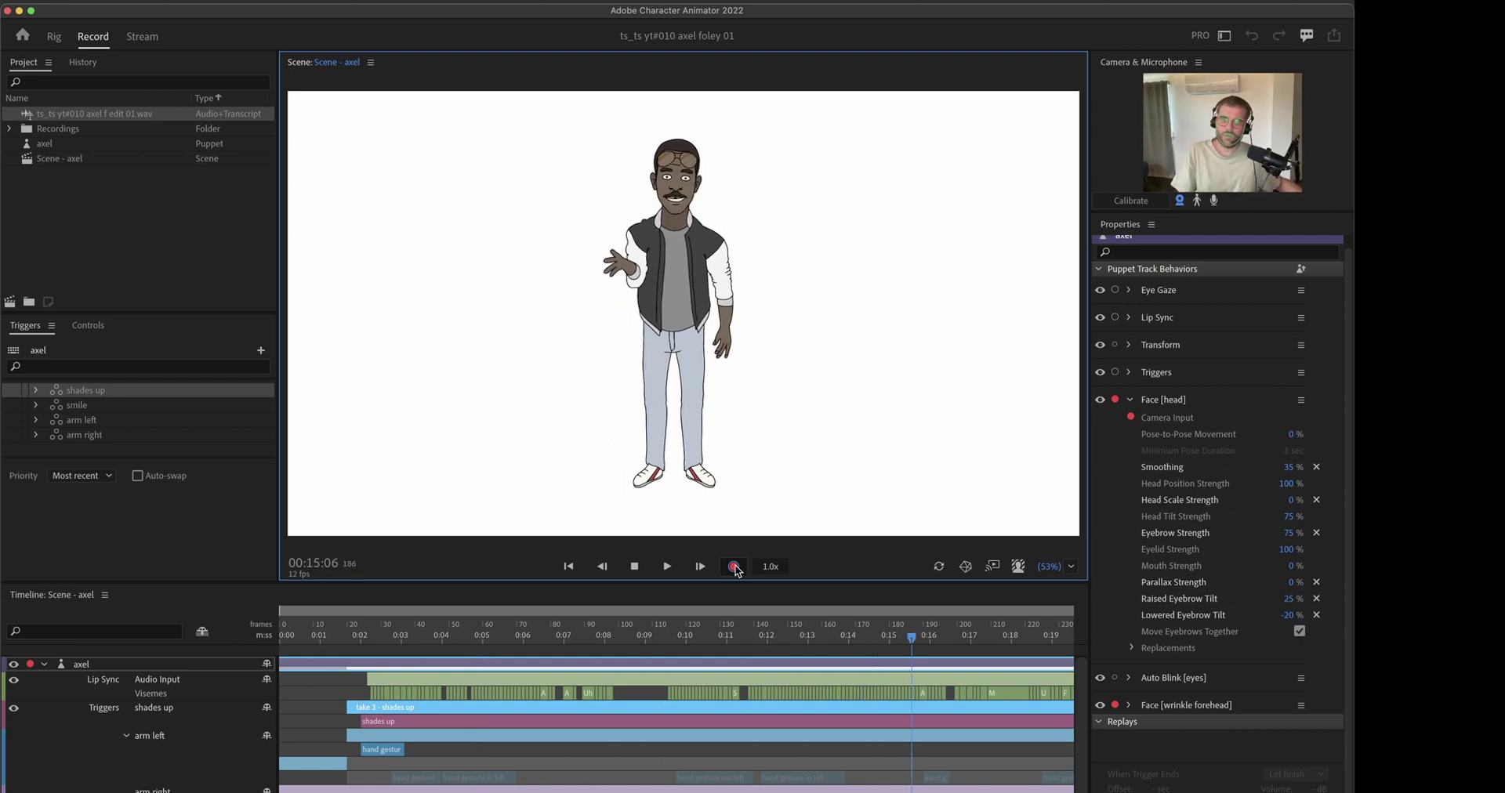
pyautogui.click(736, 567)
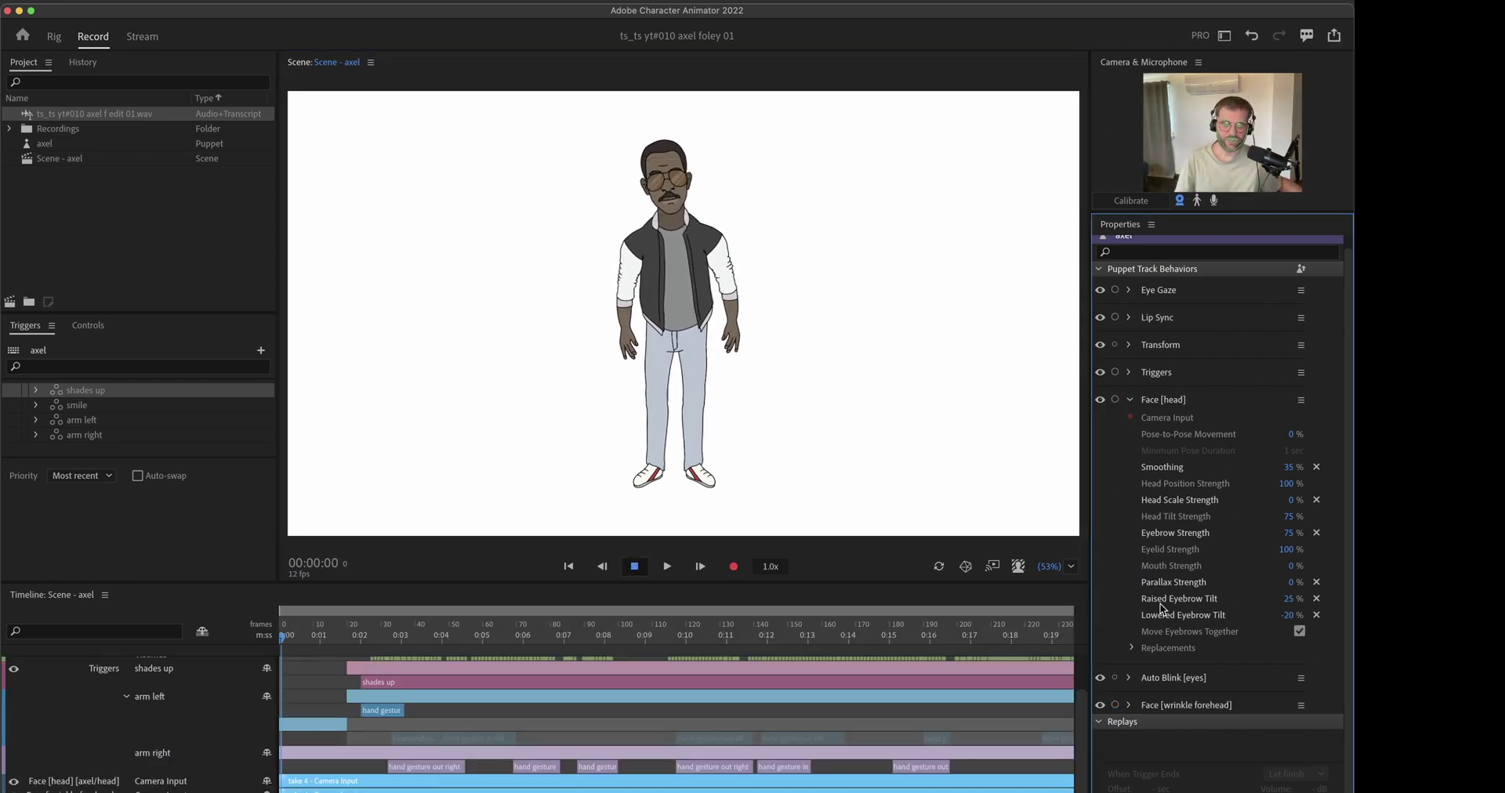
pyautogui.click(1115, 373)
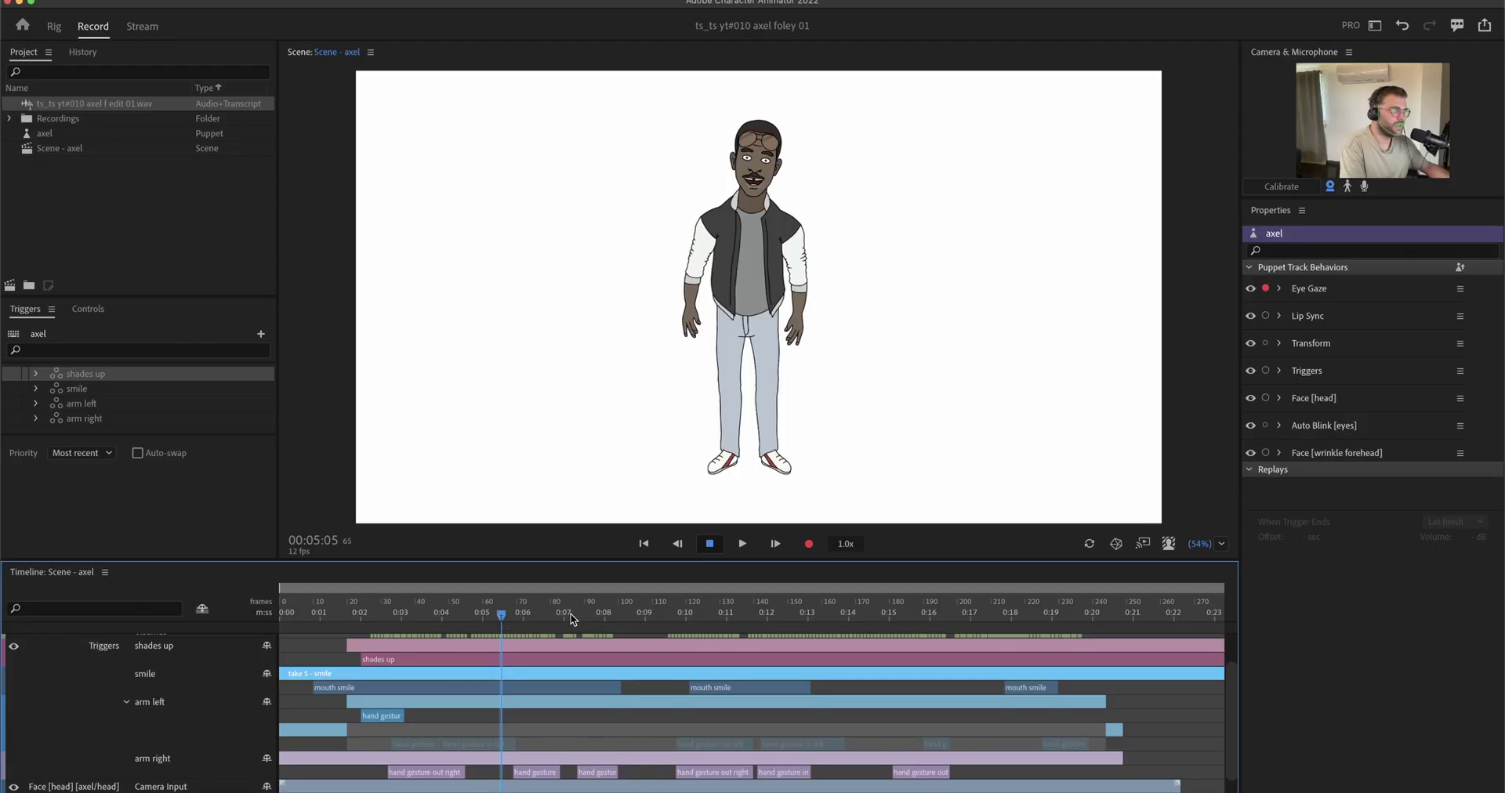
# Step: Set Eye Gaze Camera, Mouse & Touch Strength and Smoothing to 0%, then edit Keyboard Strength
pyautogui.click(1278, 290)
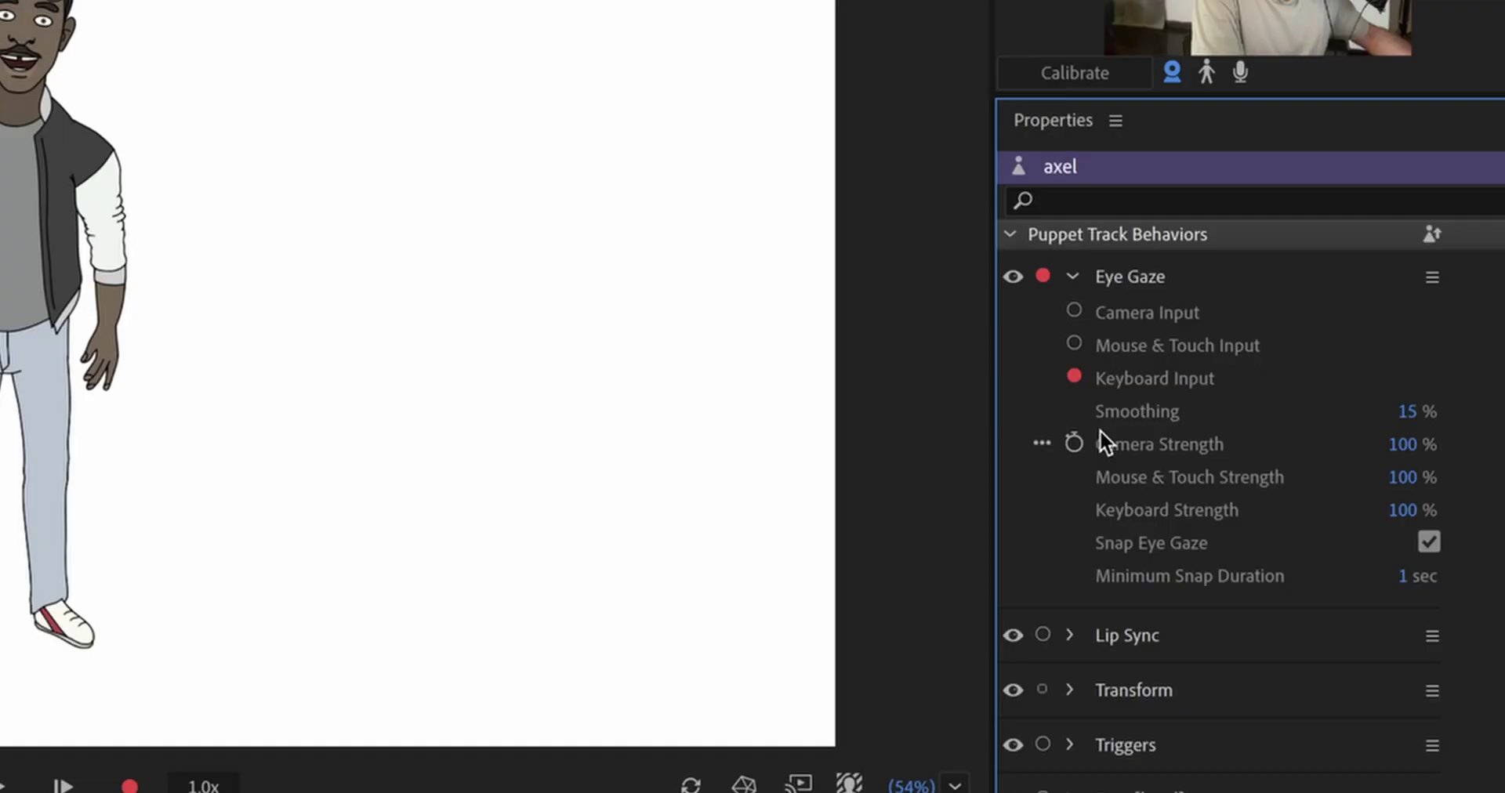
pyautogui.click(1402, 477)
pyautogui.write('0')
pyautogui.hotkey('shift', 'Tab')
pyautogui.write('0')
pyautogui.press('Return')
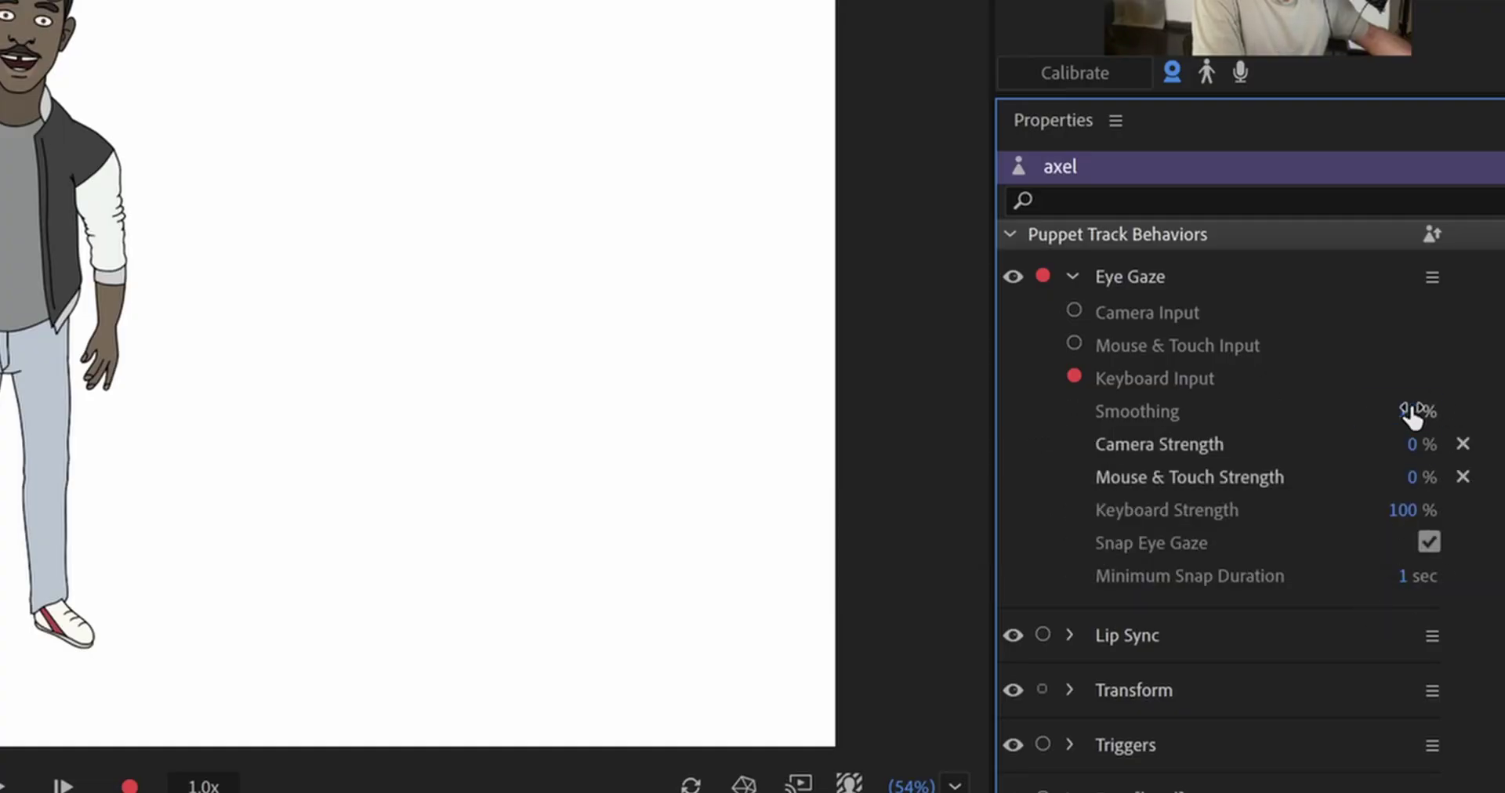
pyautogui.click(1411, 412)
pyautogui.press('Return')
pyautogui.click(1410, 510)
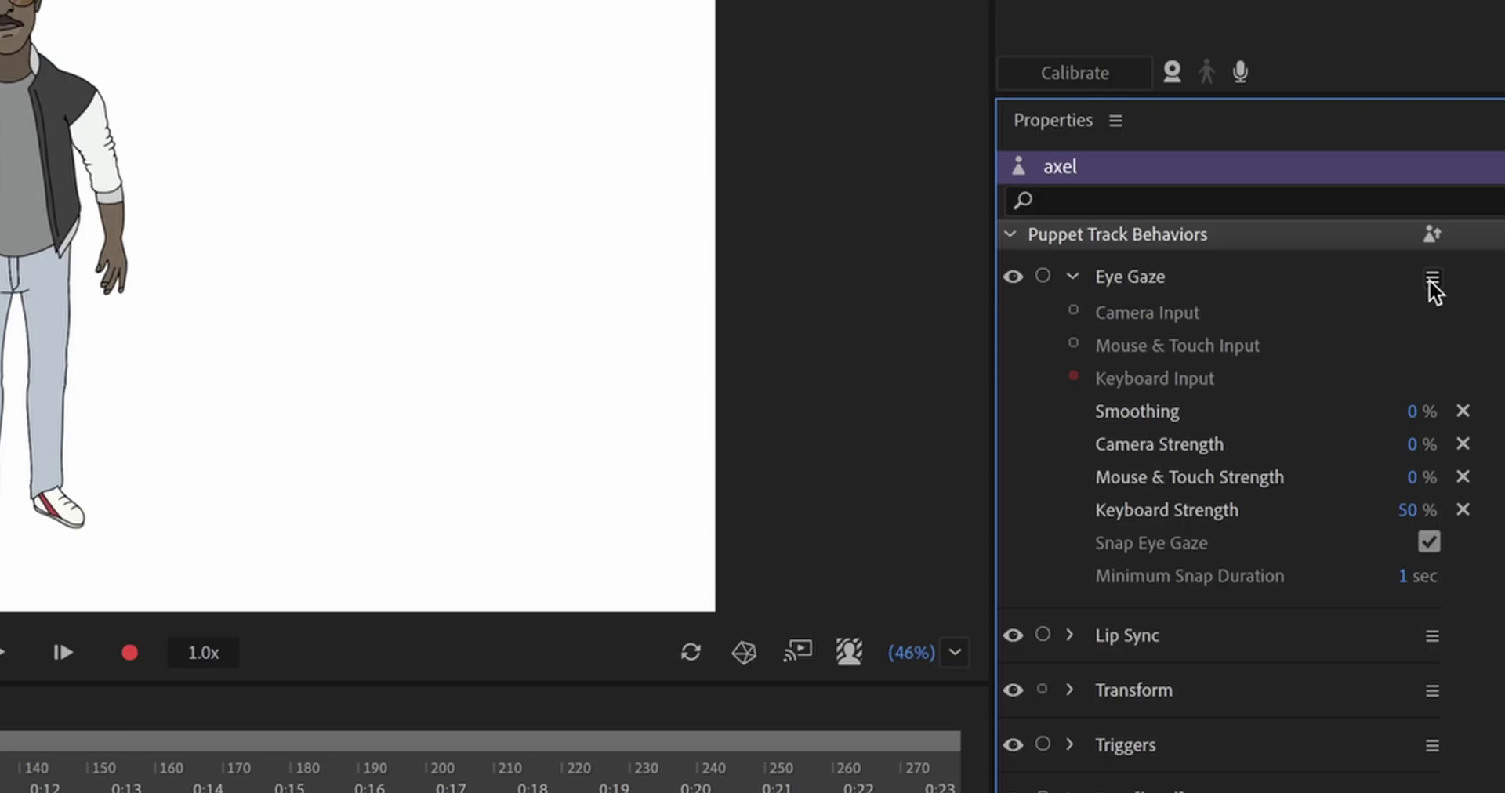
# Step: Push the Eye Gaze parameters to the axel source puppet and reset Keyboard Strength to 50%
pyautogui.click(1460, 290)
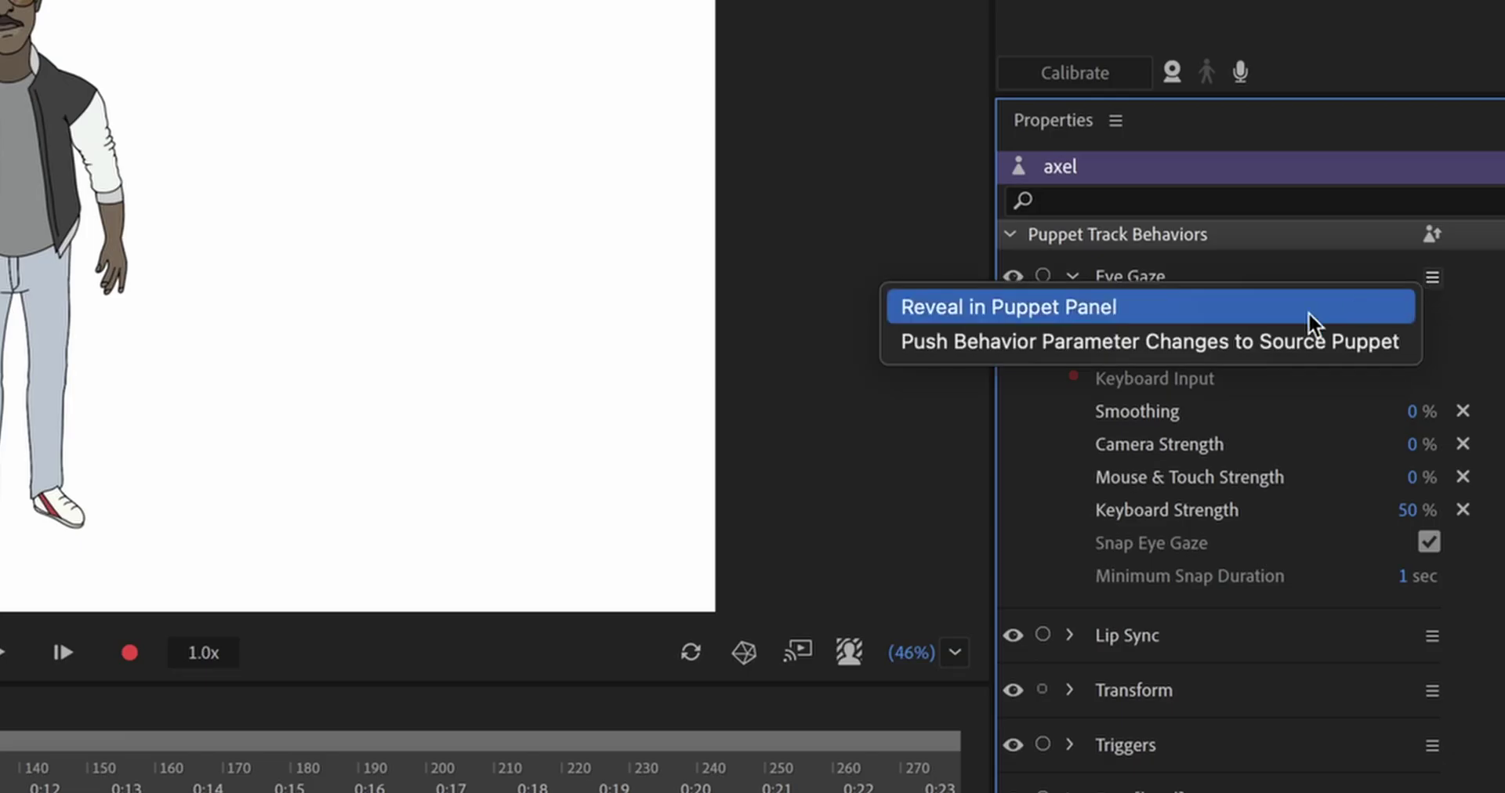
pyautogui.click(1208, 337)
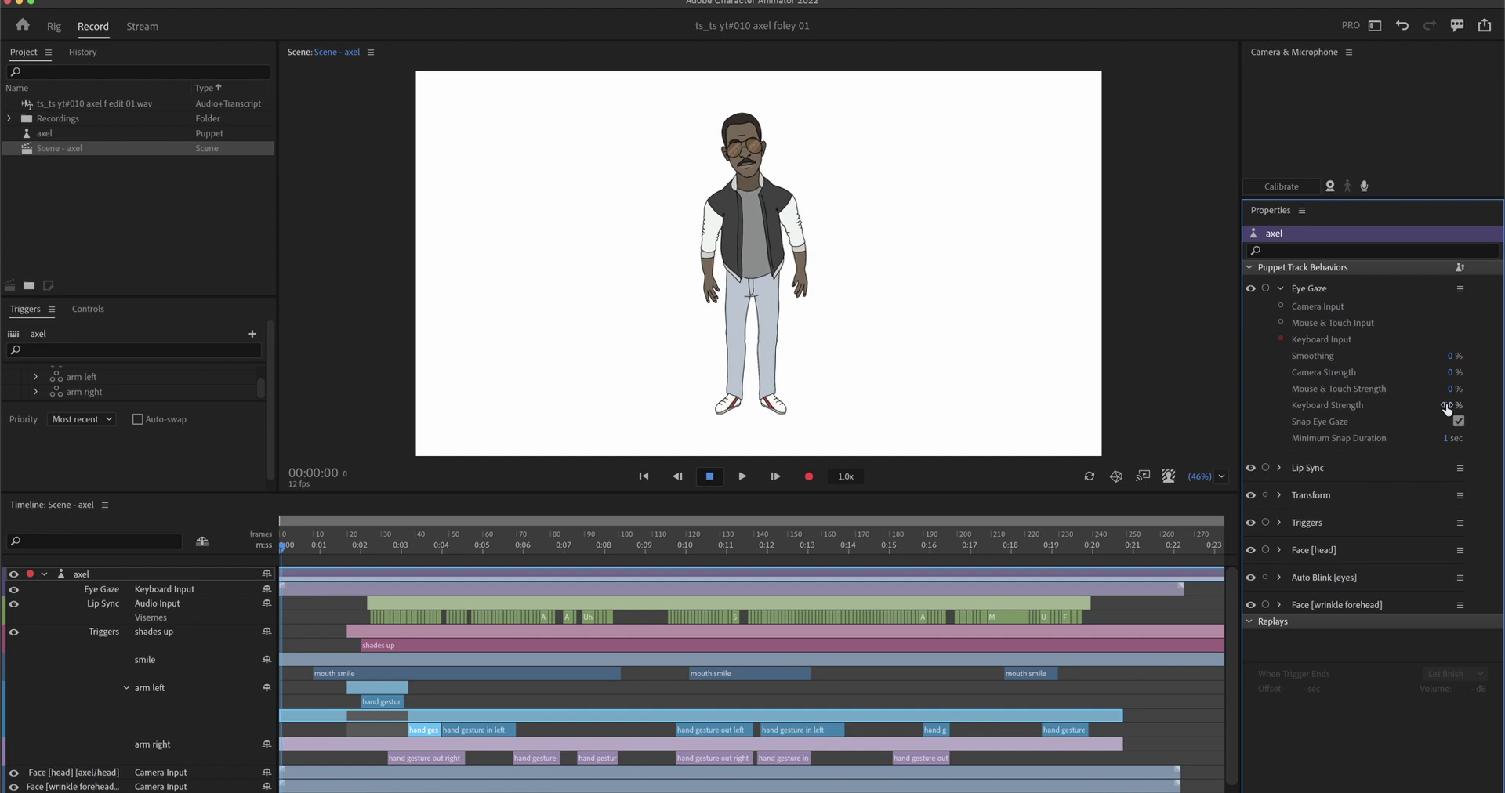
pyautogui.click(1477, 407)
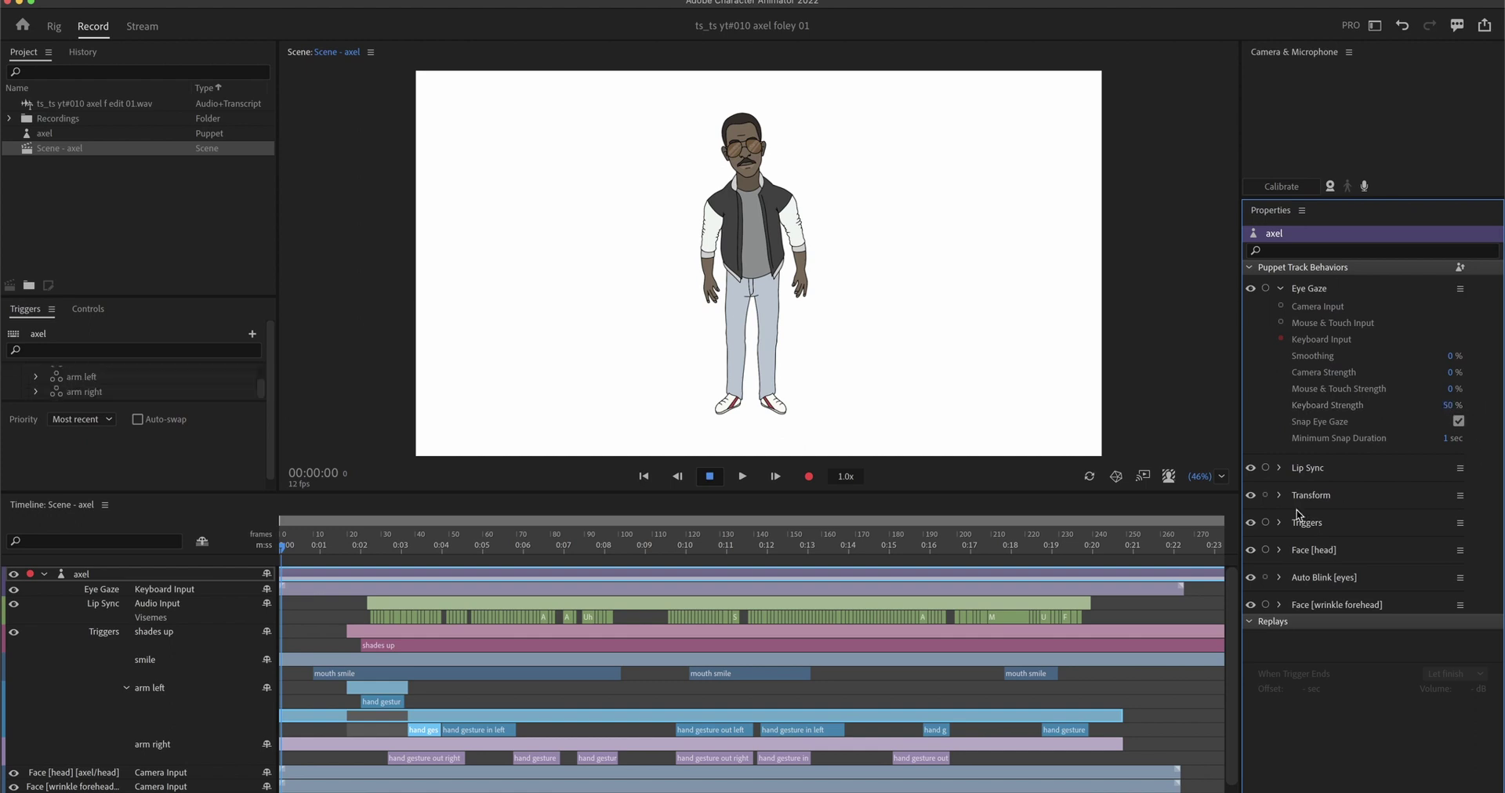